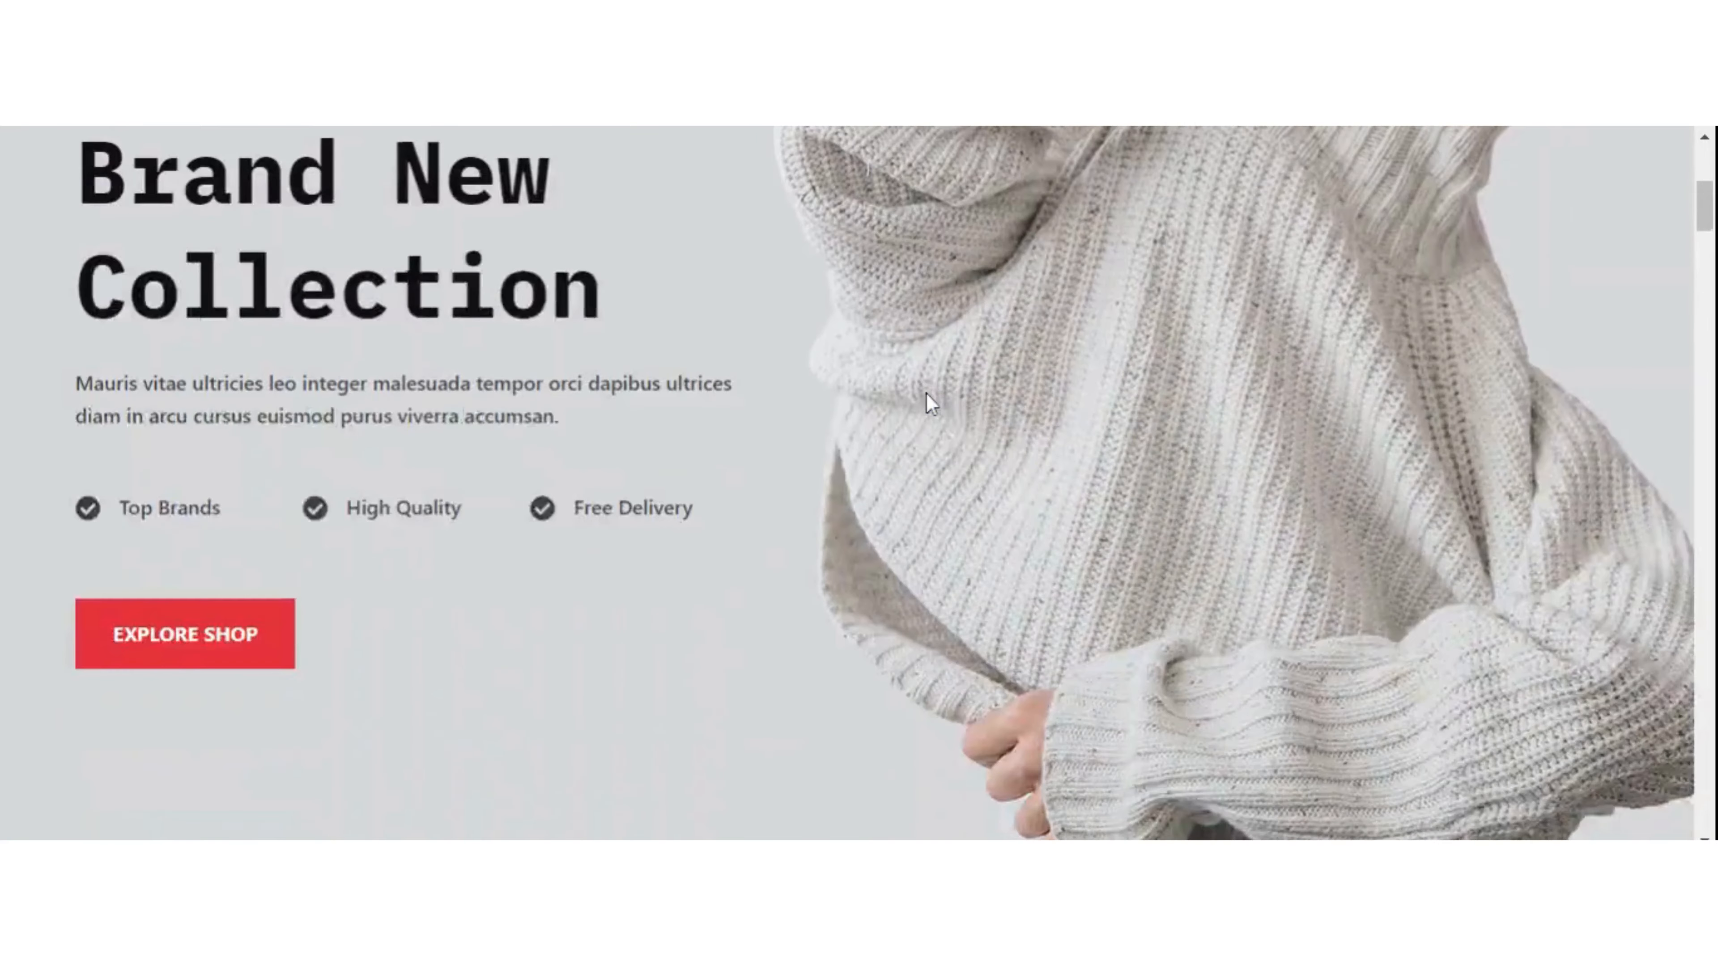
scroll(927, 395, down, 15)
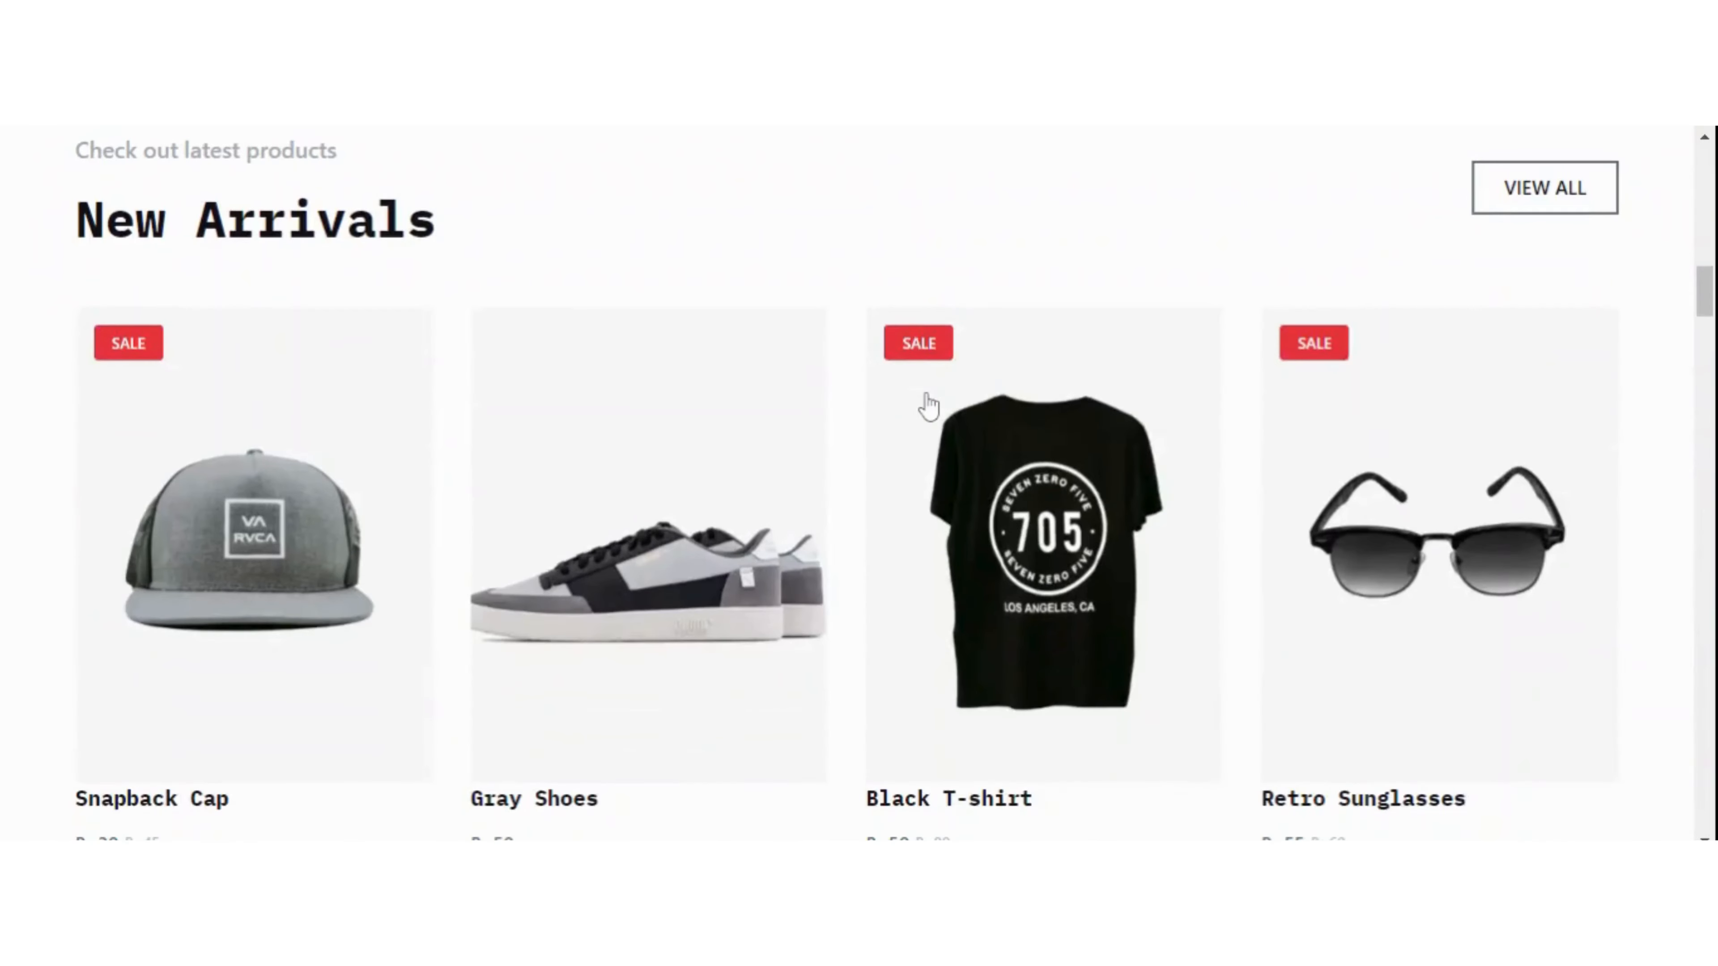
scroll(926, 404, down, 15)
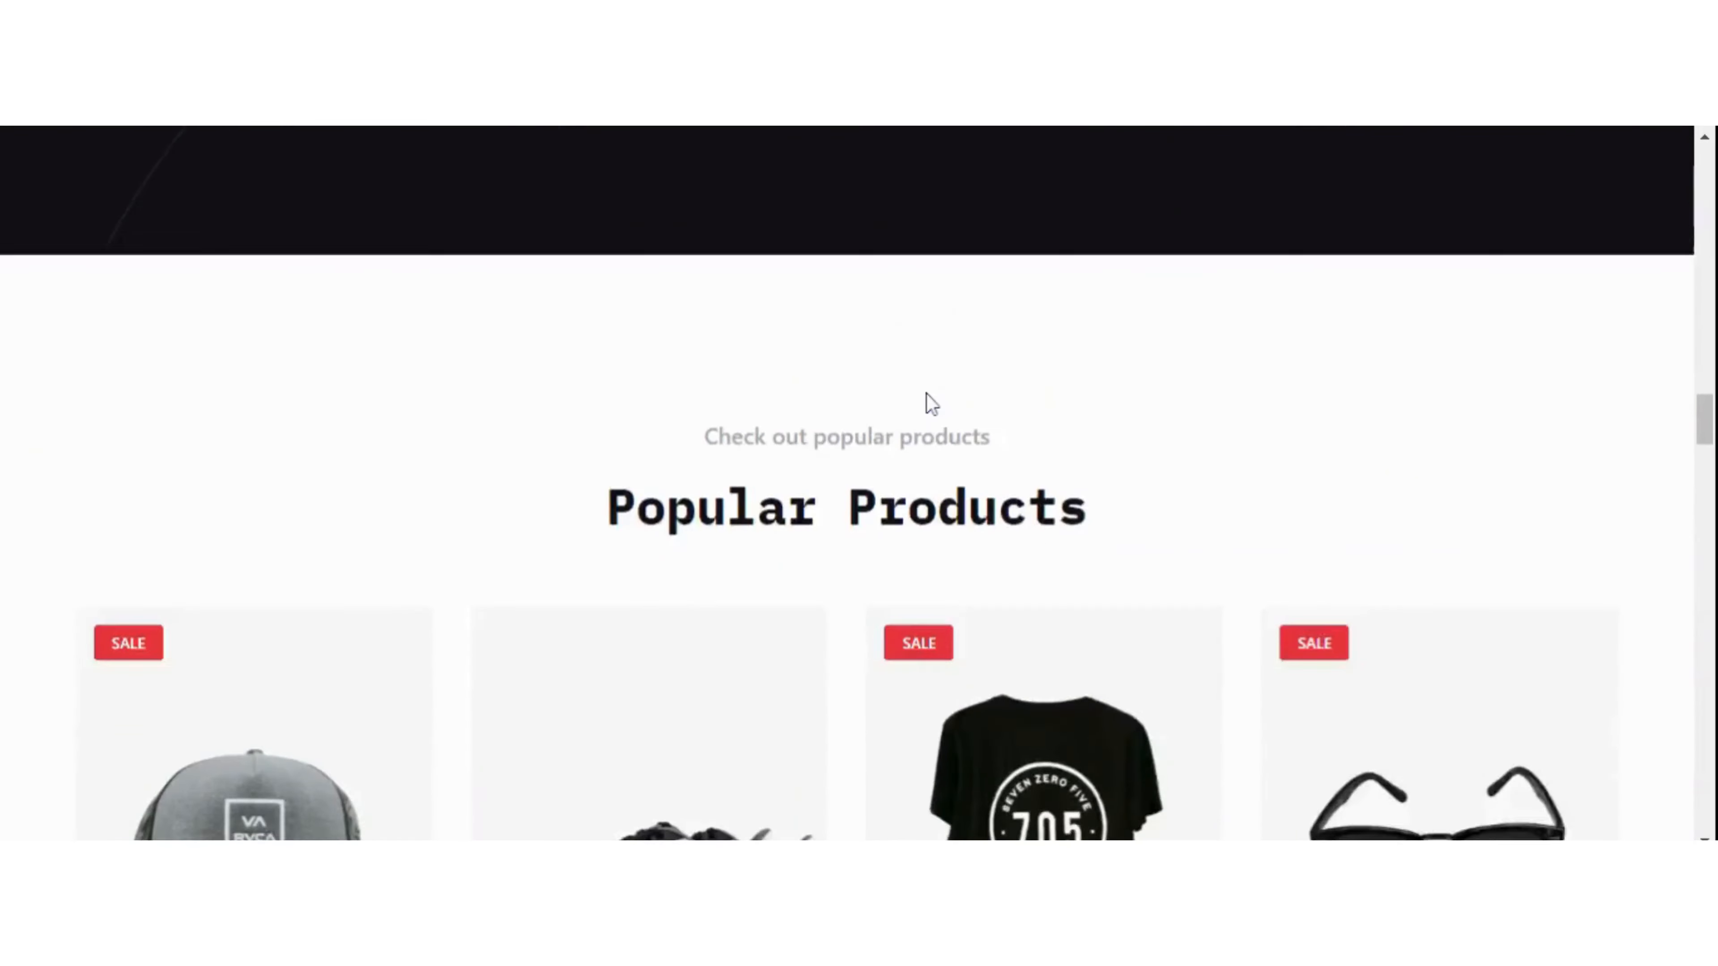
scroll(927, 393, down, 15)
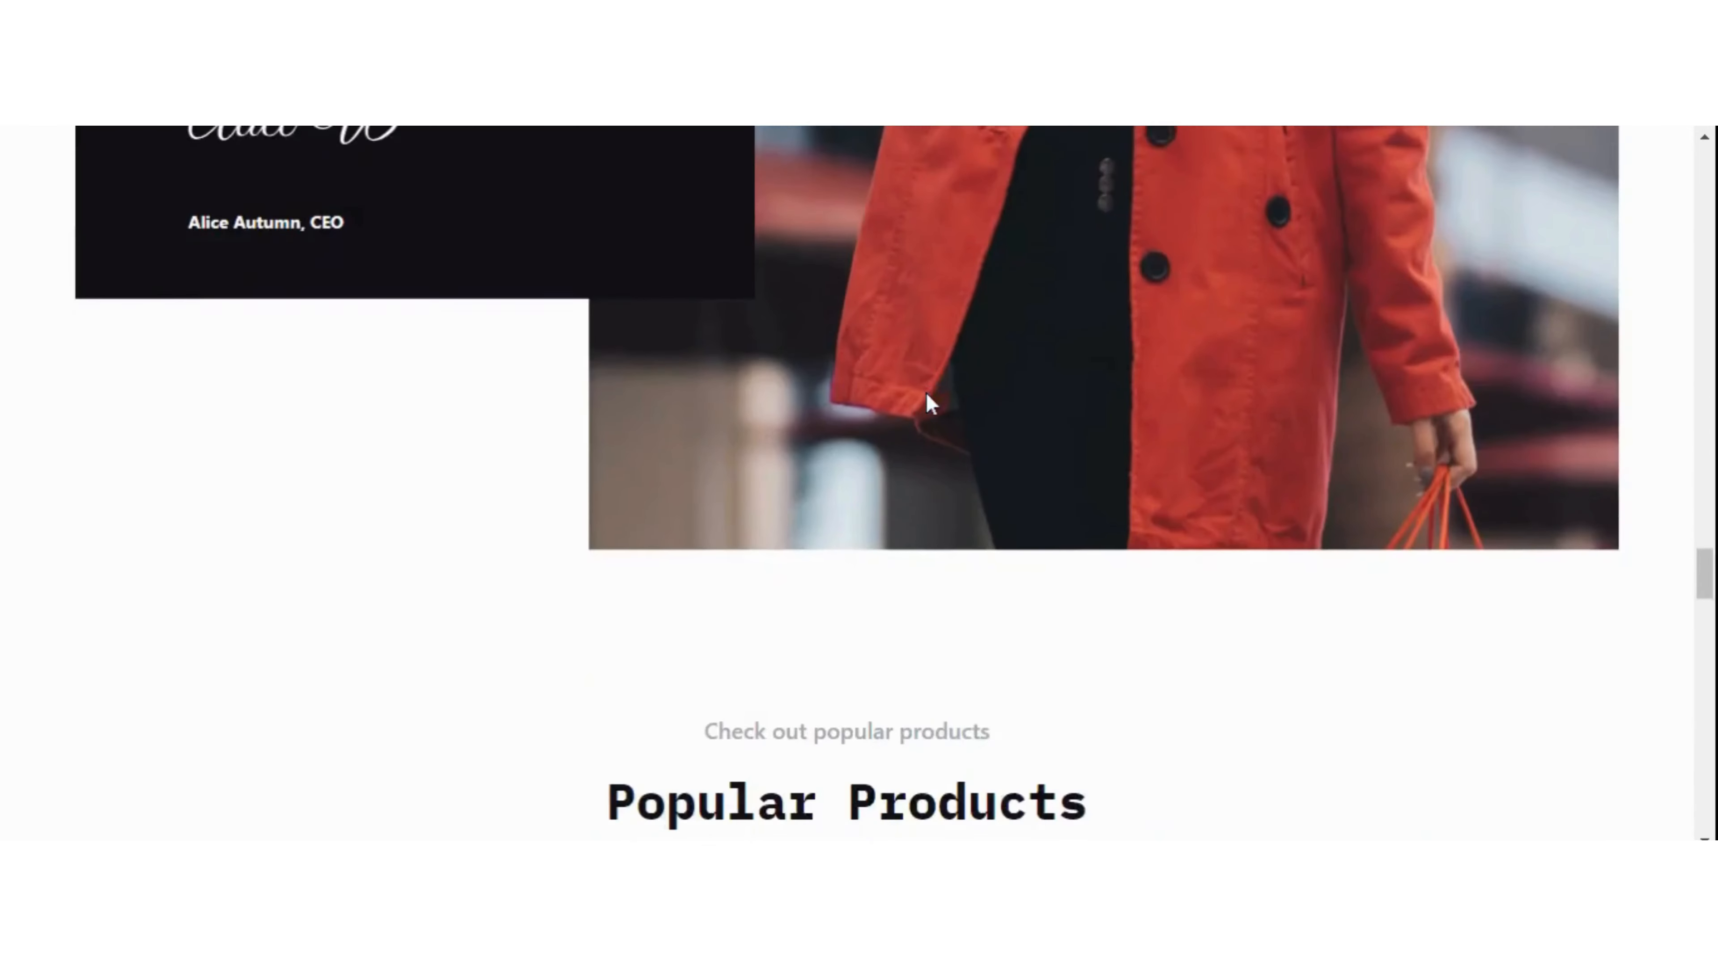
scroll(927, 399, down, 10)
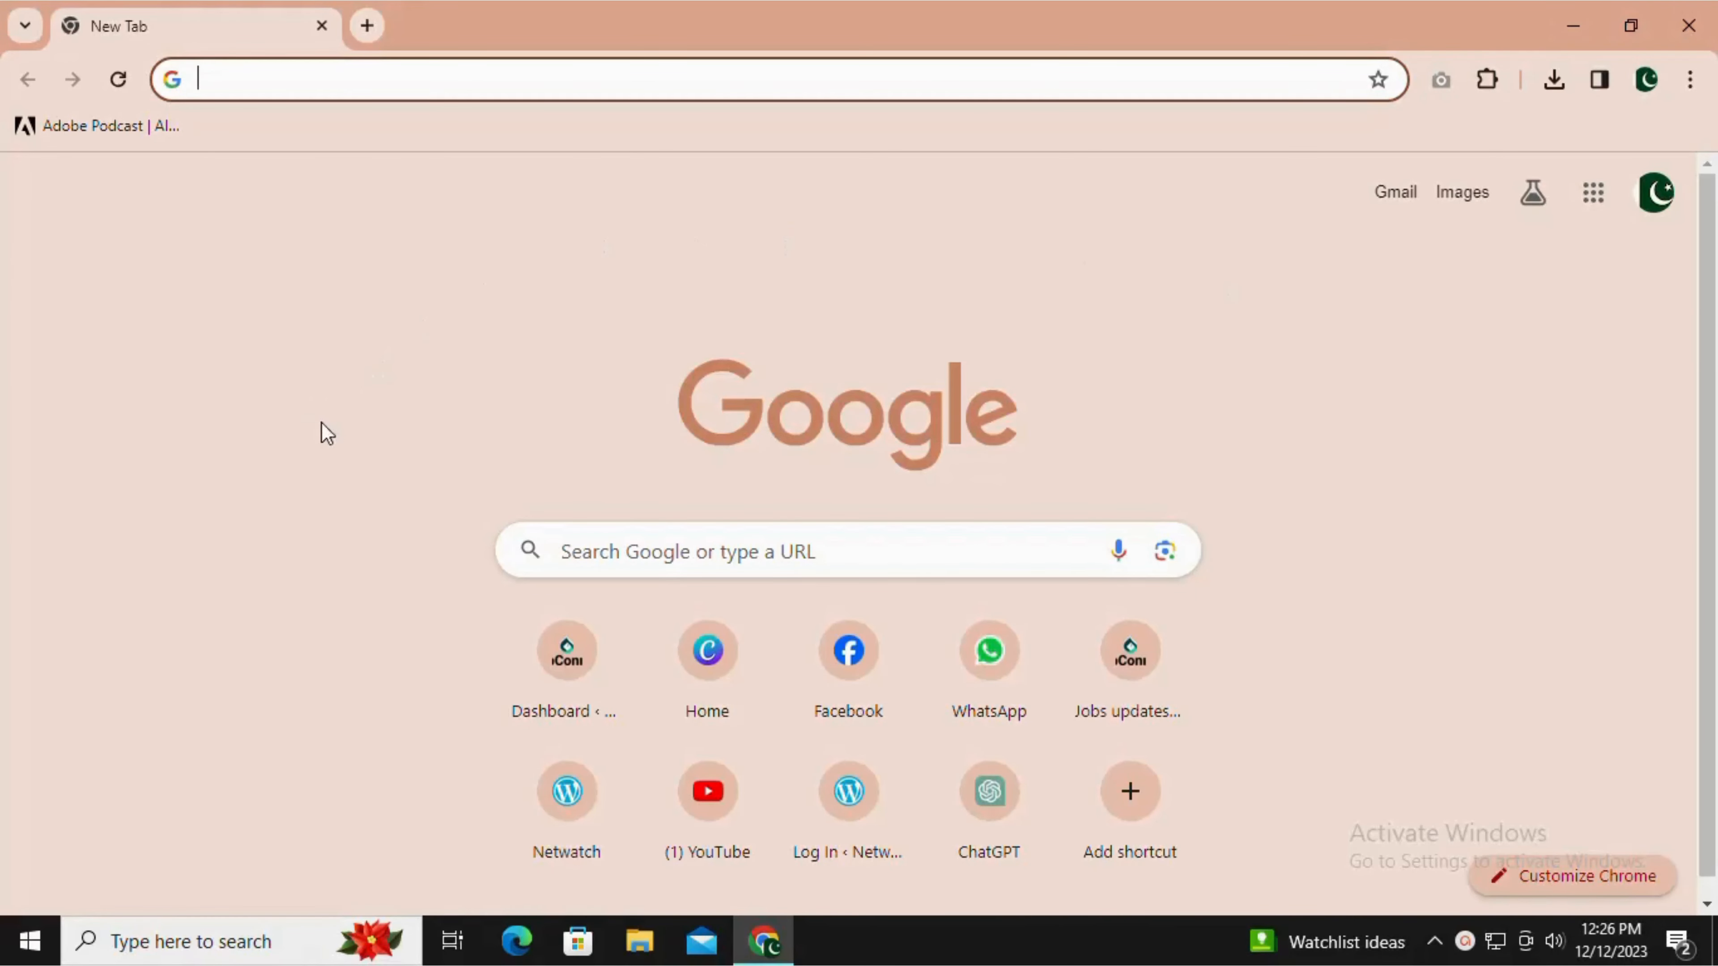
Search Google for Hostinger and open the hostinger.pk website from the results.
click(798, 565)
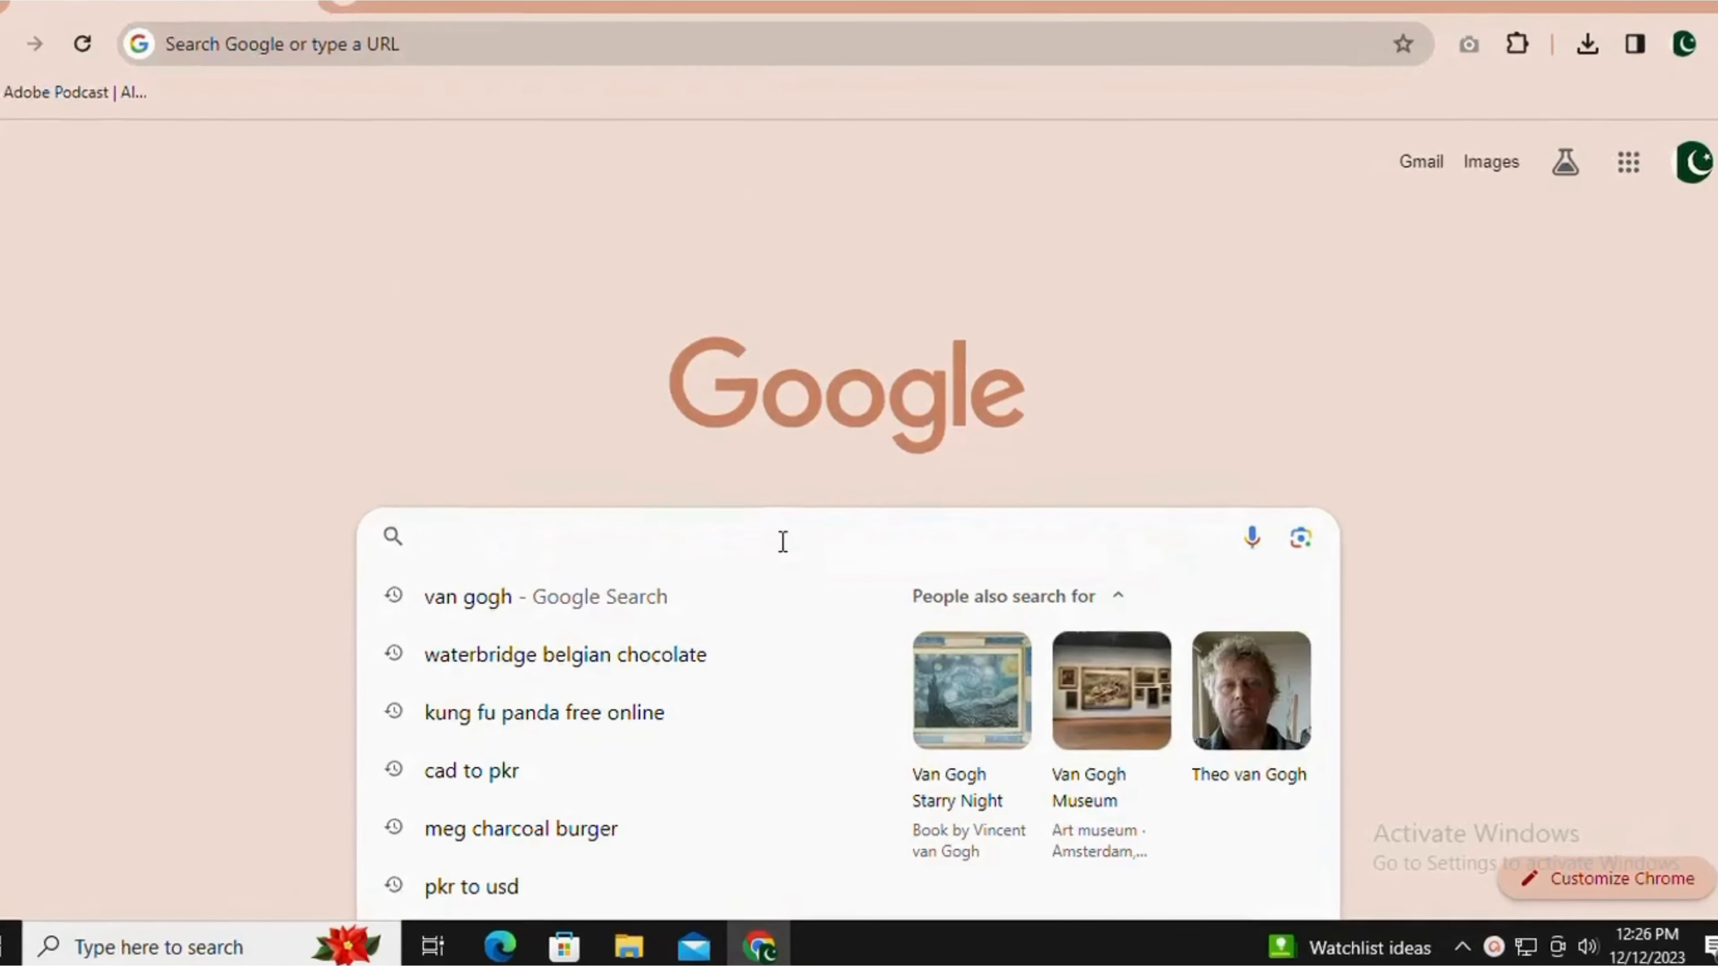
text(hosti)
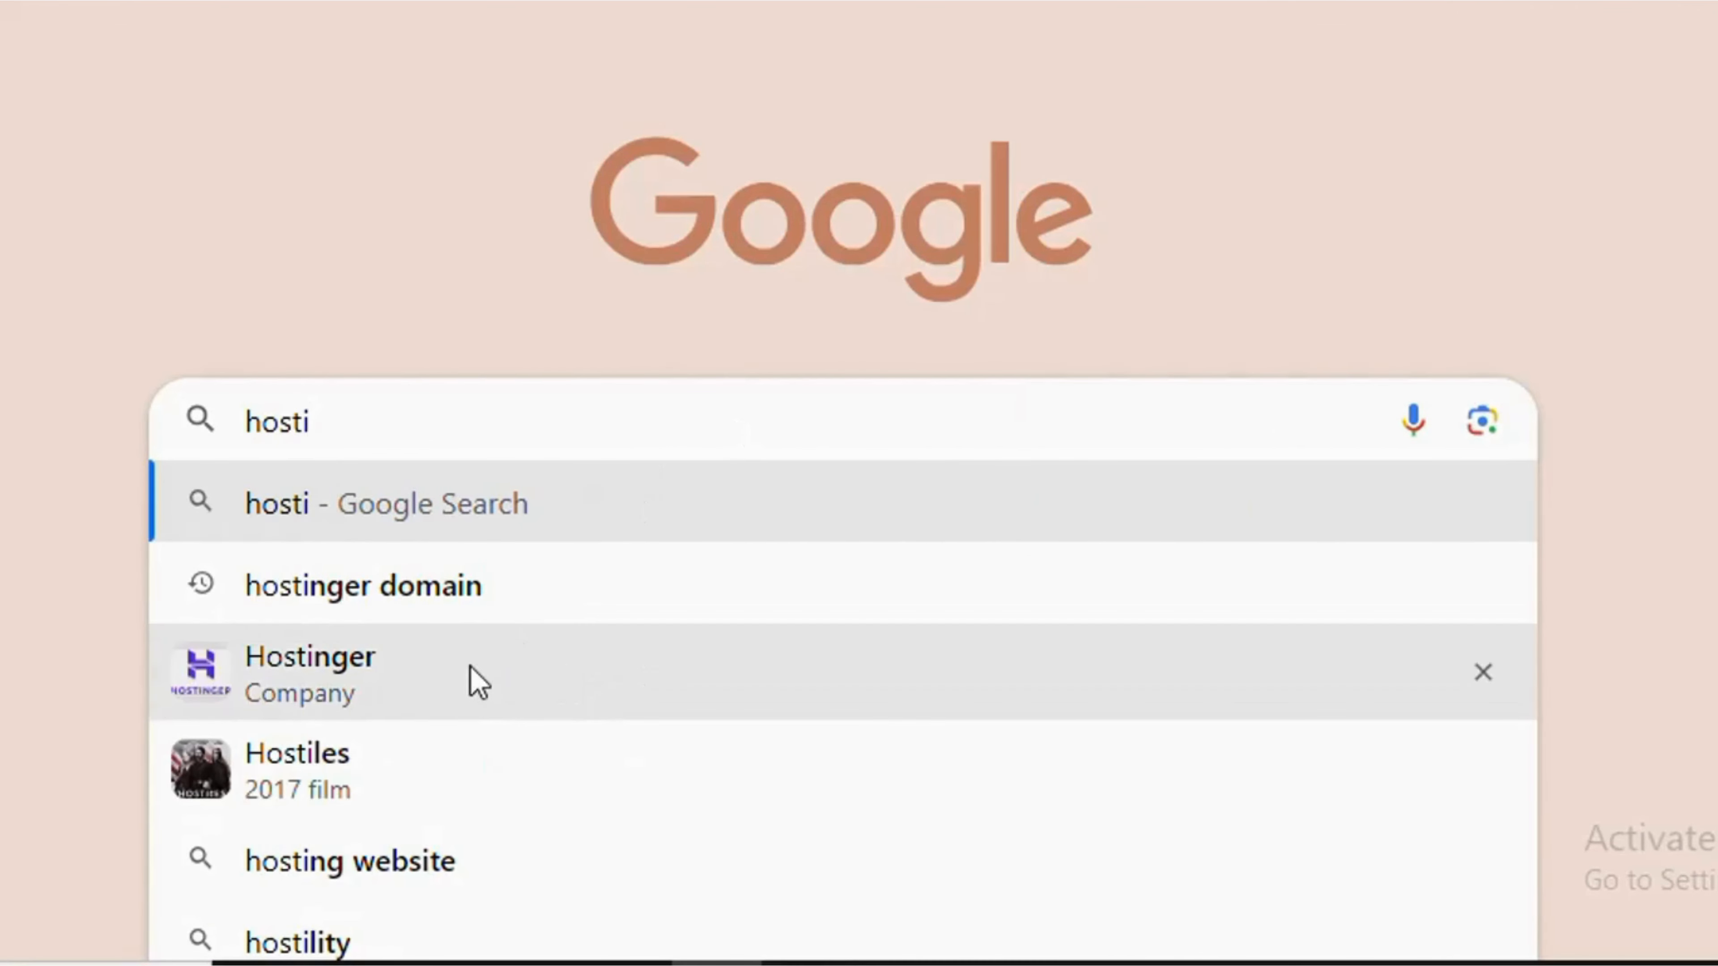
click(886, 637)
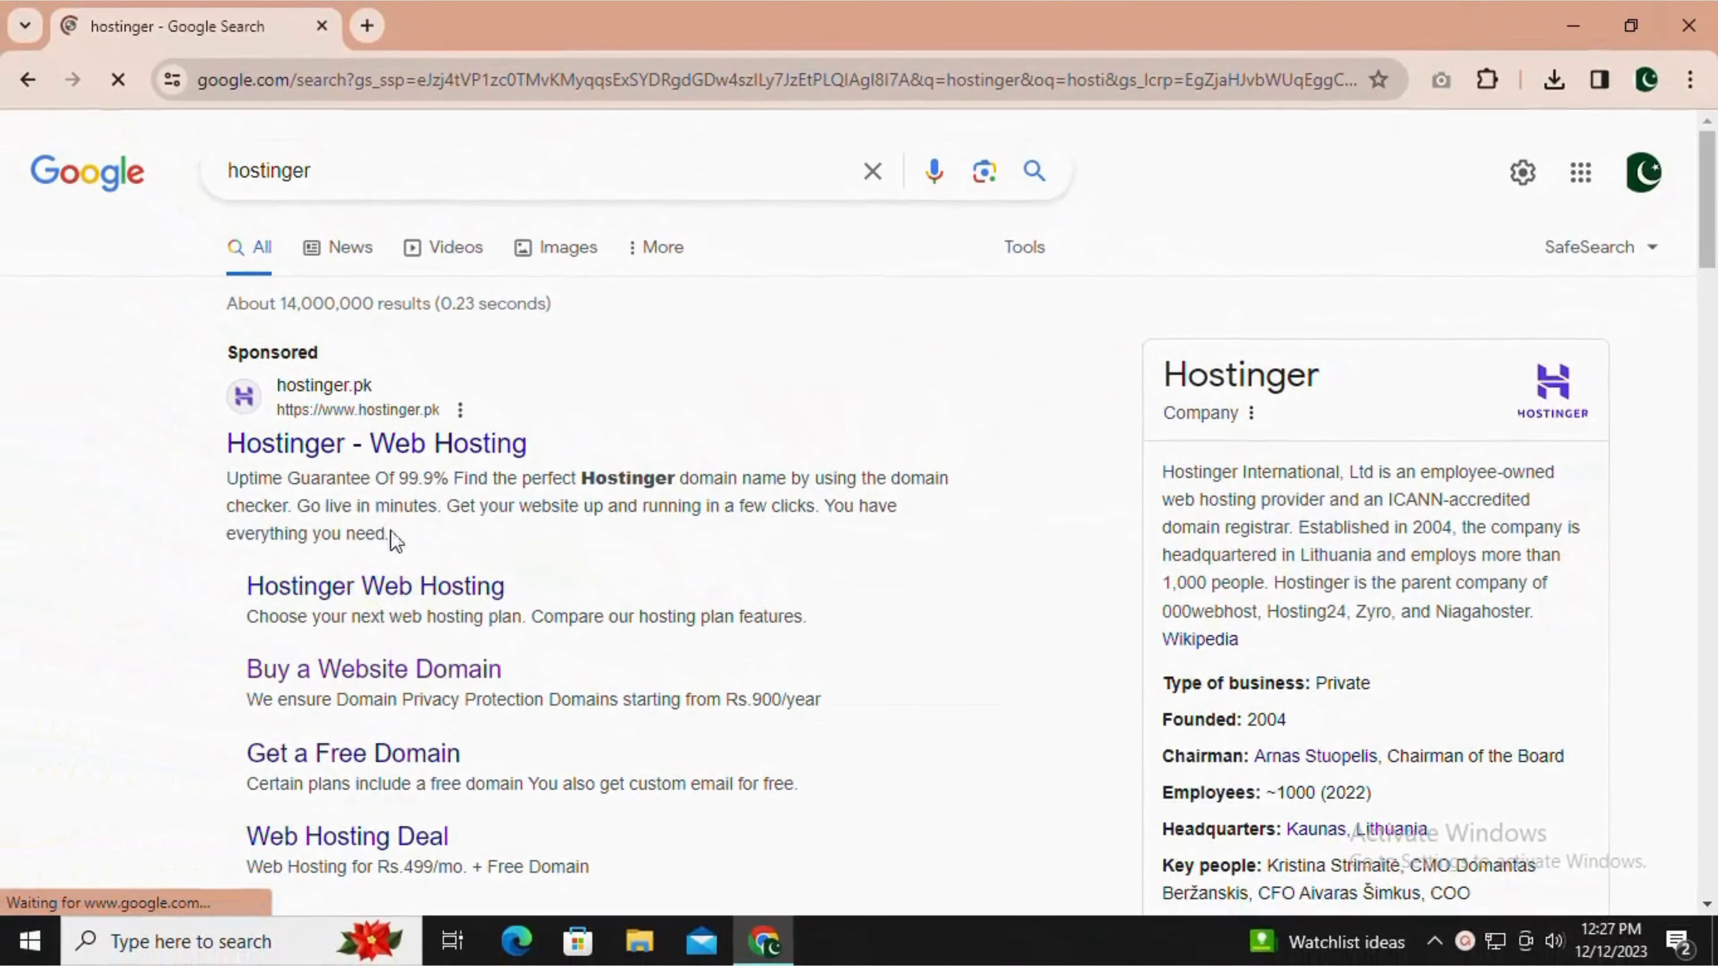
click(302, 447)
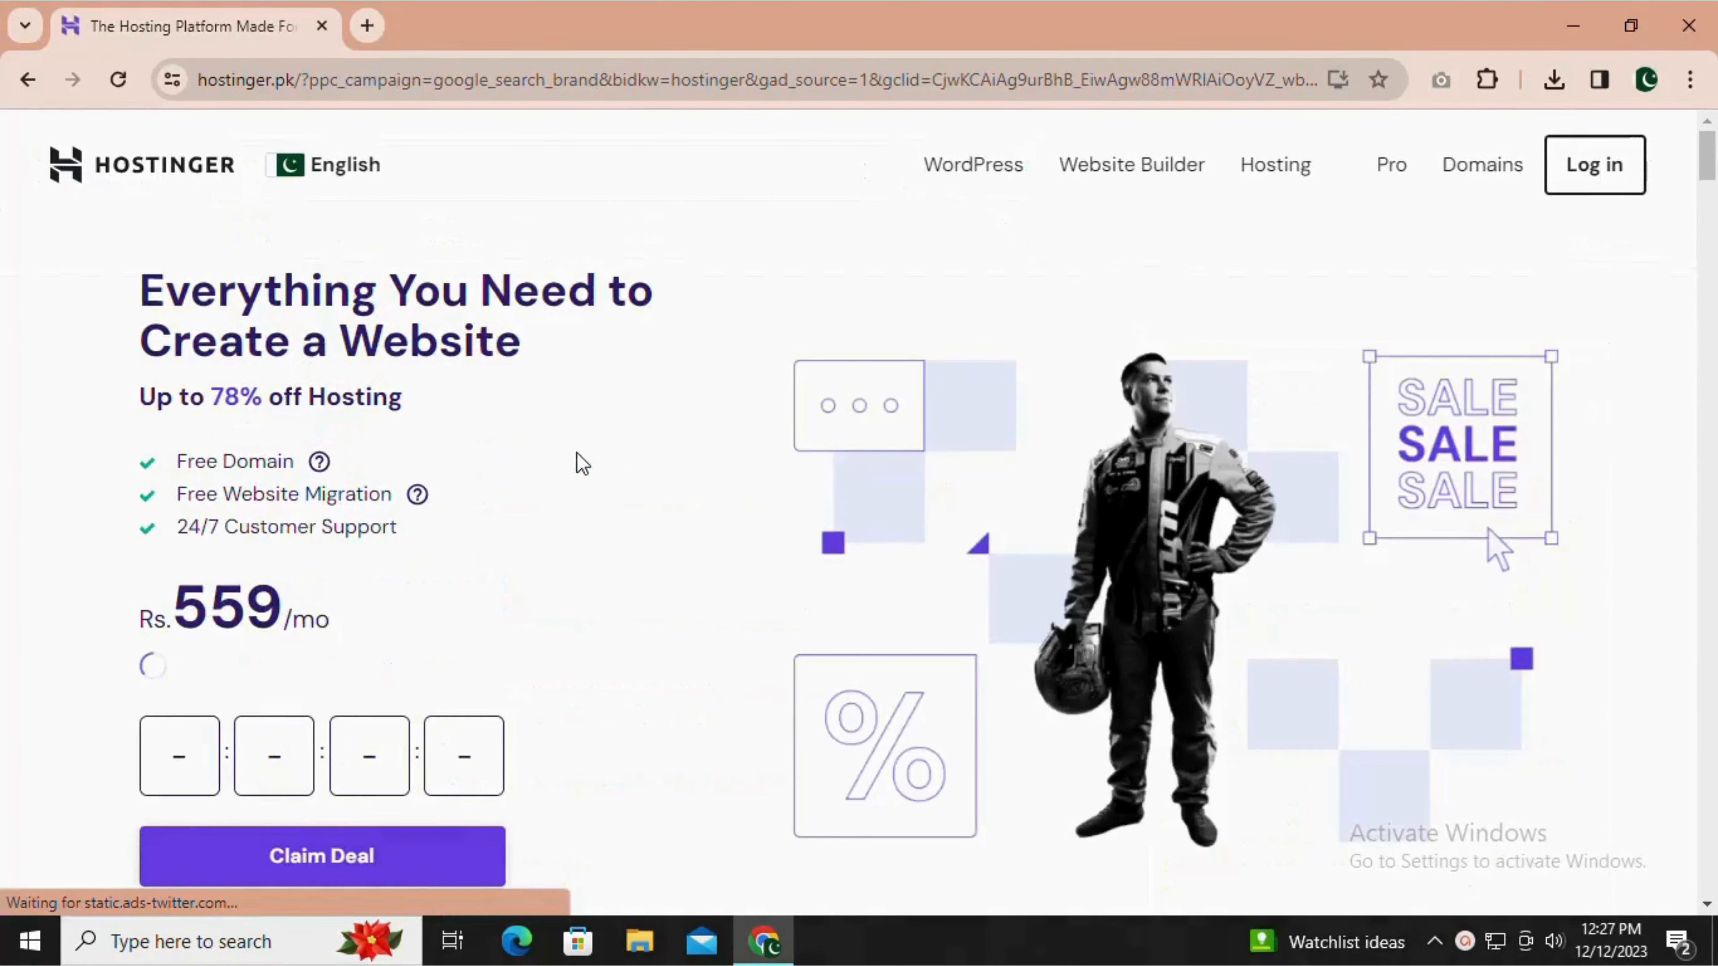
Log in to the Hostinger account and look over the hosting plans and domains on its home page.
click(1595, 166)
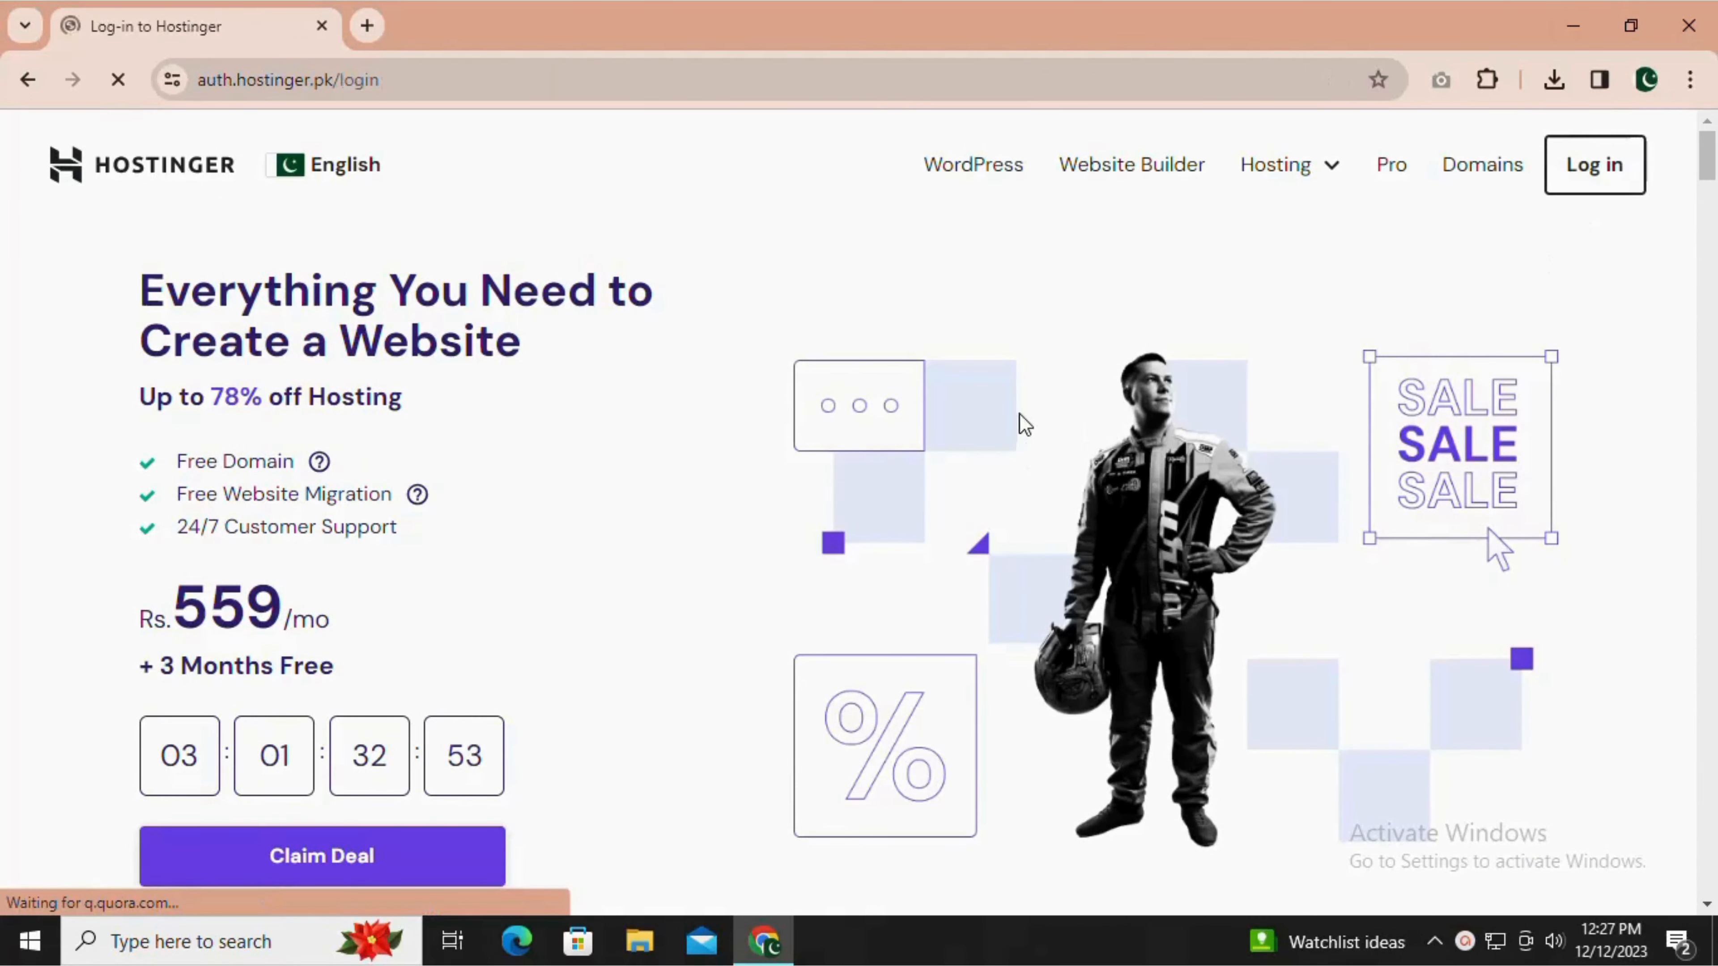
click(790, 320)
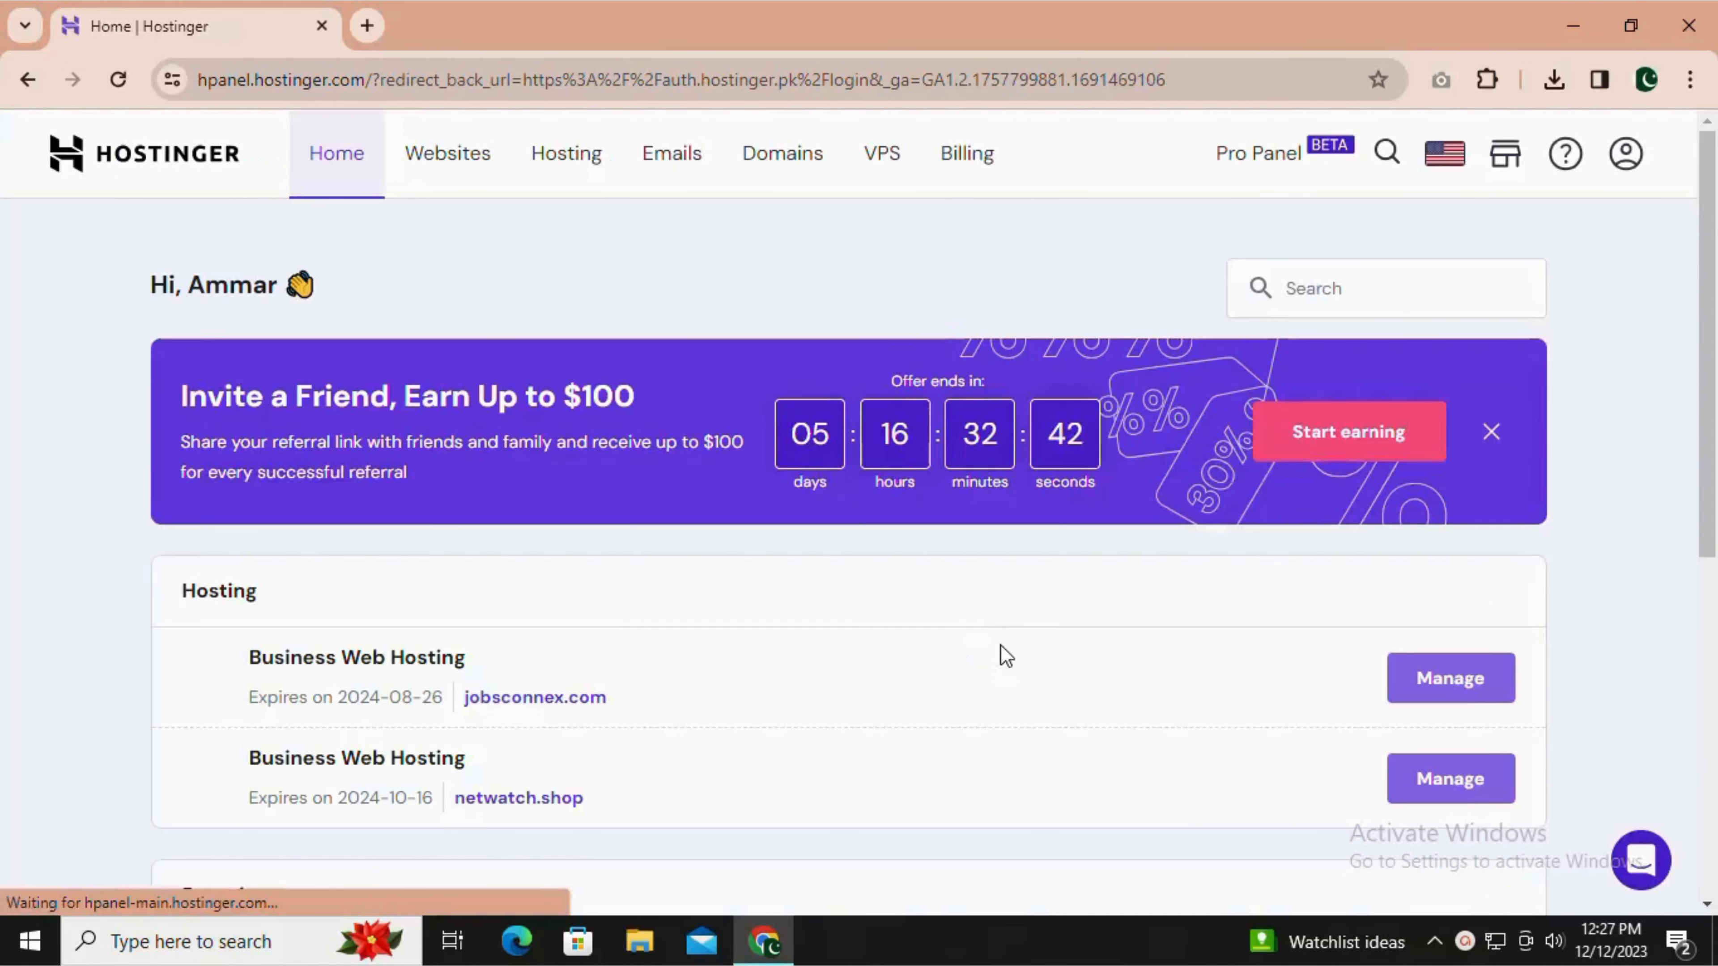
scroll(1715, 334, down, 1)
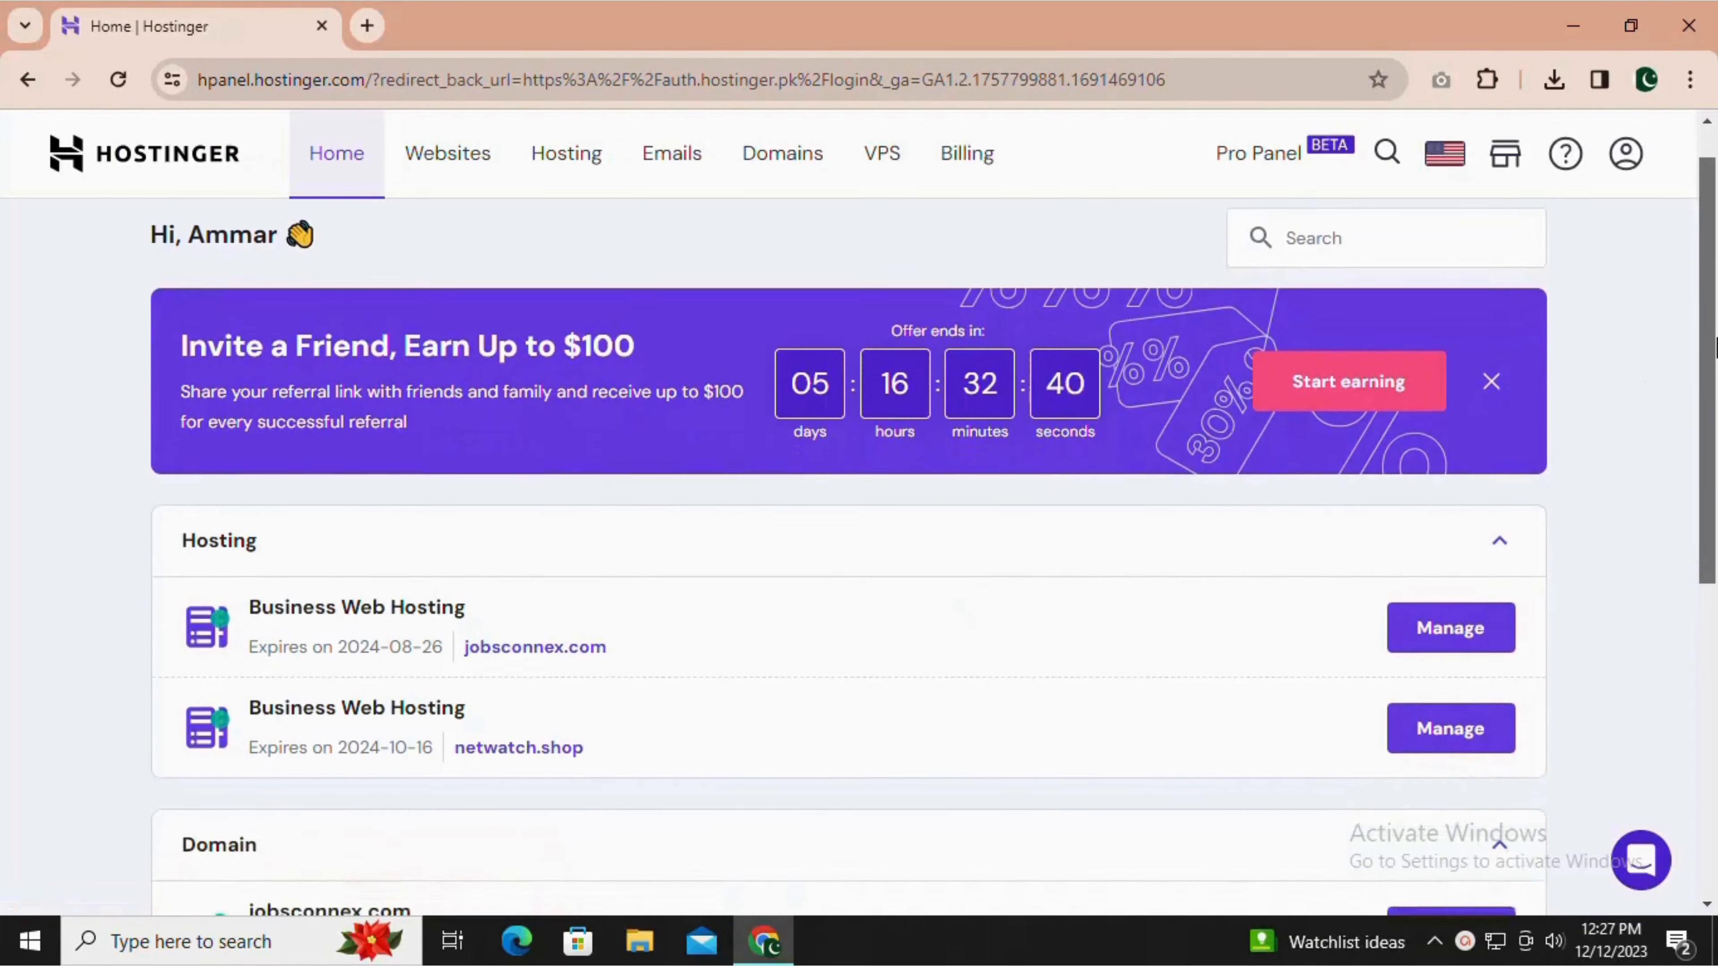
scroll(1715, 333, up, 1)
mouse_move(1714, 277)
mouse_down()
mouse_move(1715, 643)
mouse_move(1715, 298)
mouse_up()
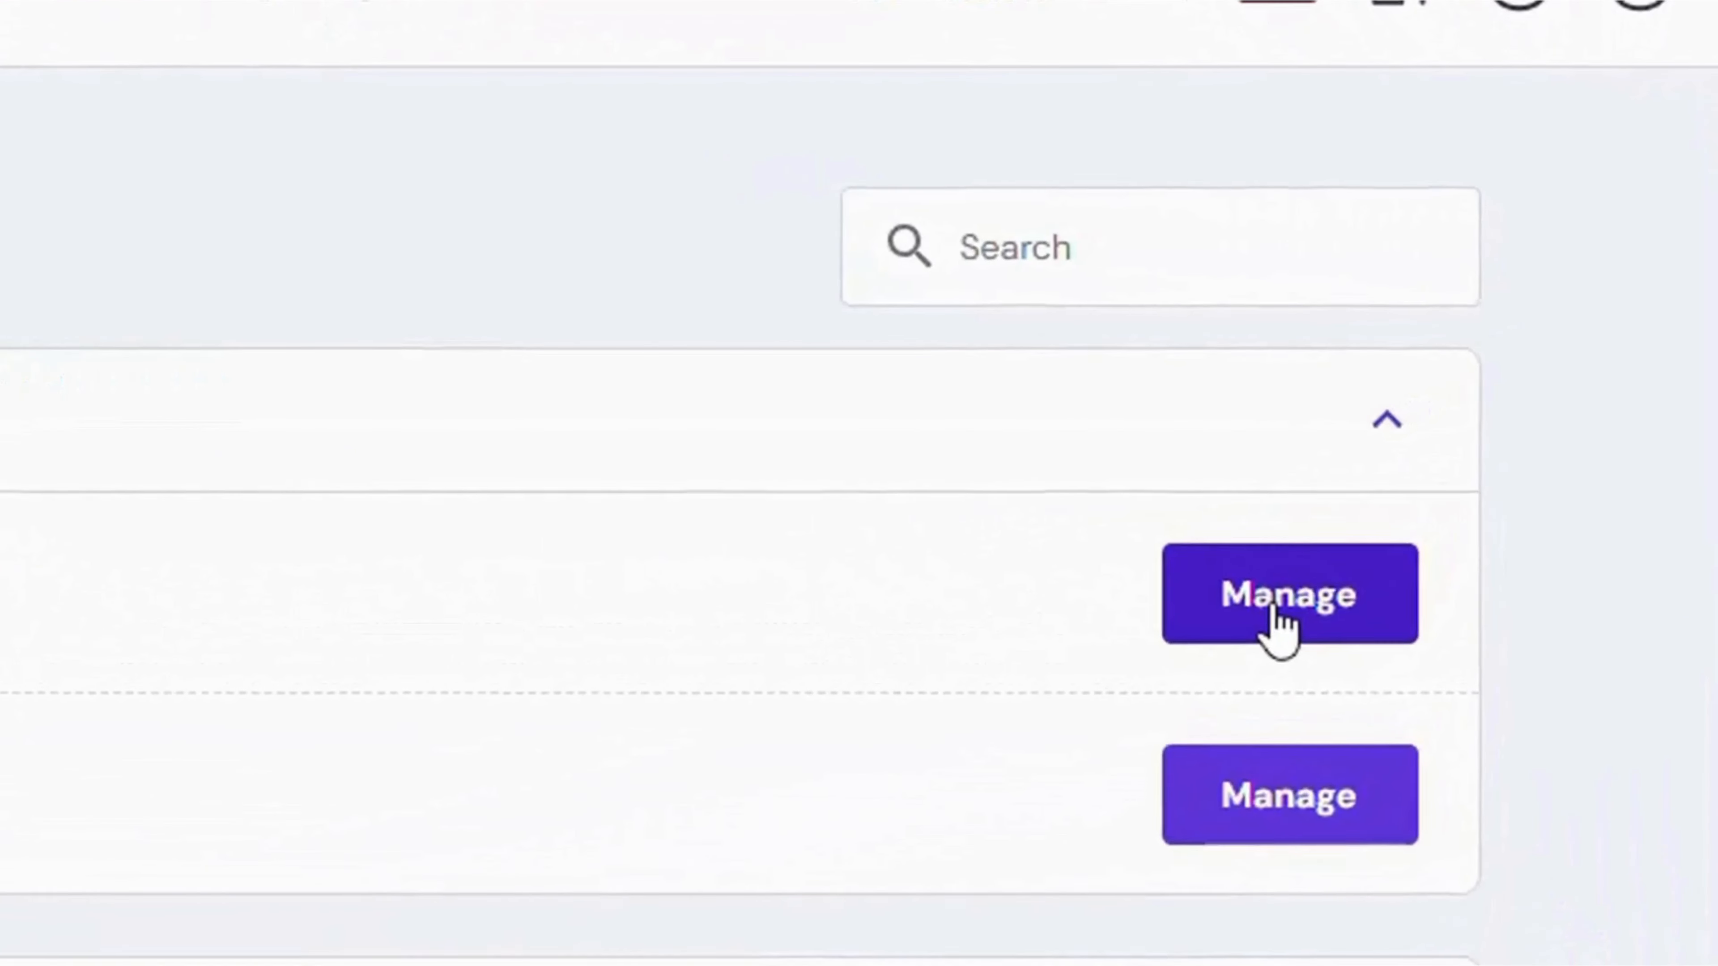
Open the hosting management for jobsconnex.com and choose WordPress in its Auto Installer.
click(1281, 626)
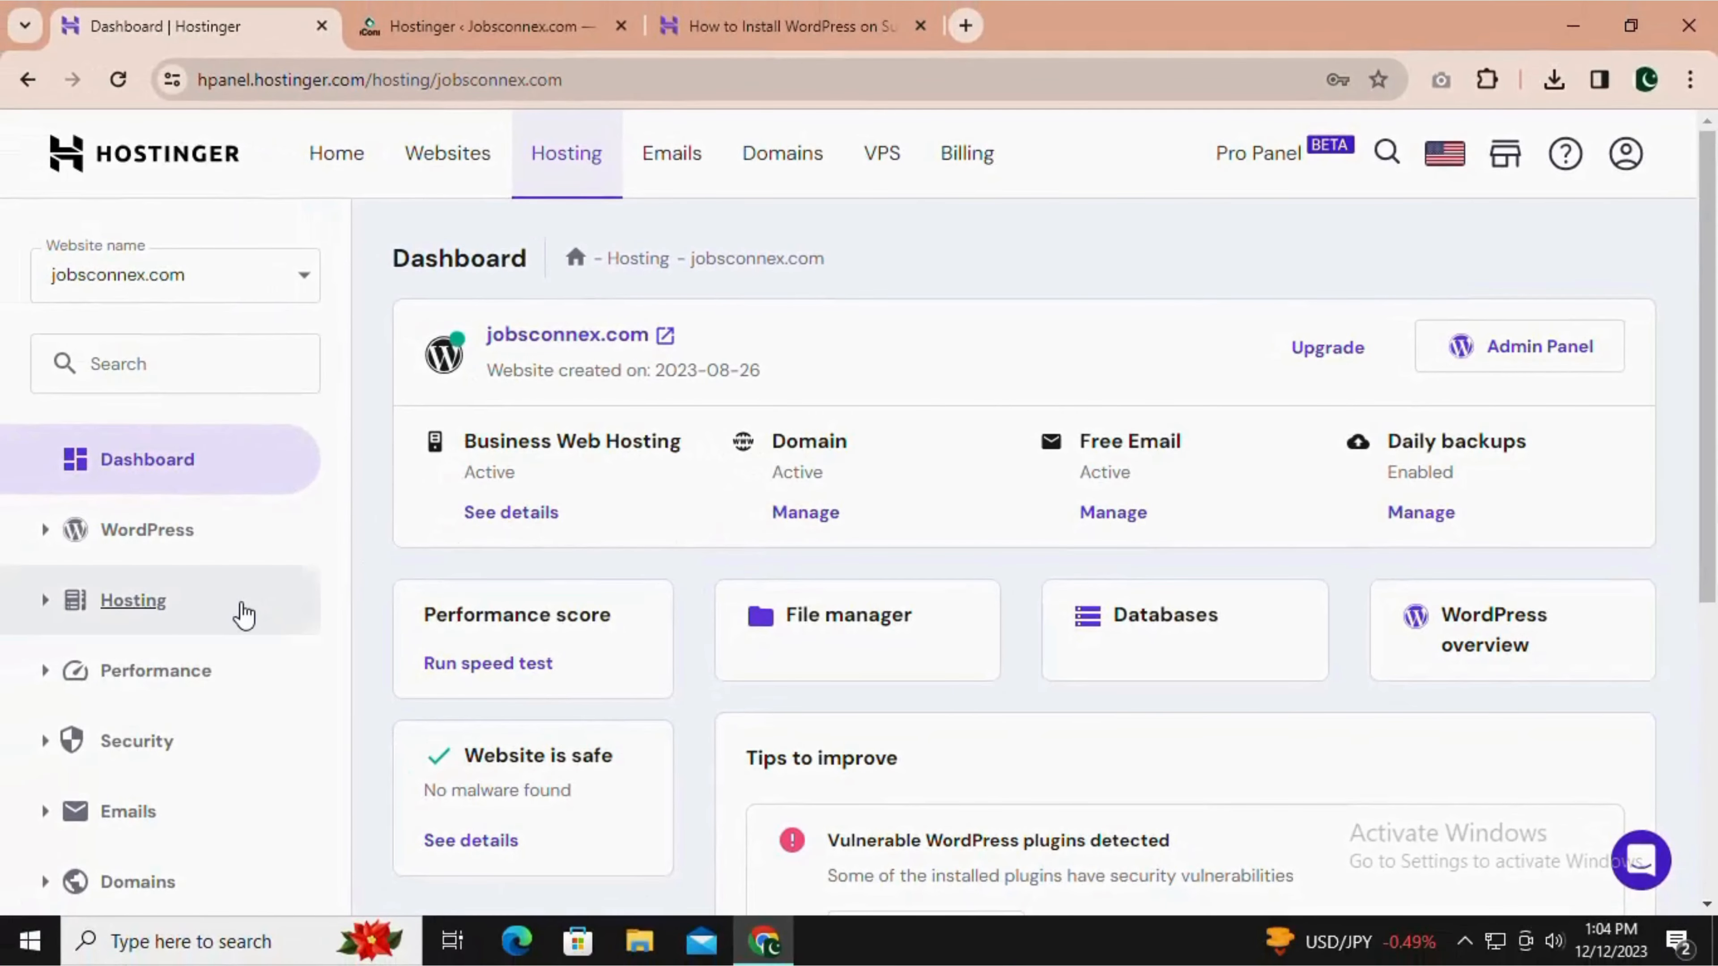
scroll(238, 609, down, 5)
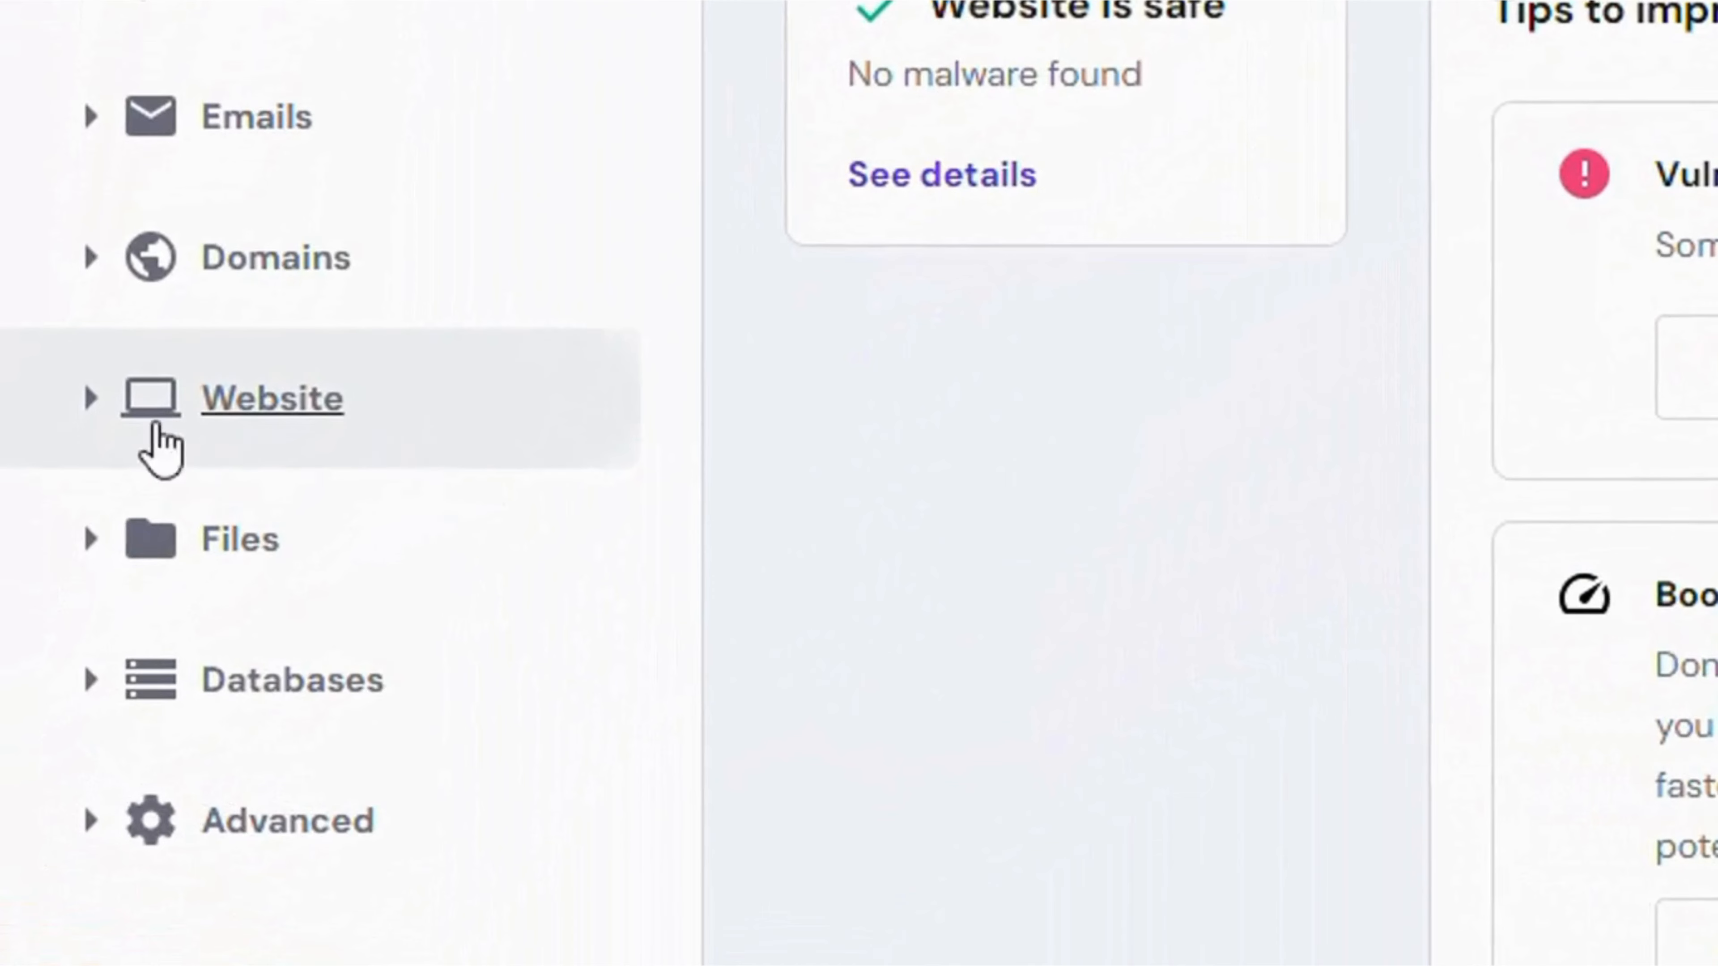
click(98, 408)
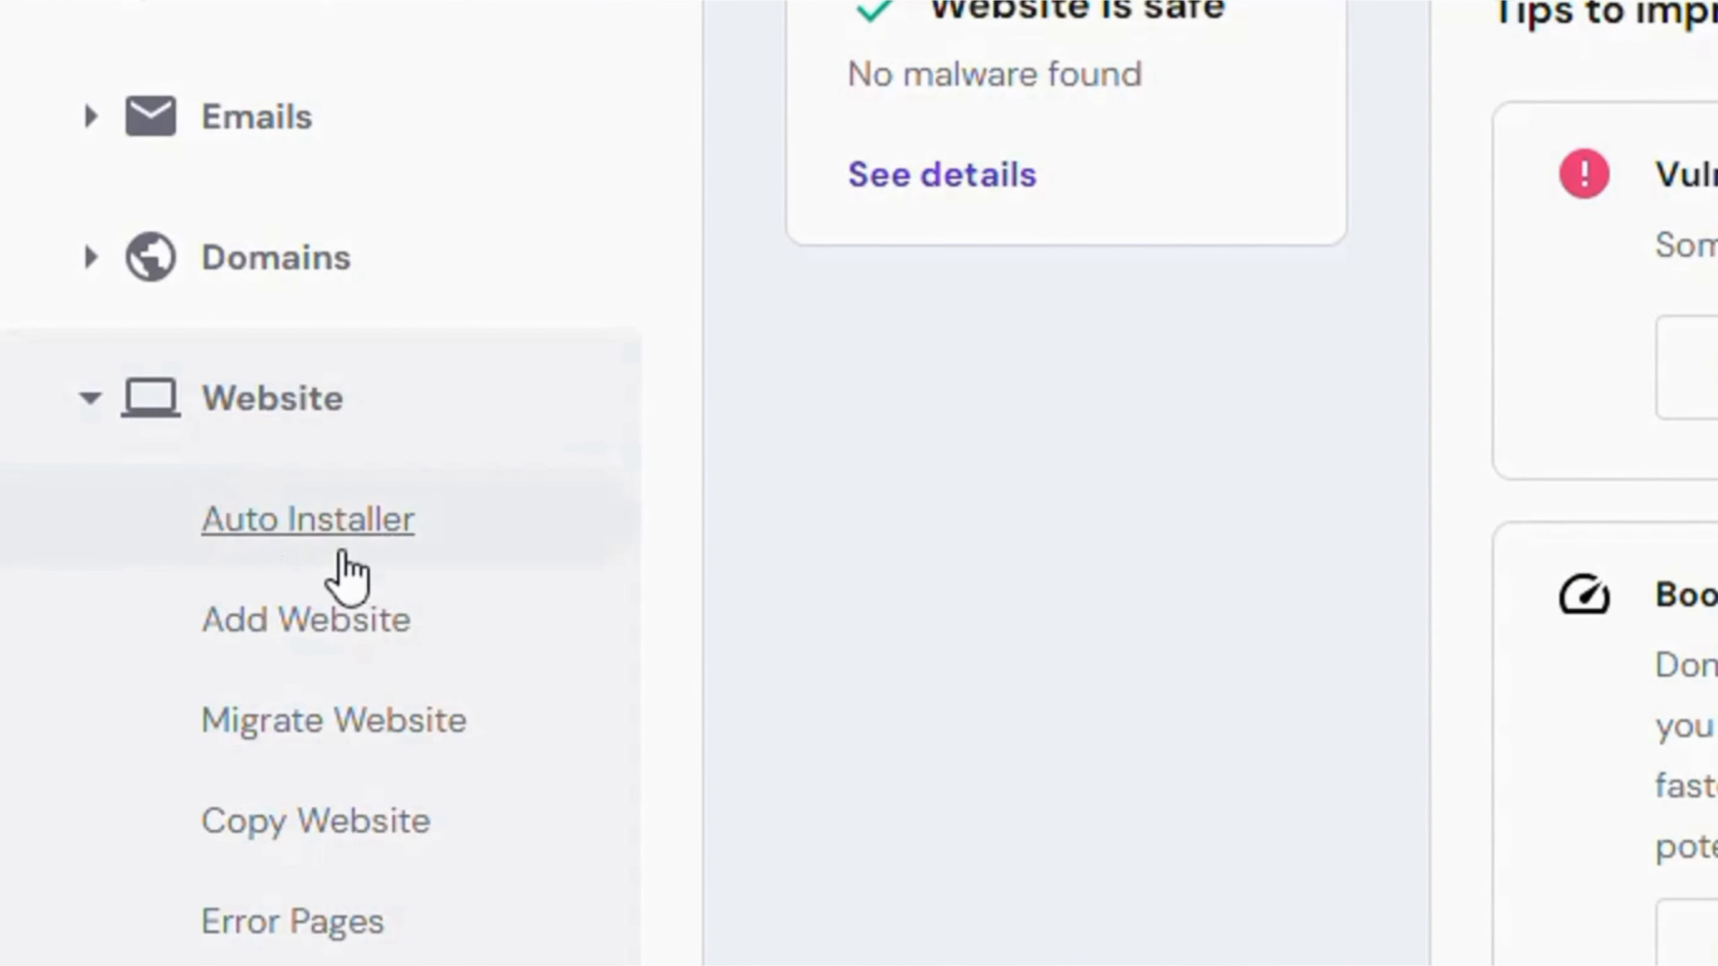
click(319, 534)
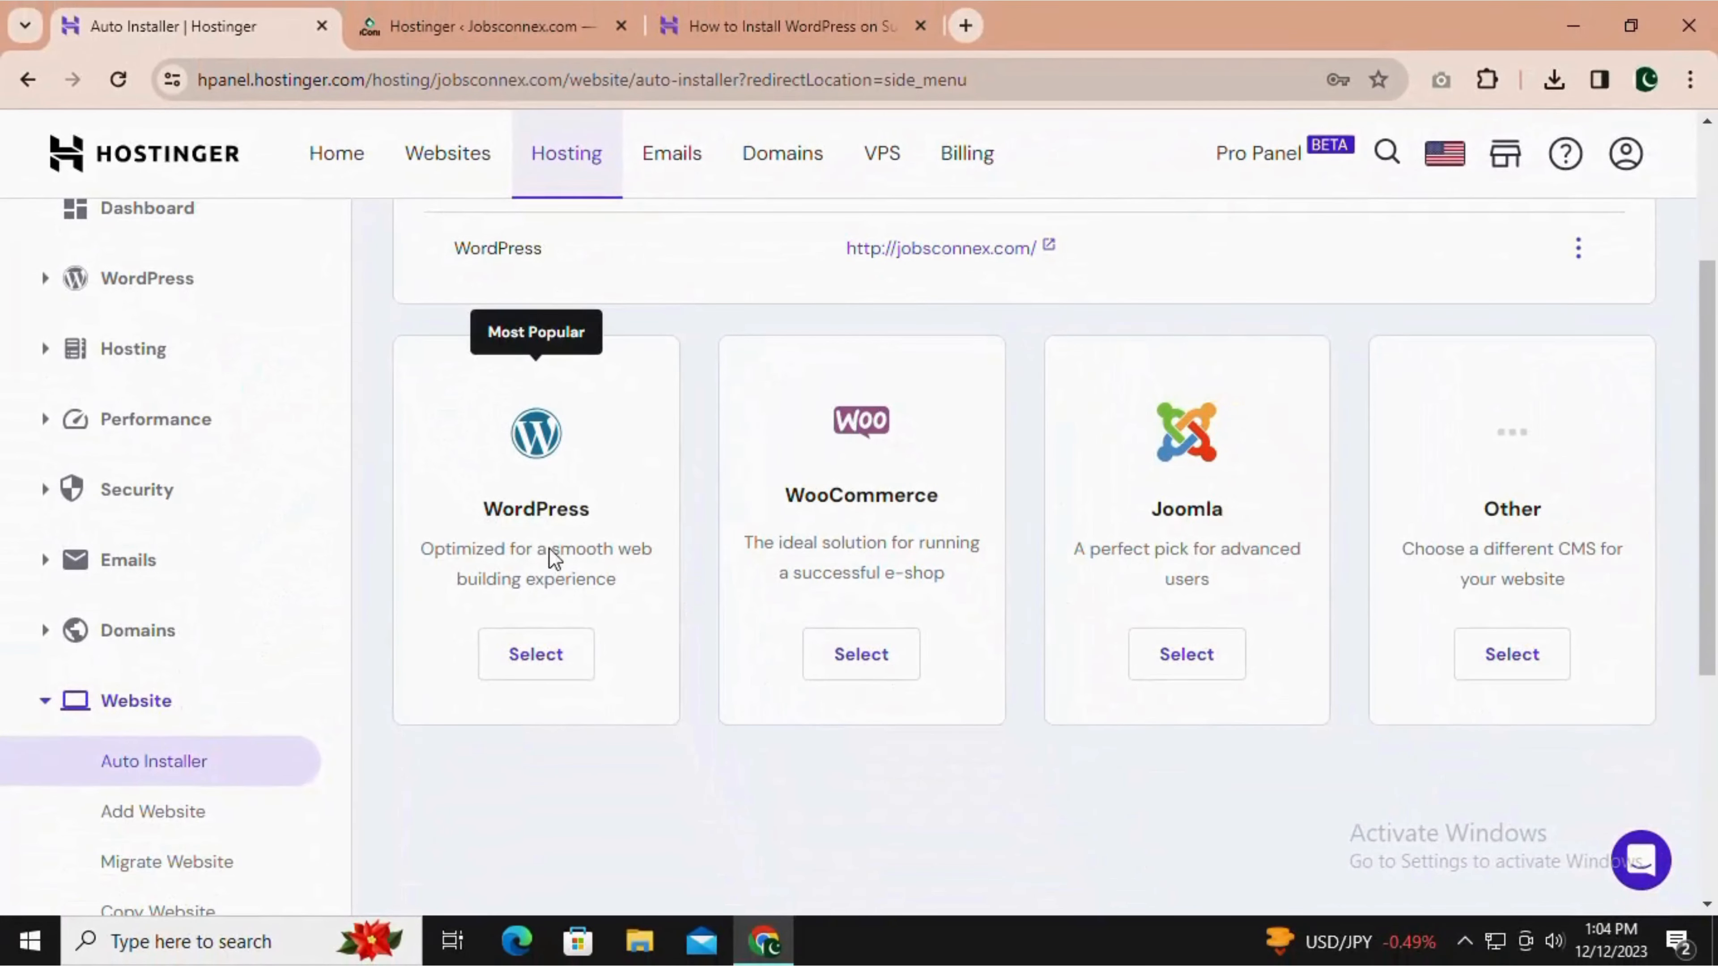
click(538, 663)
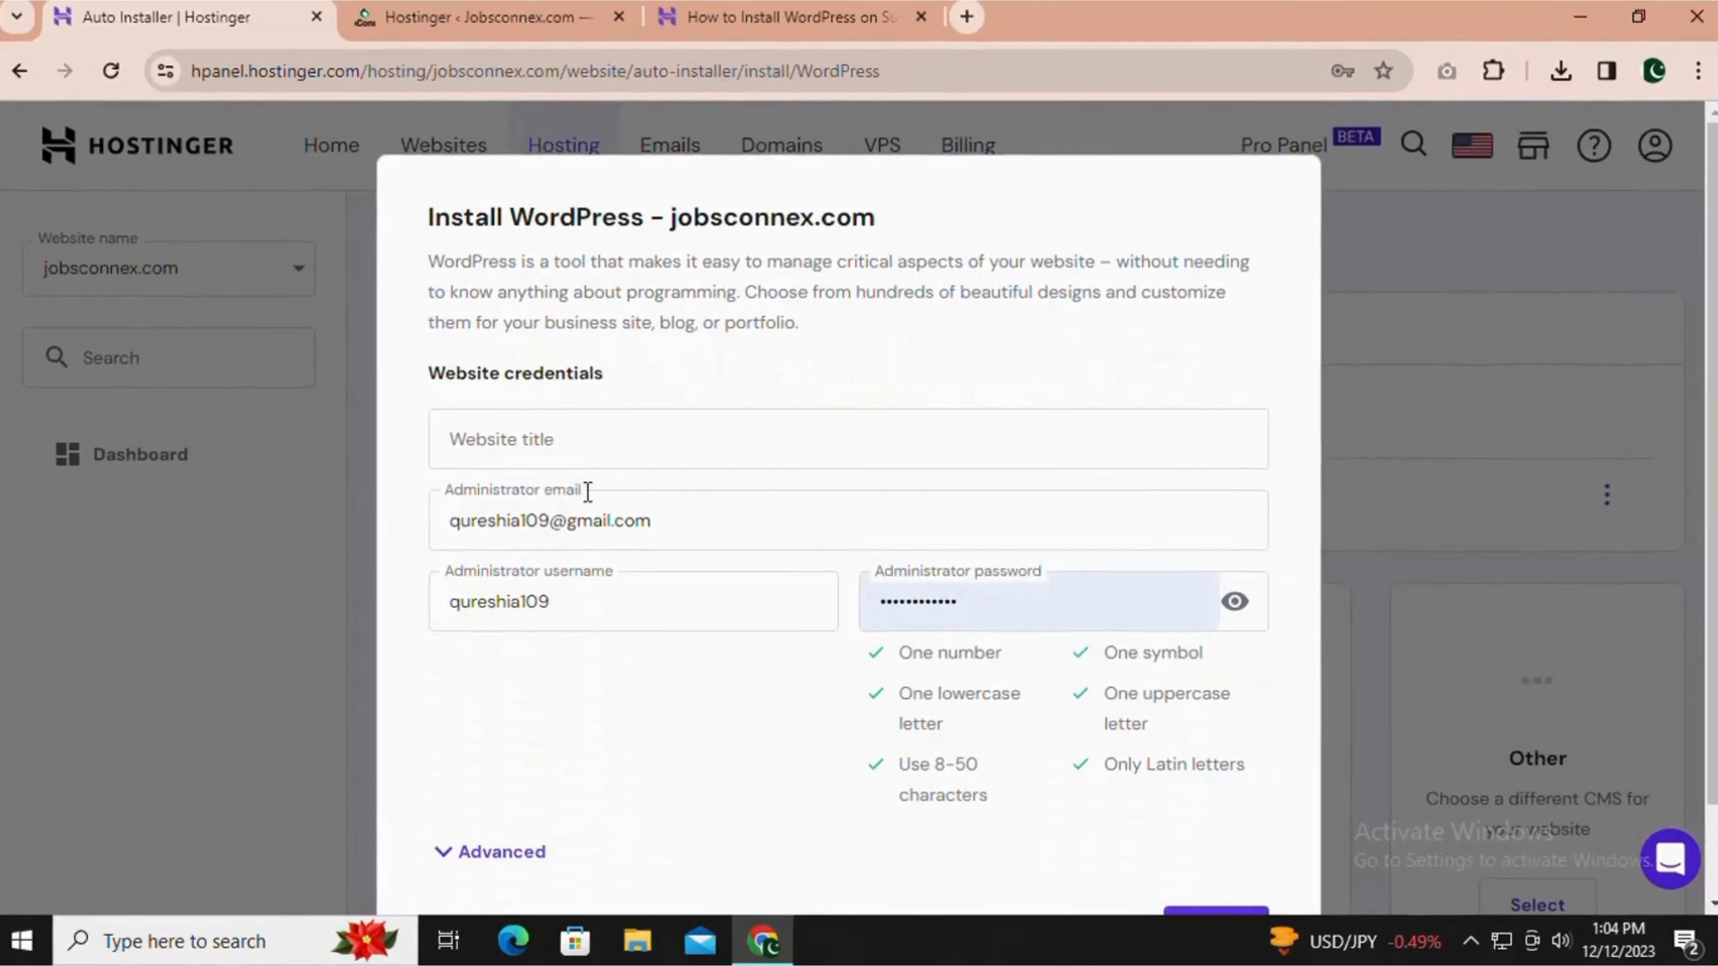
Title the website "Sample Website" and replace the administrator password in the WordPress installation form.
click(628, 388)
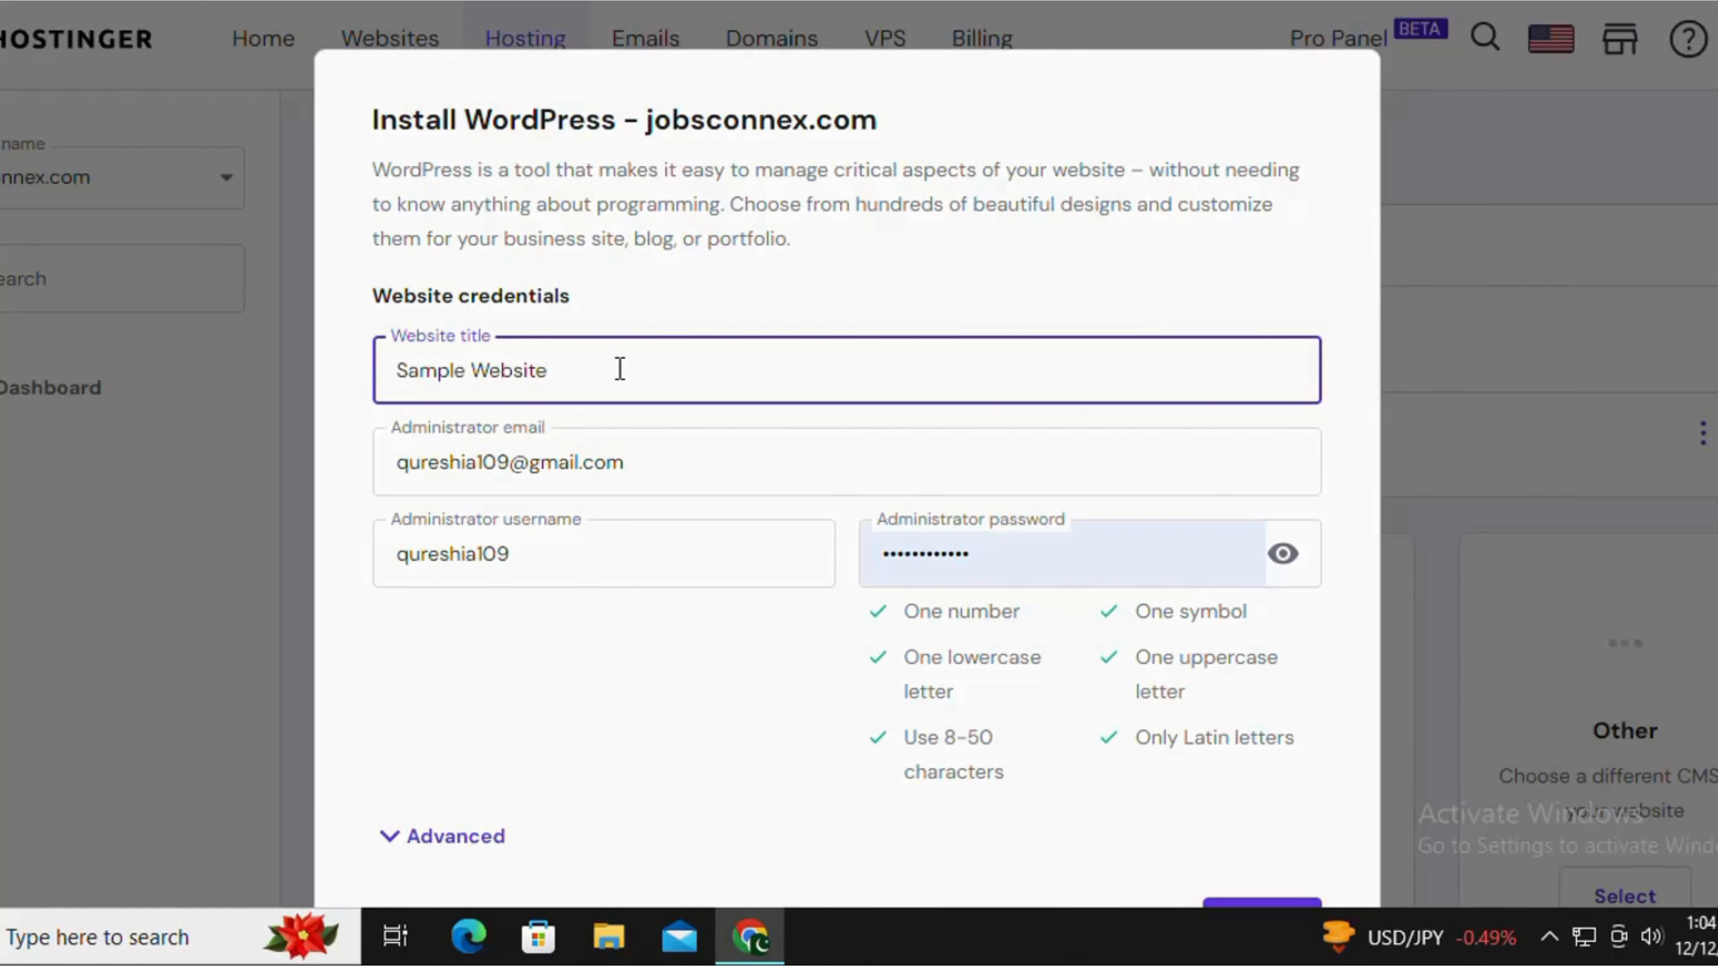
scroll(726, 623, down, 2)
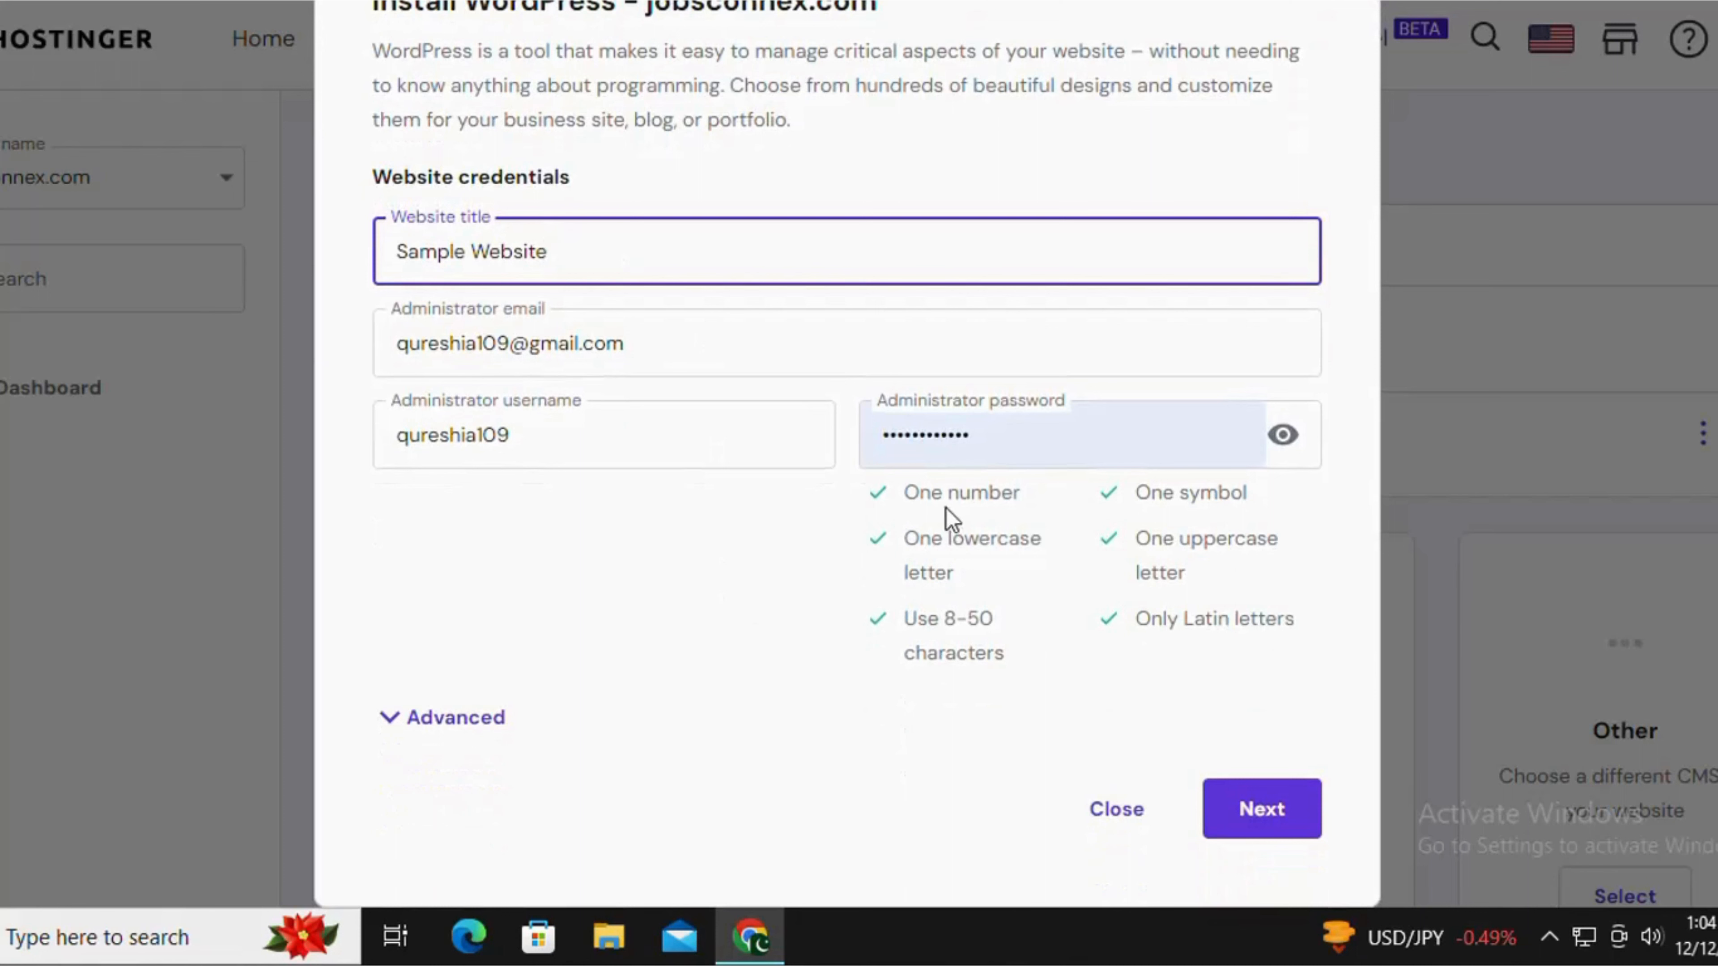
click(1036, 452)
drag(1011, 444, 894, 434)
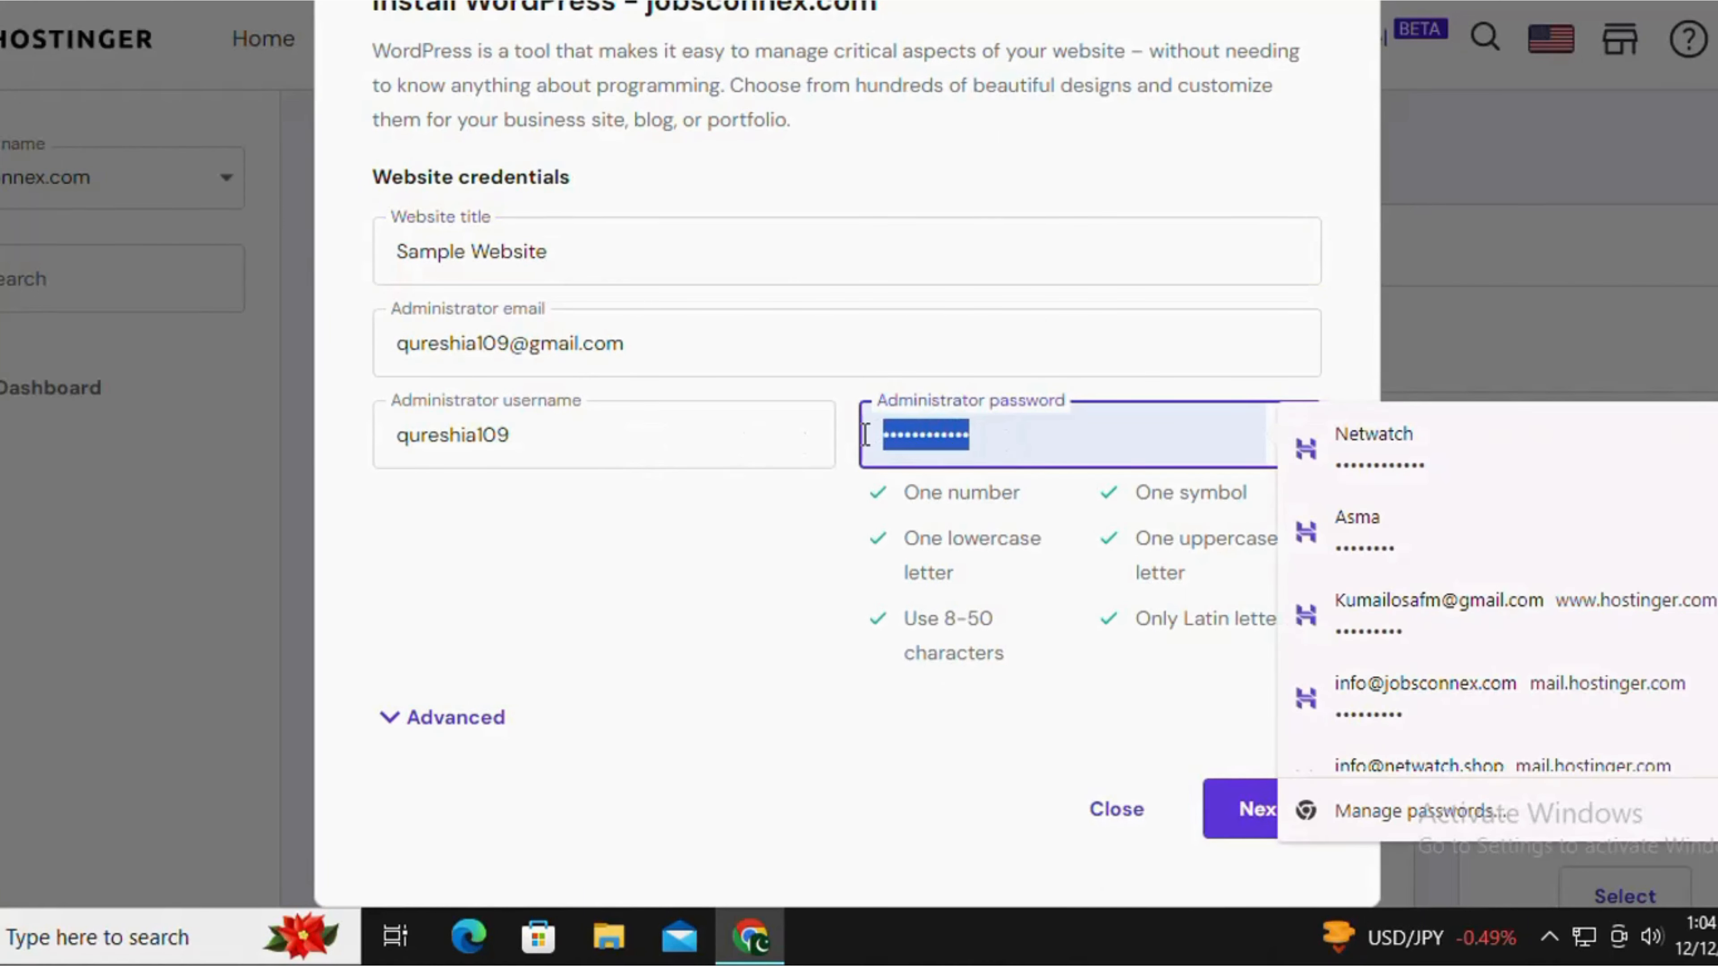
text(•••)
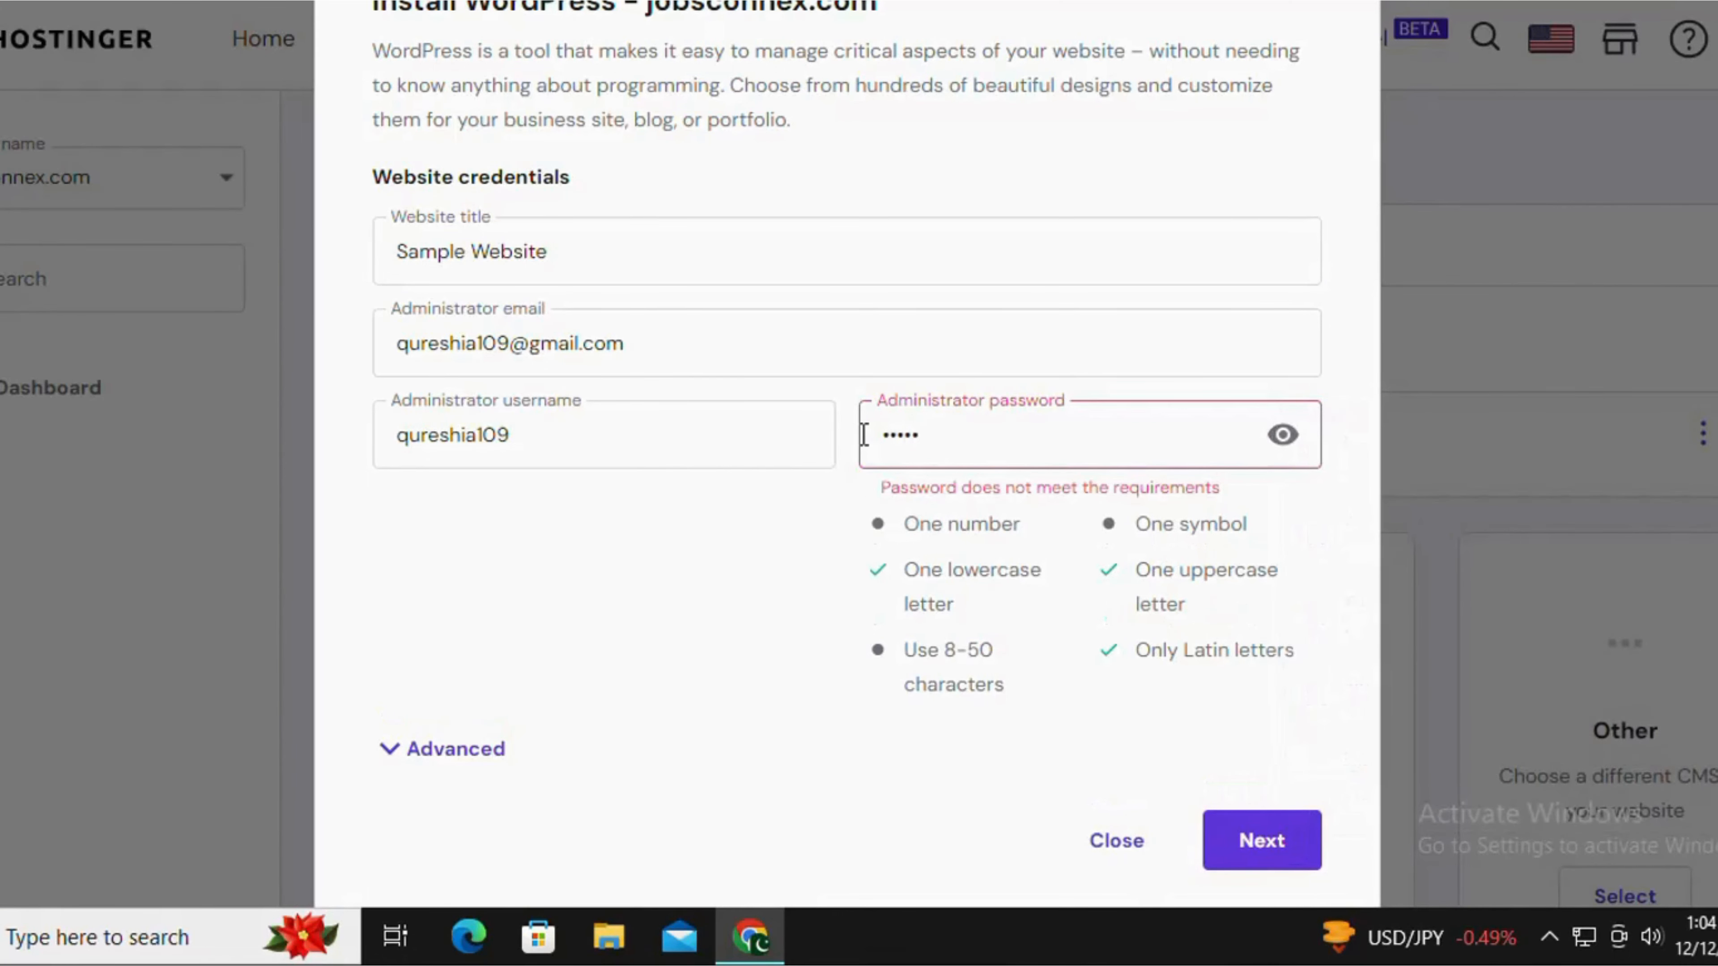
text(••)
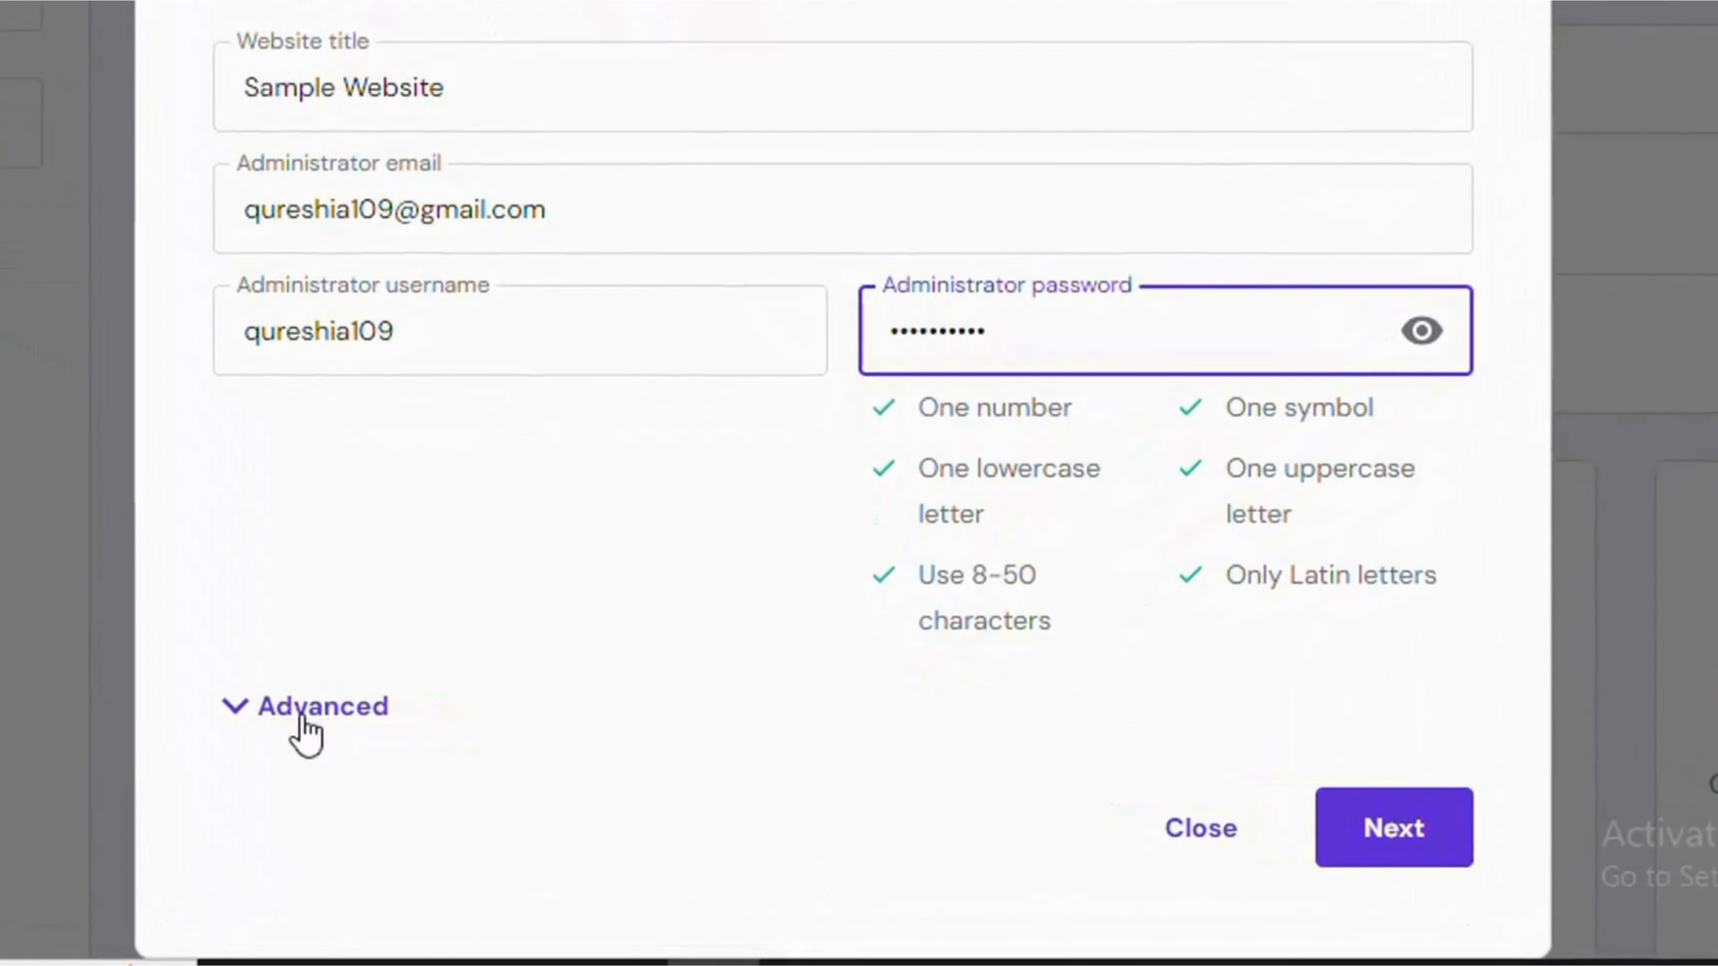
Set the WordPress installation path to sample.jobsconnex.com in the advanced options.
click(298, 709)
scroll(811, 528, down, 5)
click(770, 502)
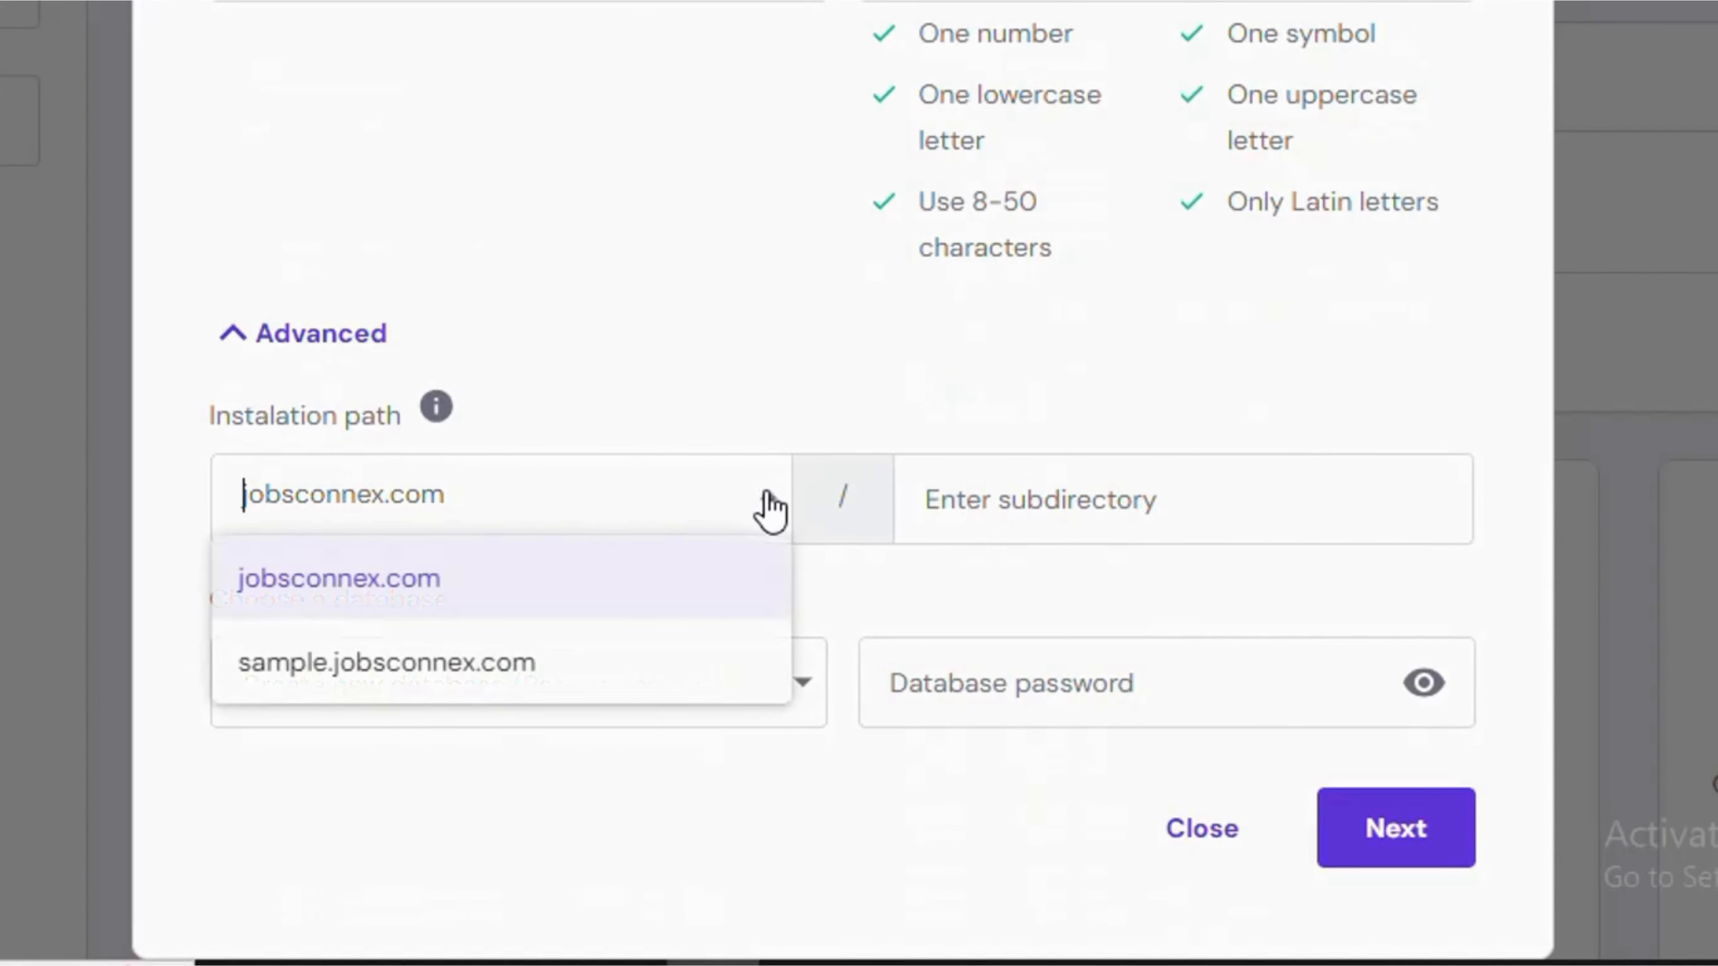
click(384, 677)
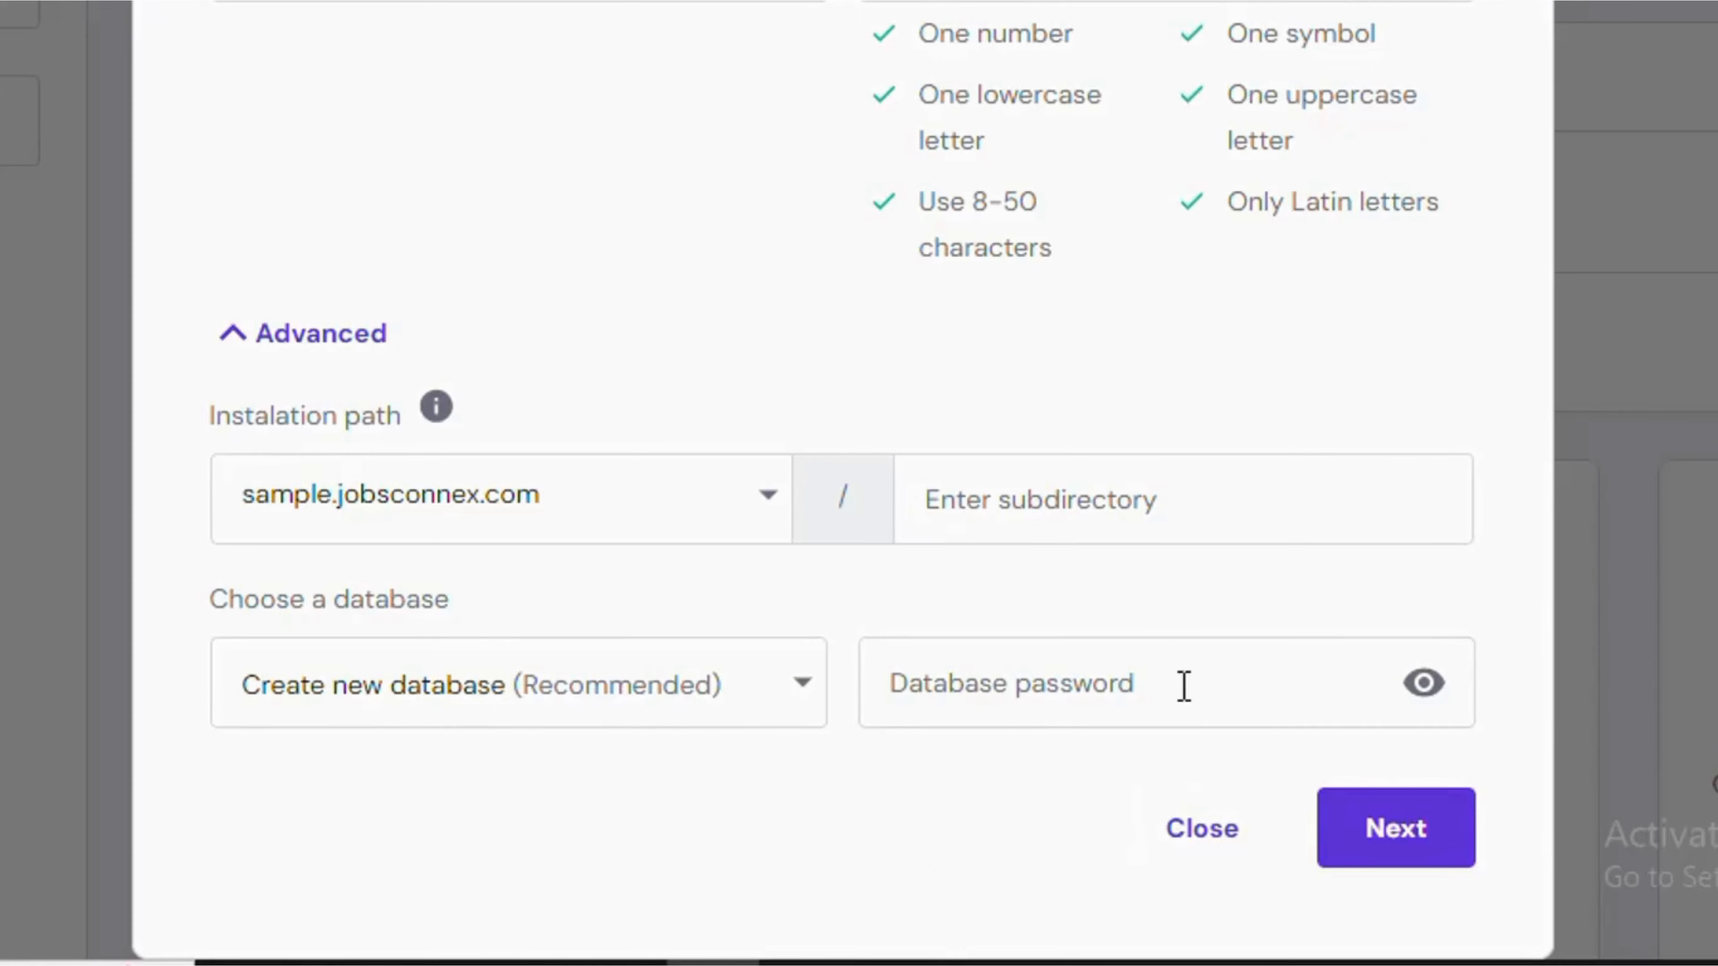
Save the new login in the browser and install WordPress 6.4.2 in English with minor-version updates only.
click(1409, 846)
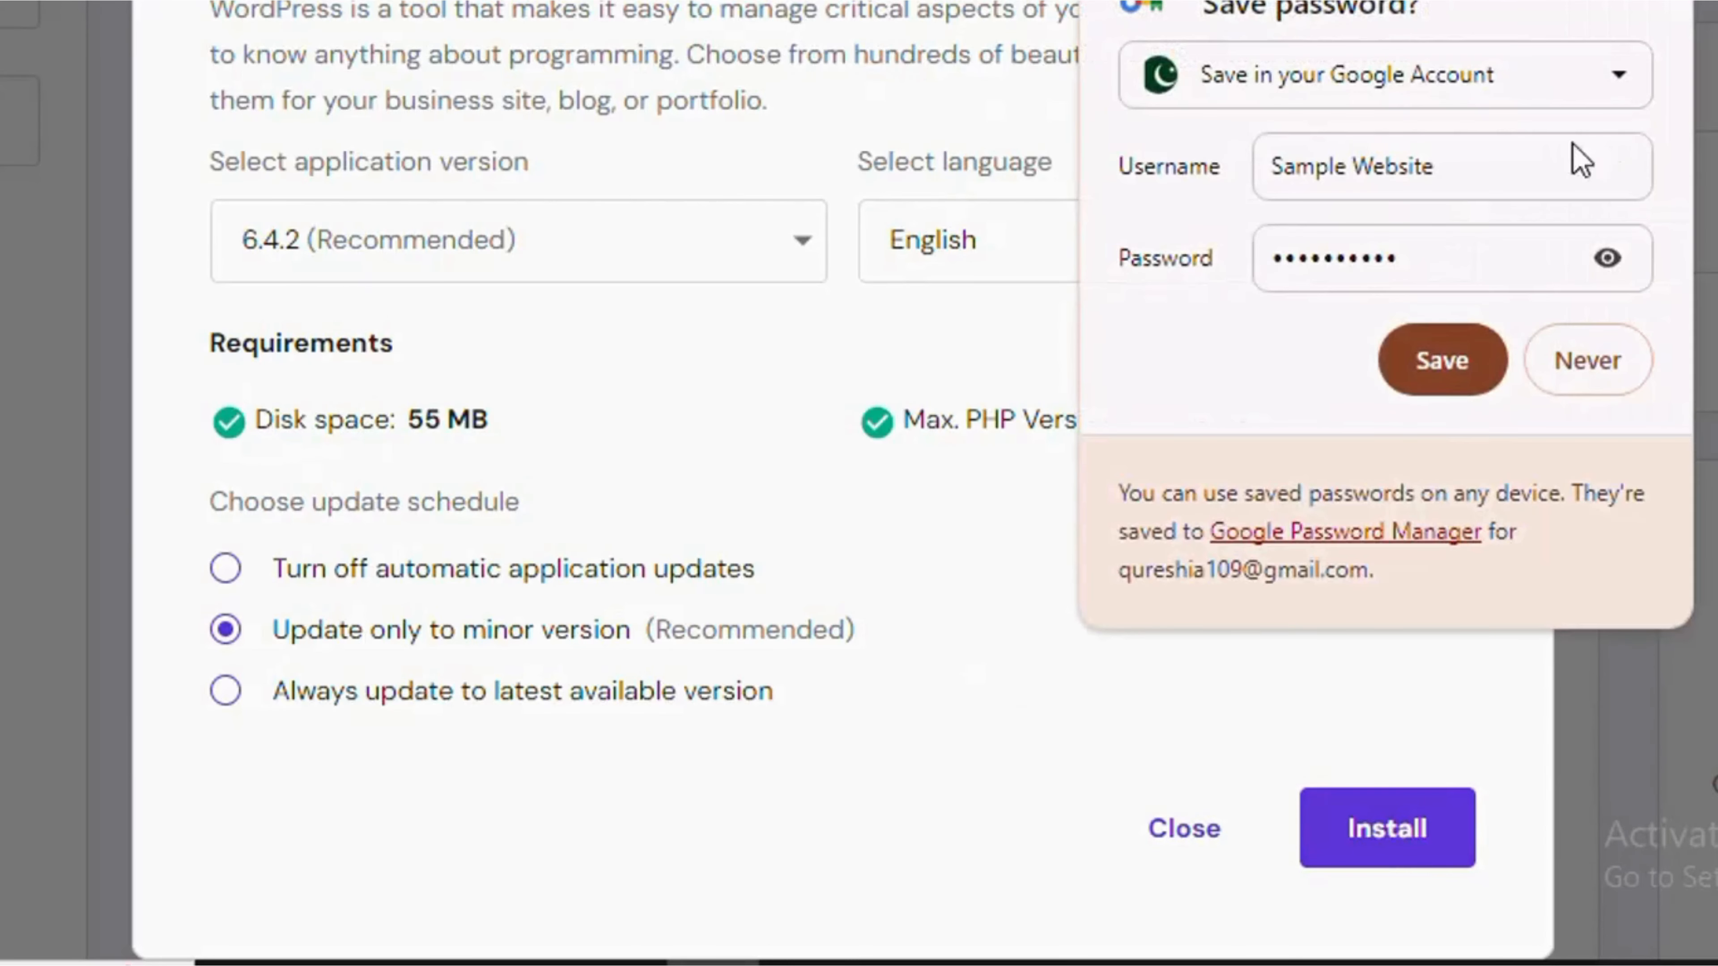
click(1461, 365)
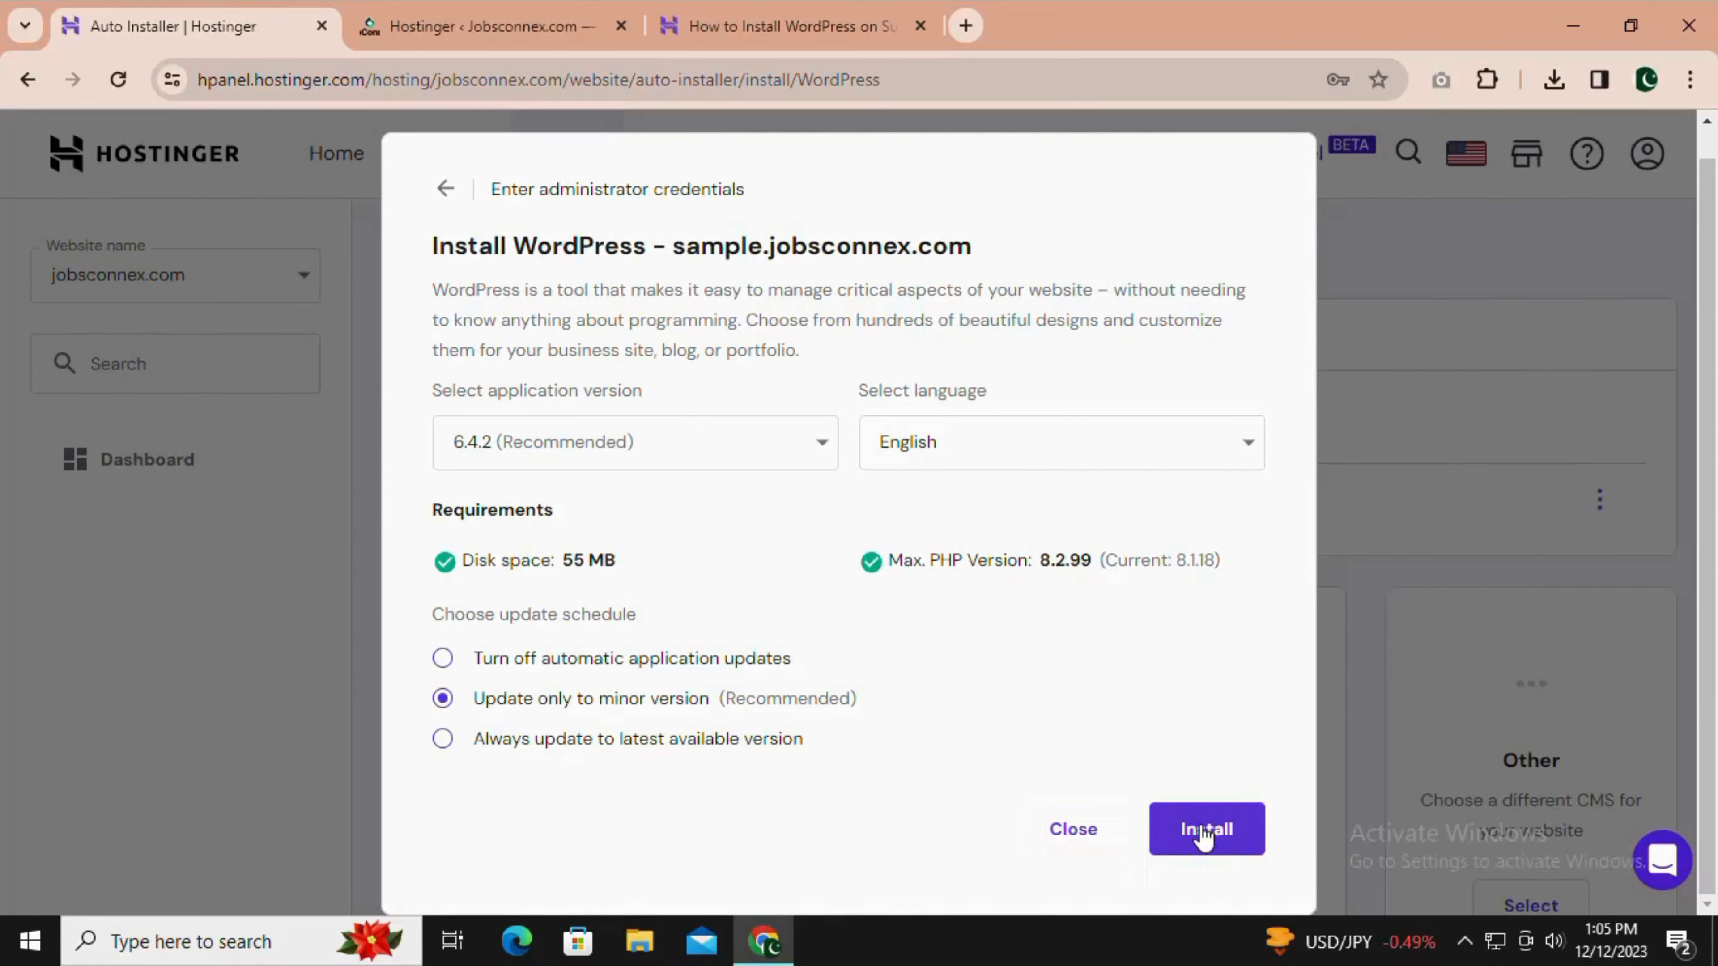
click(1203, 837)
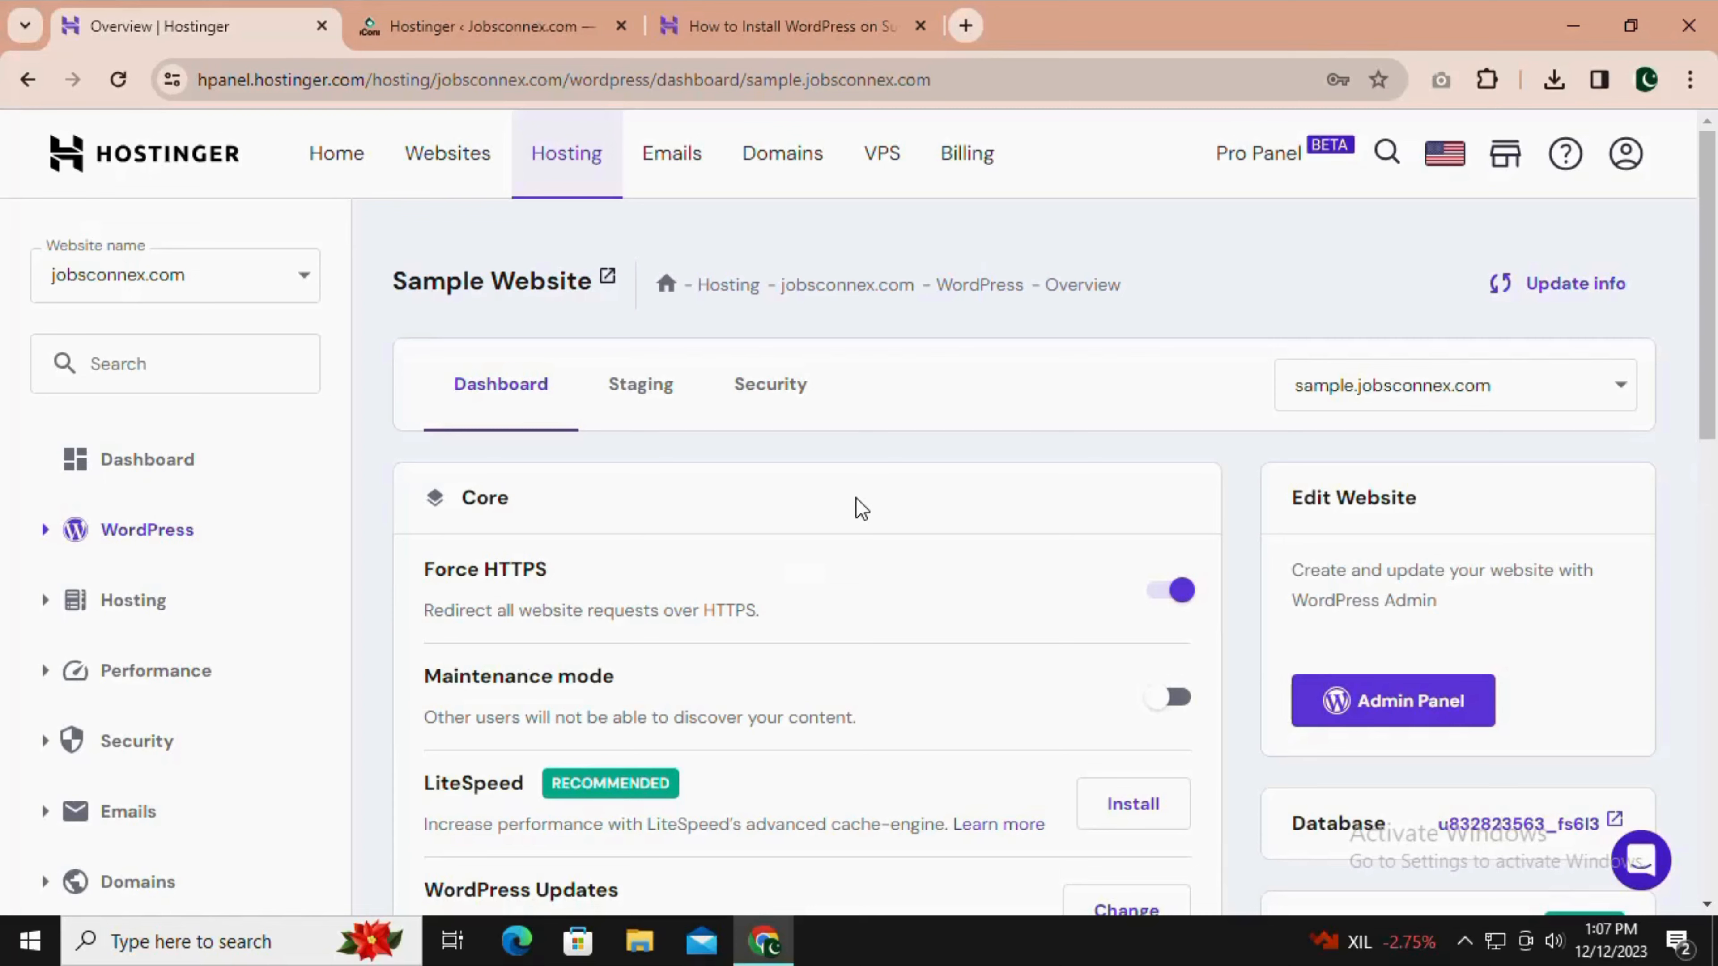
Review the WordPress overview of Sample Website and open its admin panel.
scroll(1108, 592, down, 6)
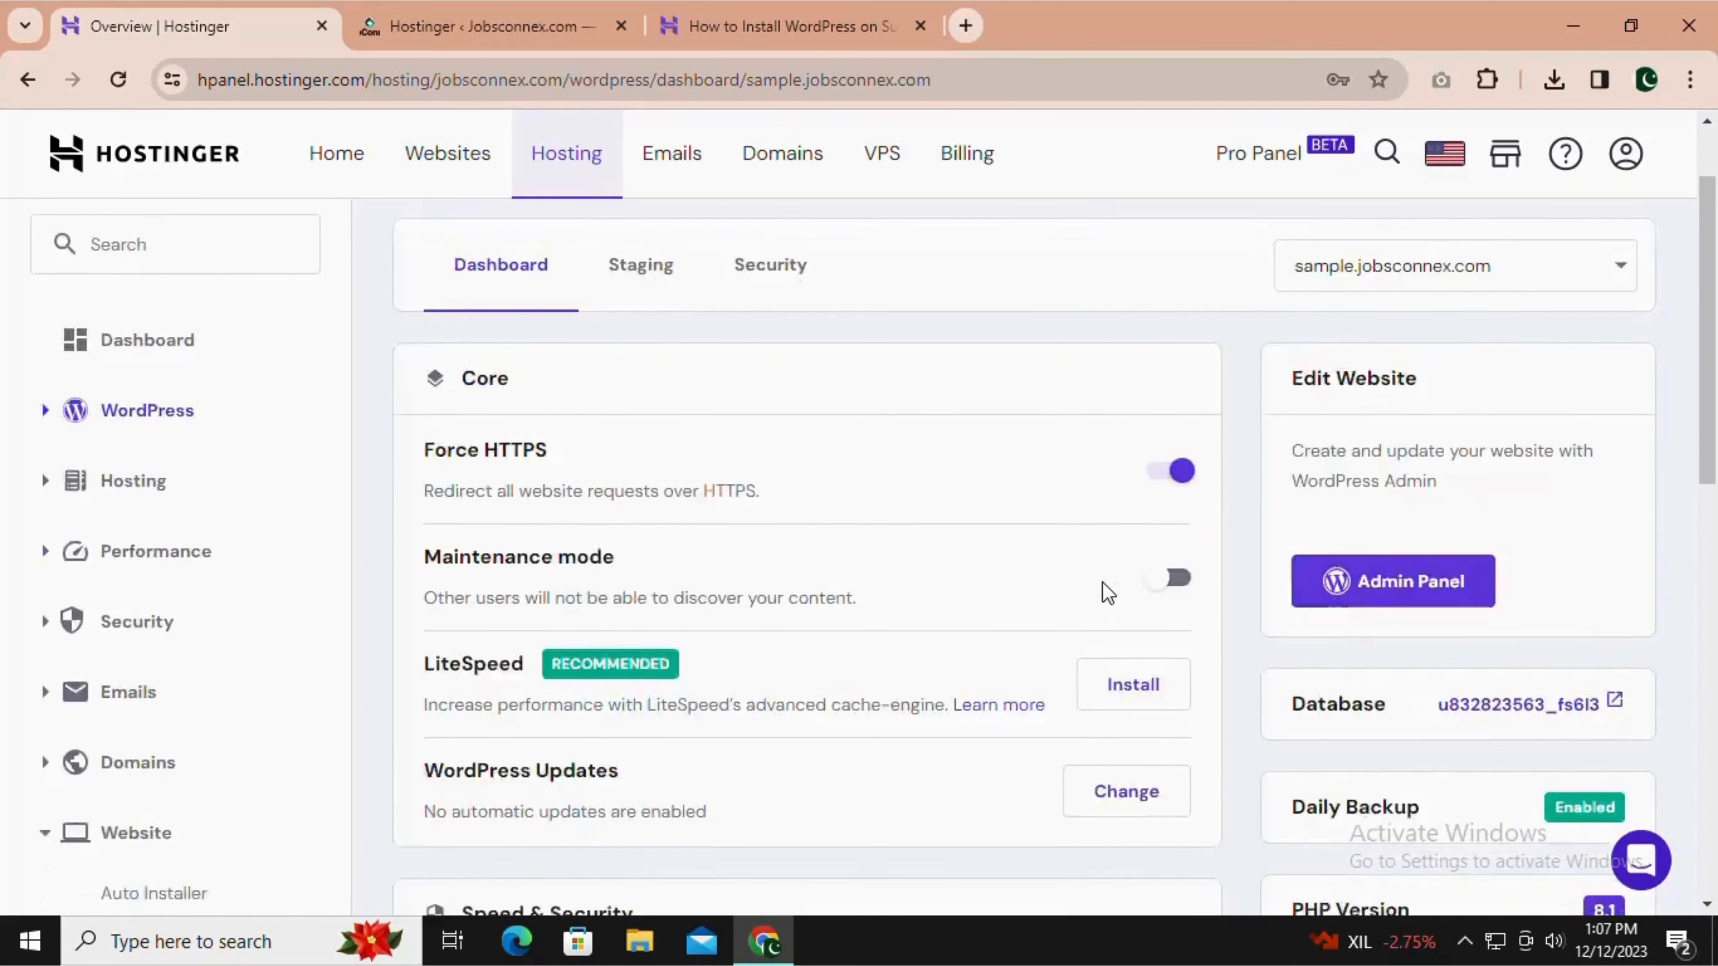
scroll(1107, 593, down, 8)
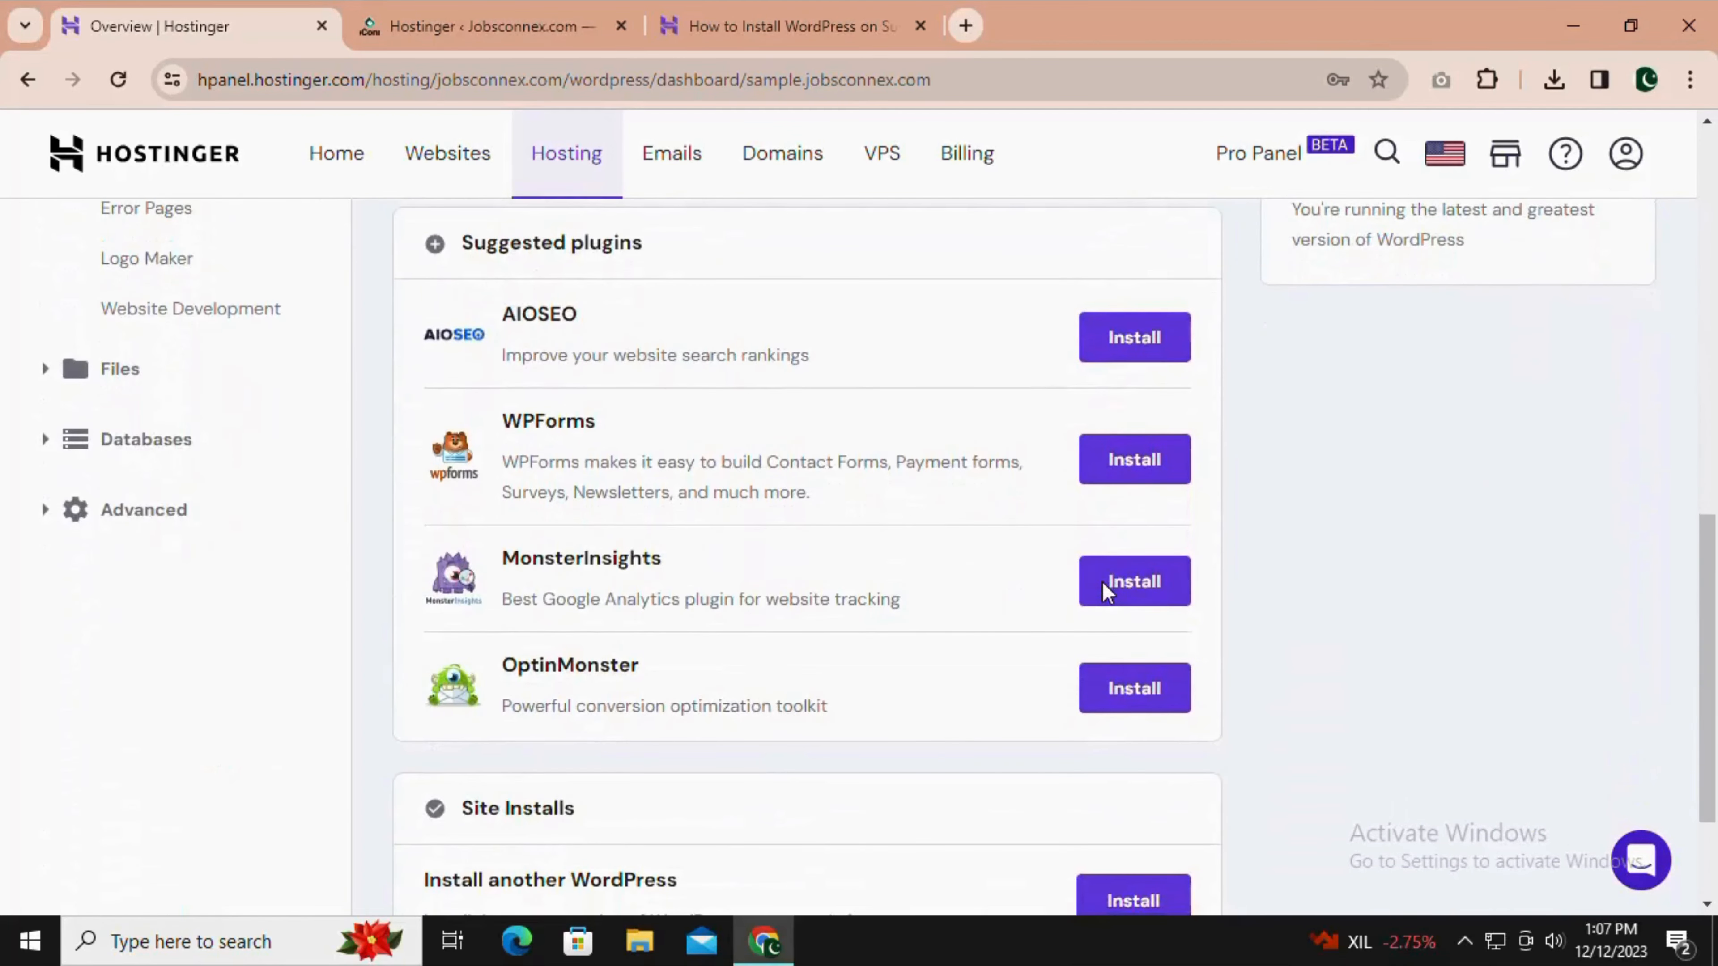
scroll(1454, 605, up, 8)
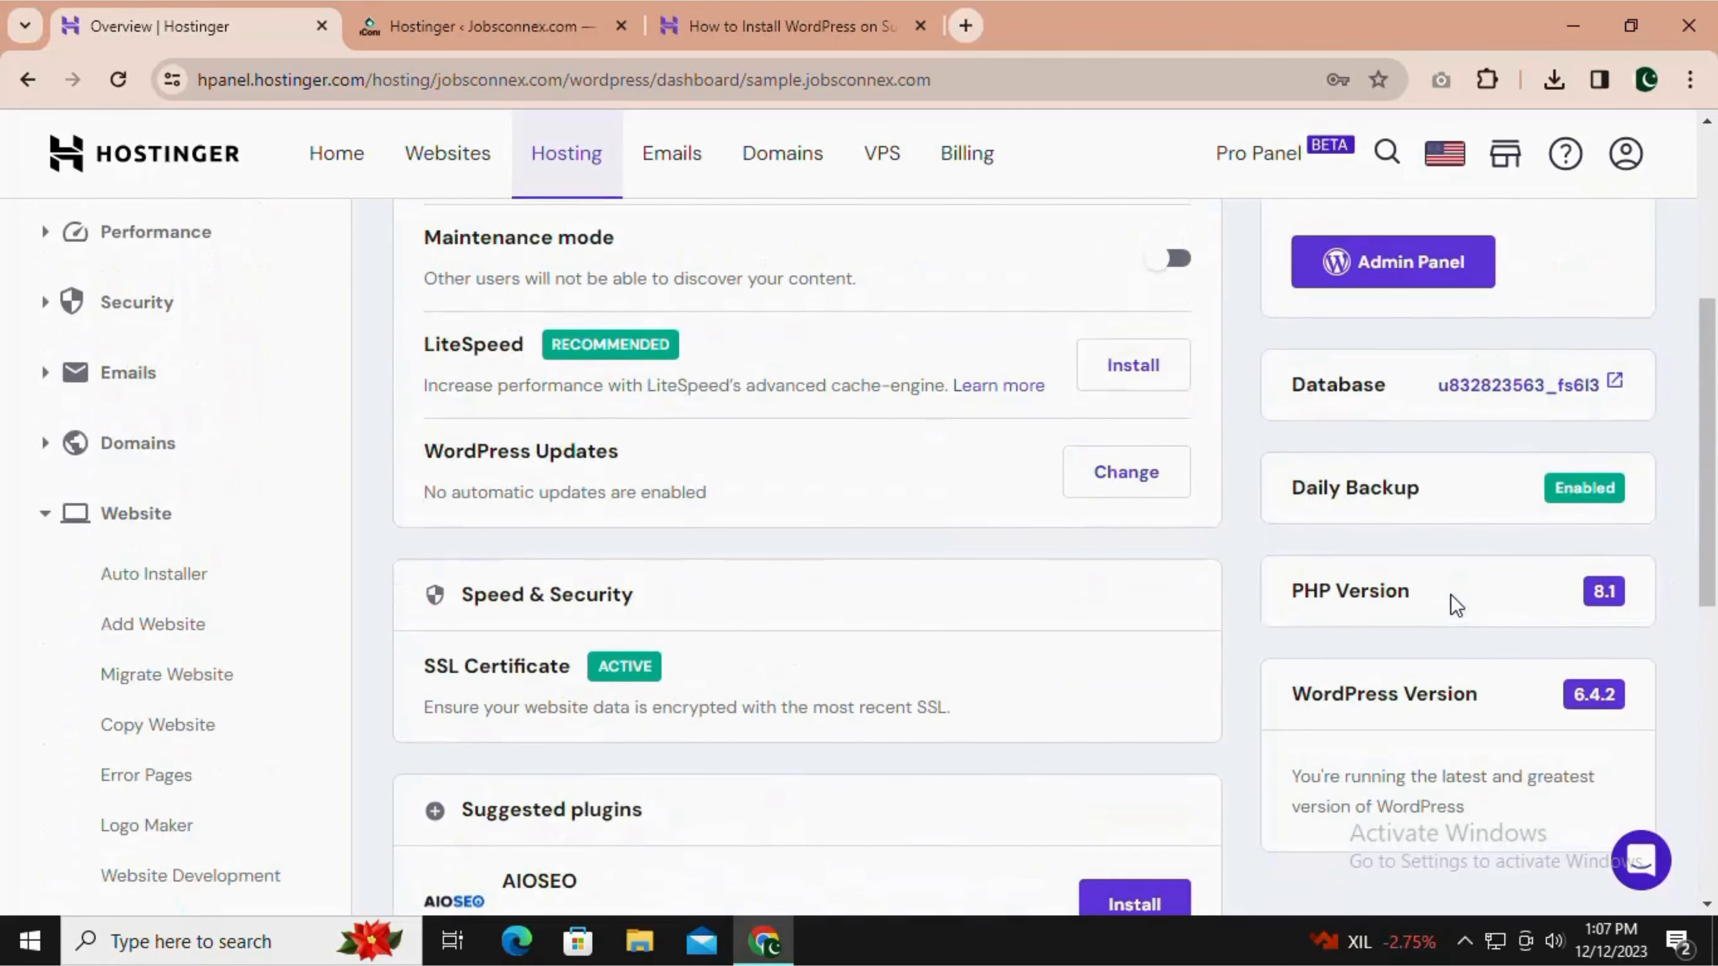
scroll(1159, 643, up, 3)
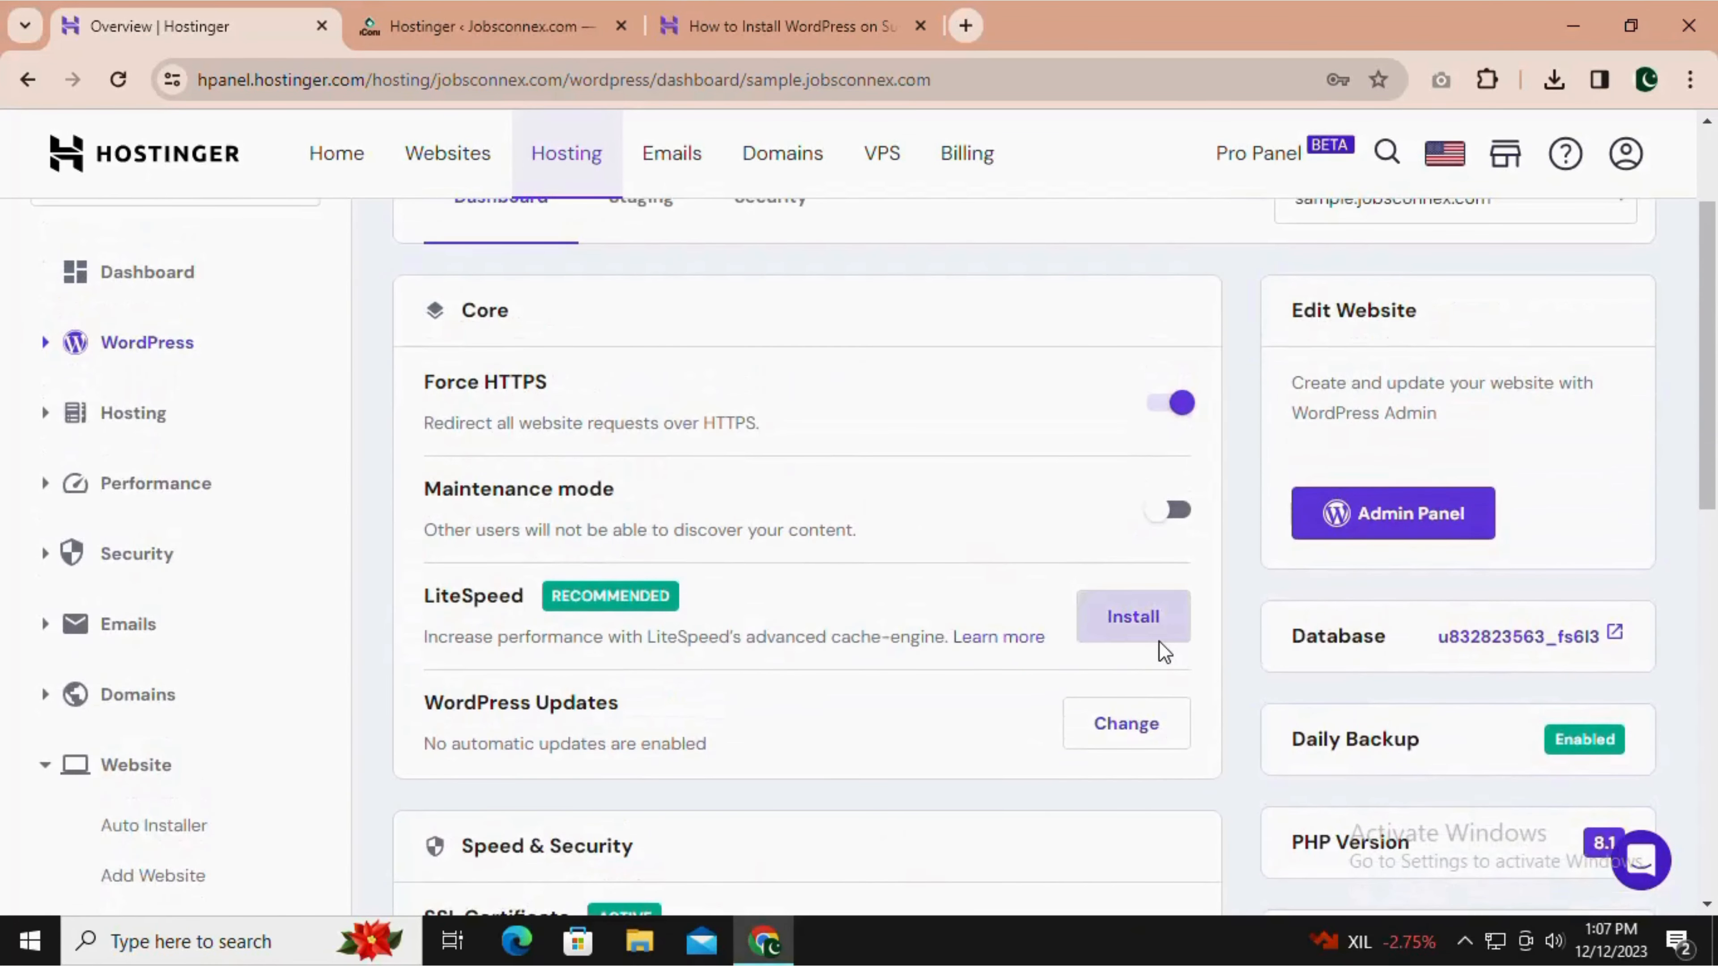
scroll(1159, 641, up, 2)
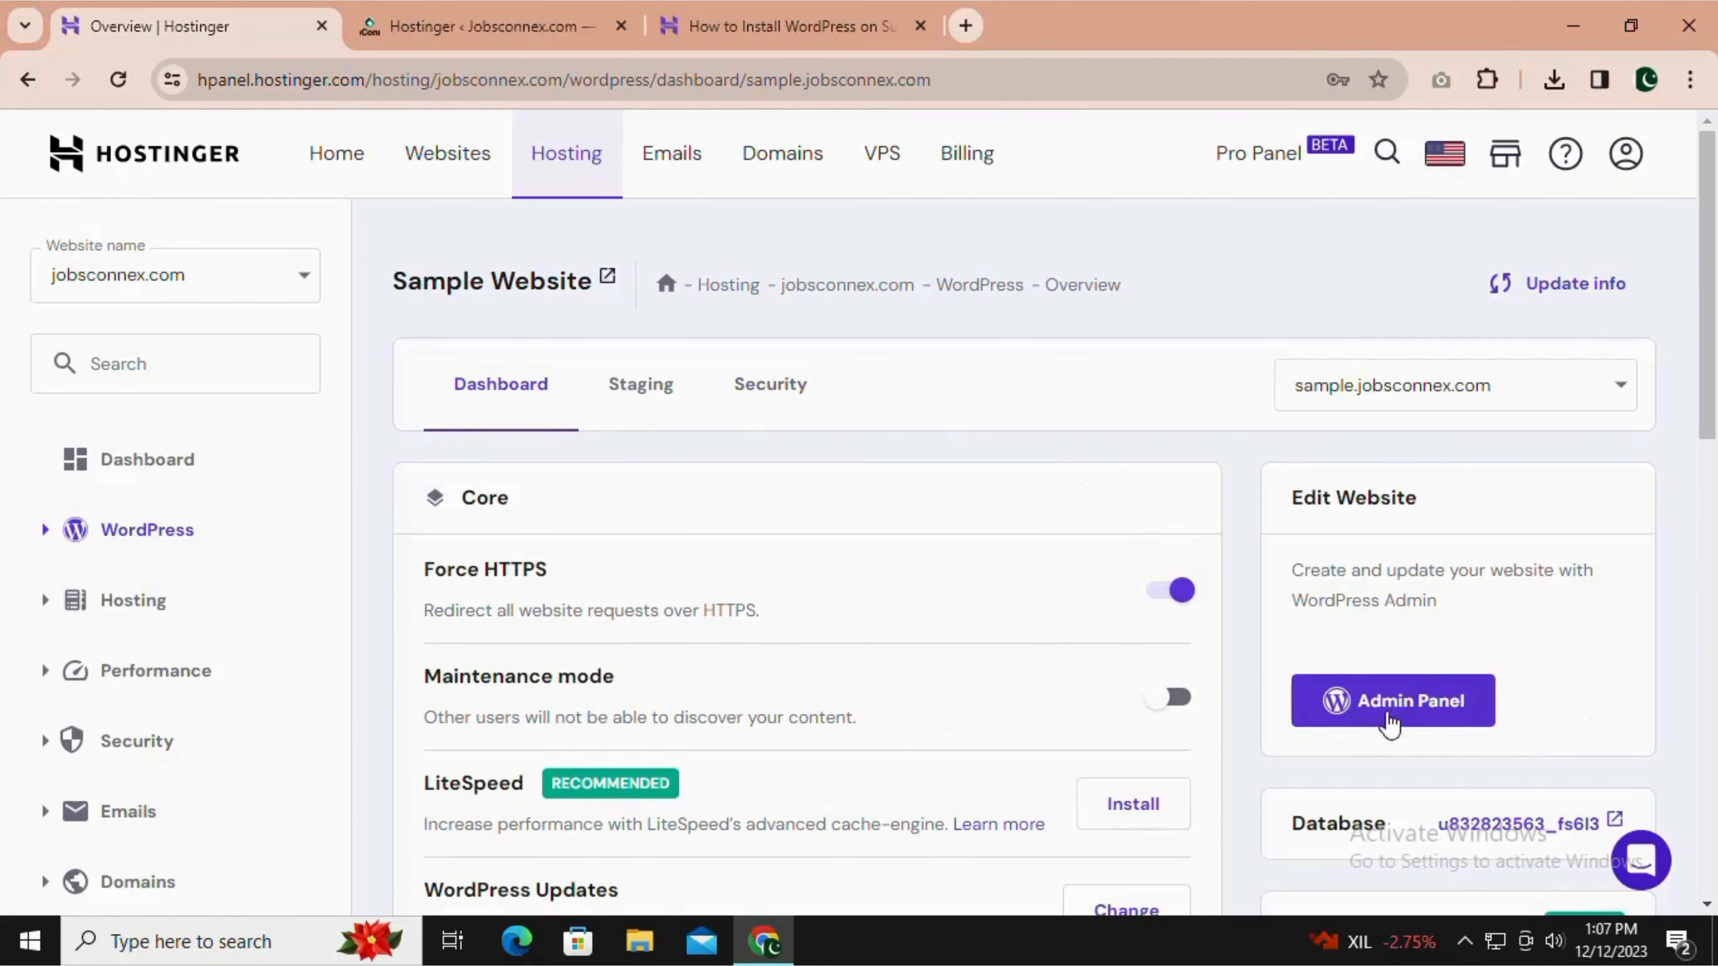
click(1400, 726)
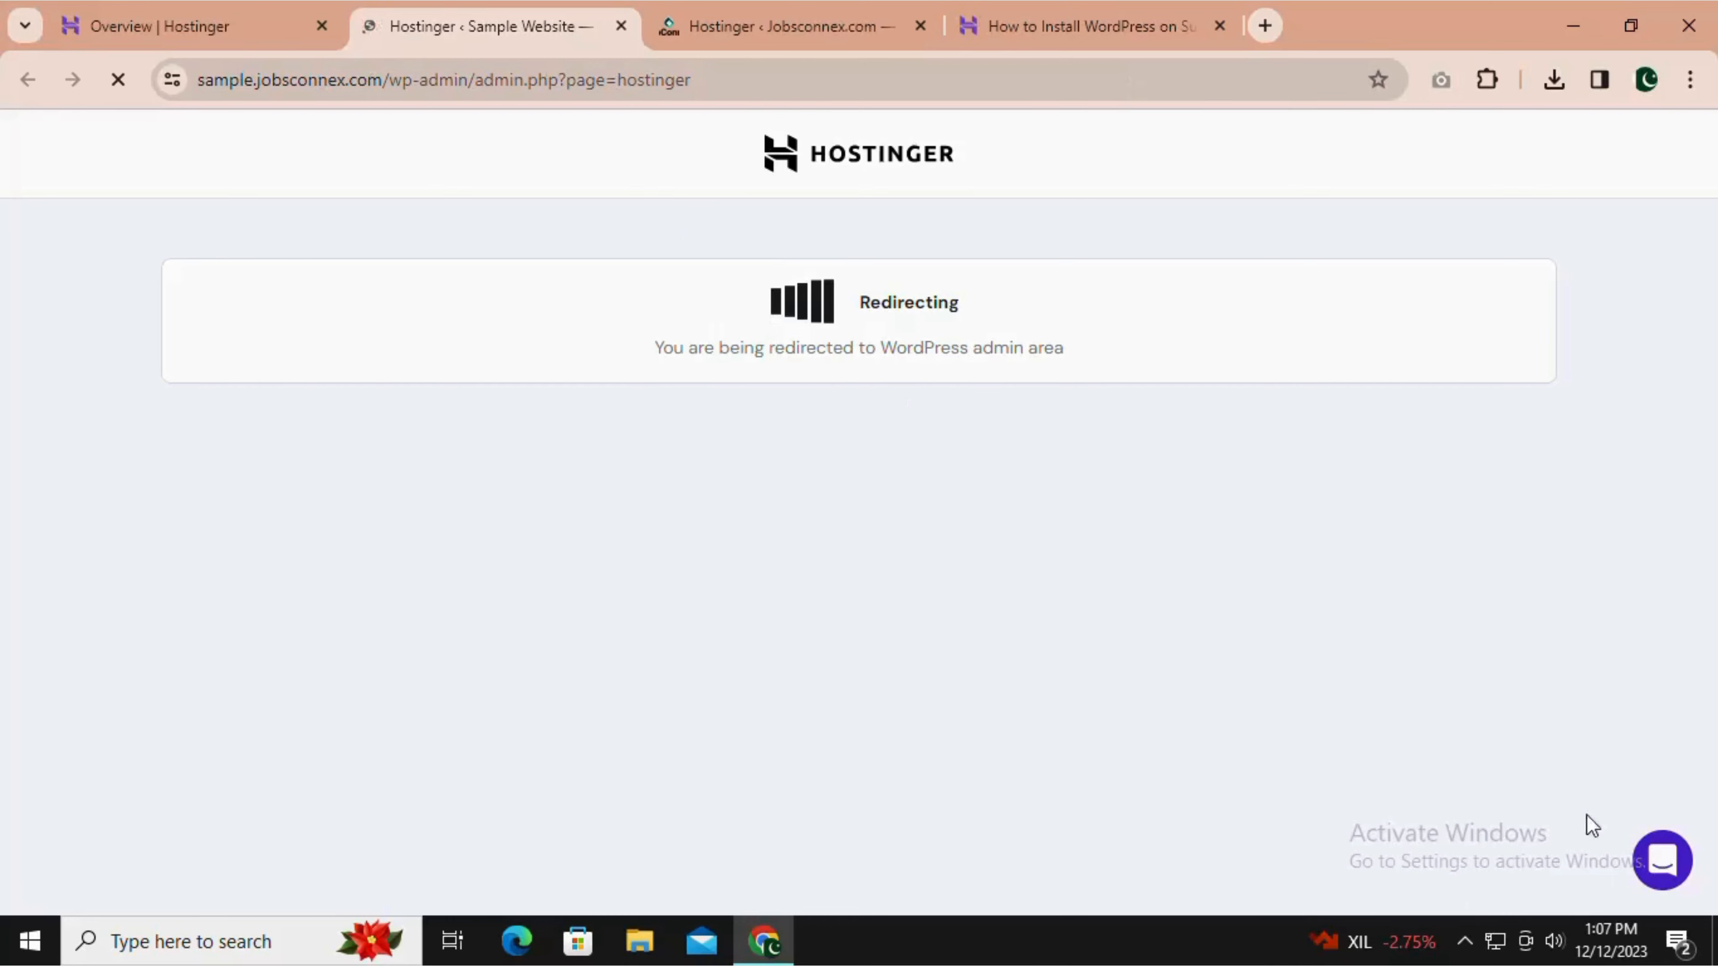
click(1464, 942)
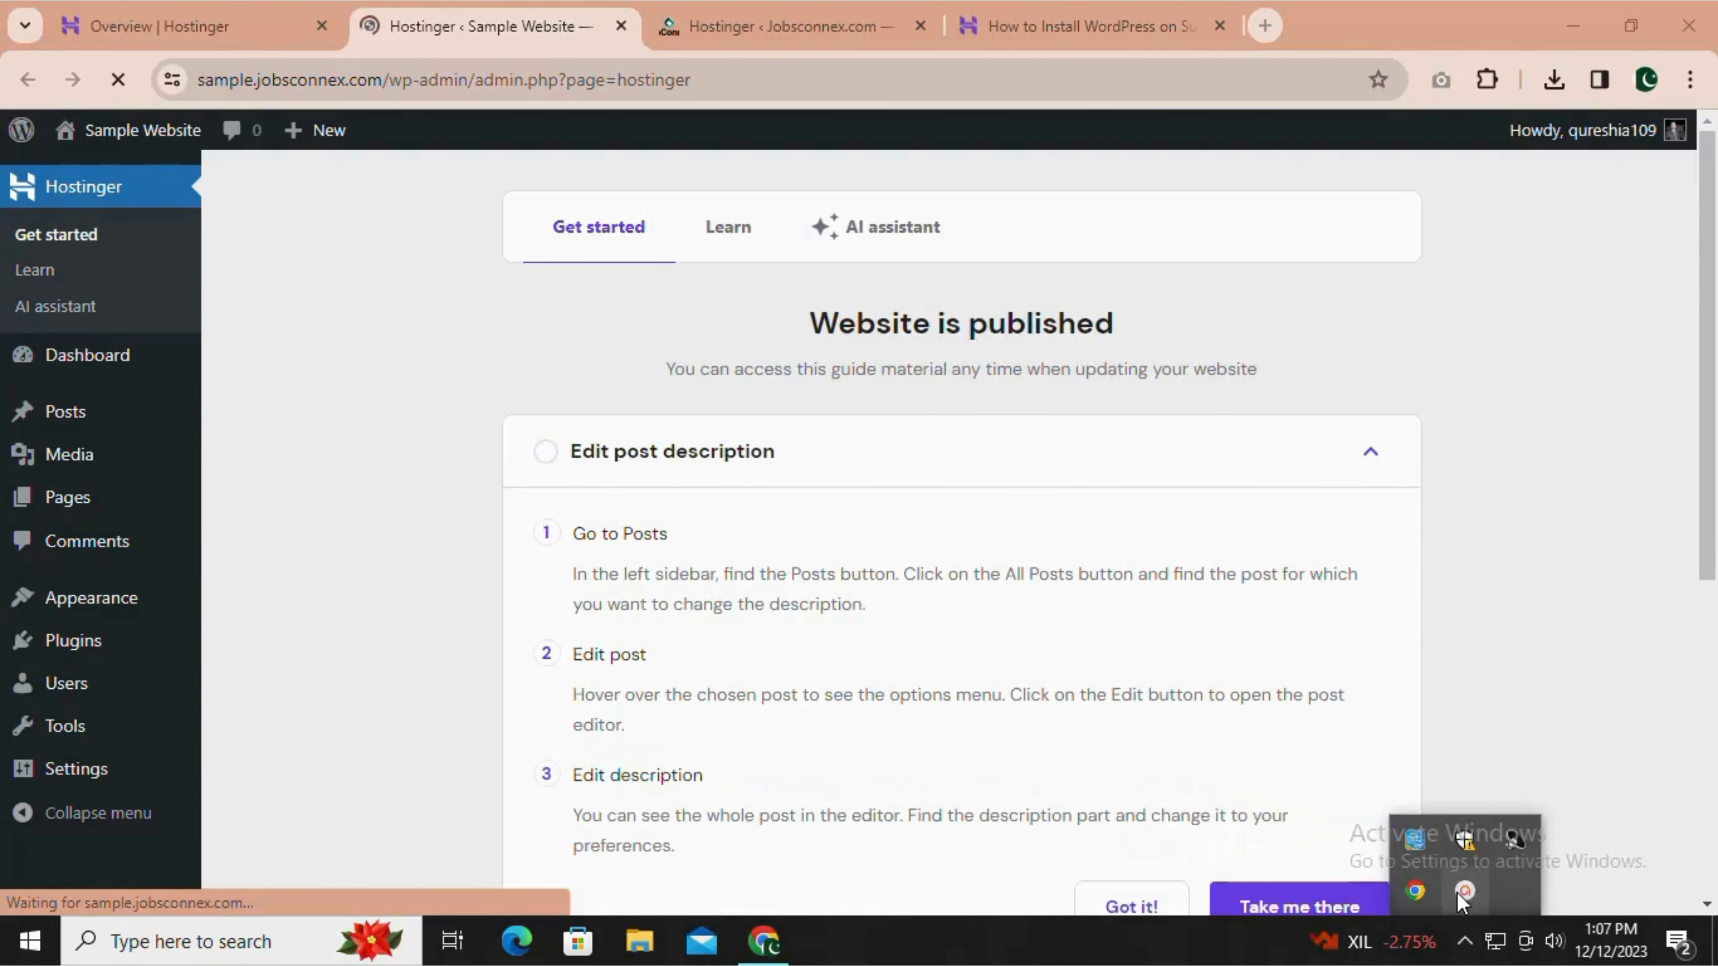
click(1470, 951)
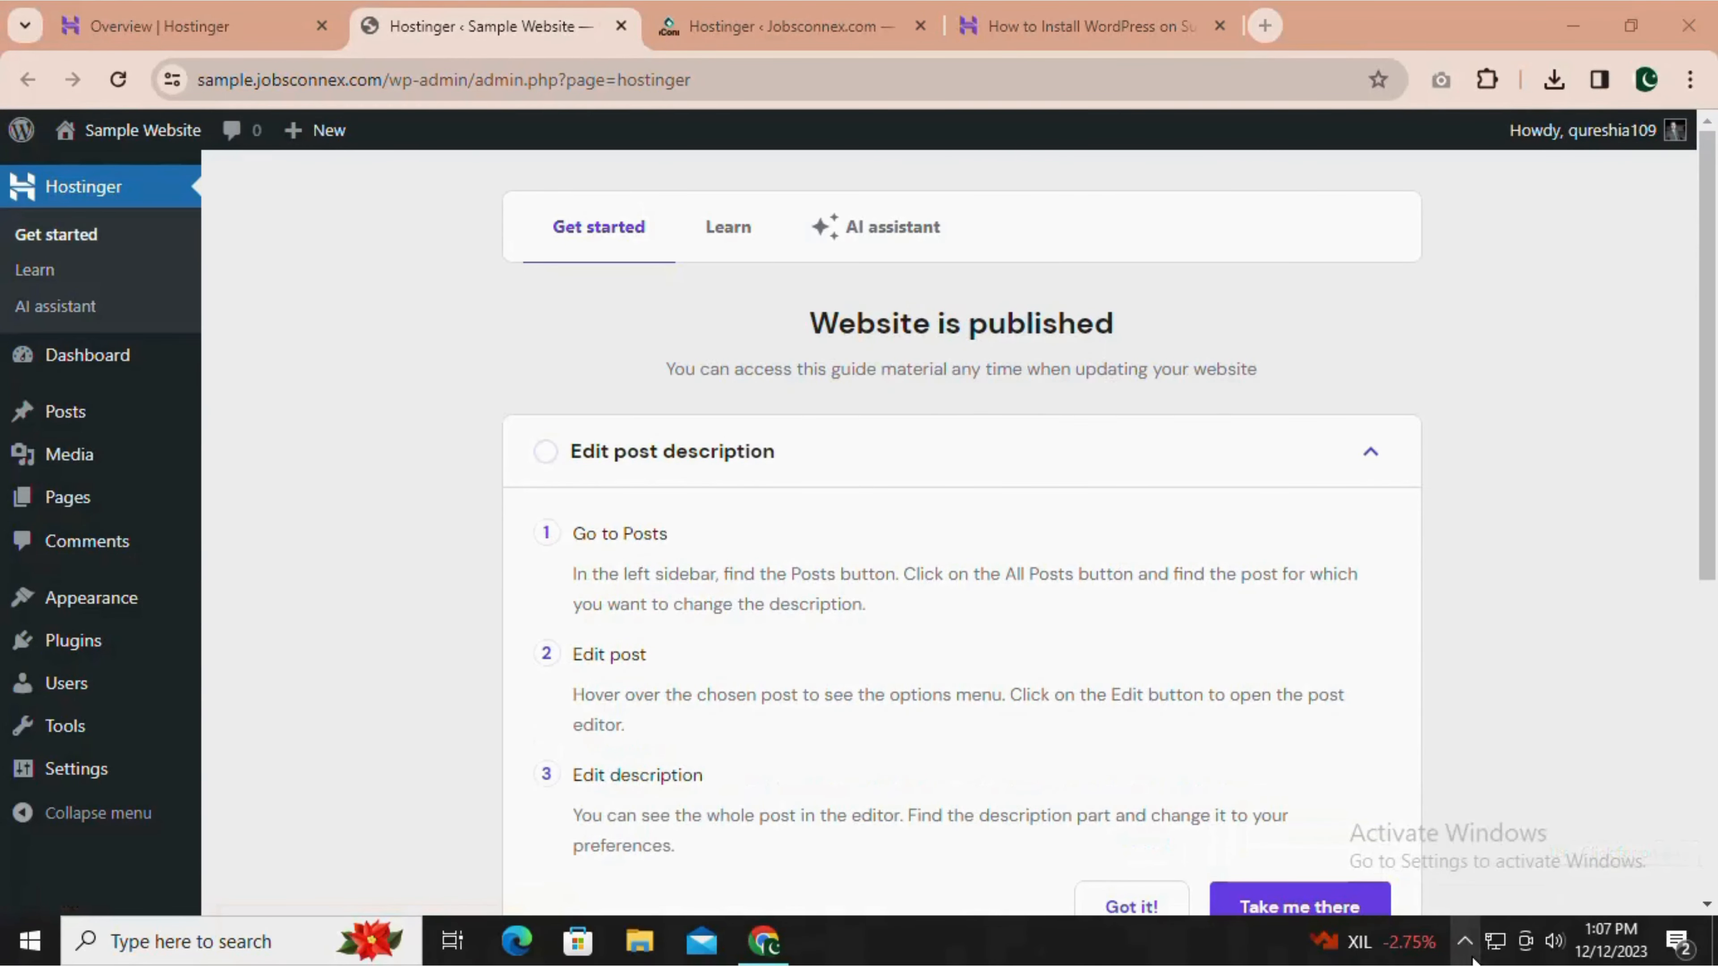
Review the Hostinger getting-started guide, then visit Sample Website and look through its default homepage.
scroll(972, 618, down, 8)
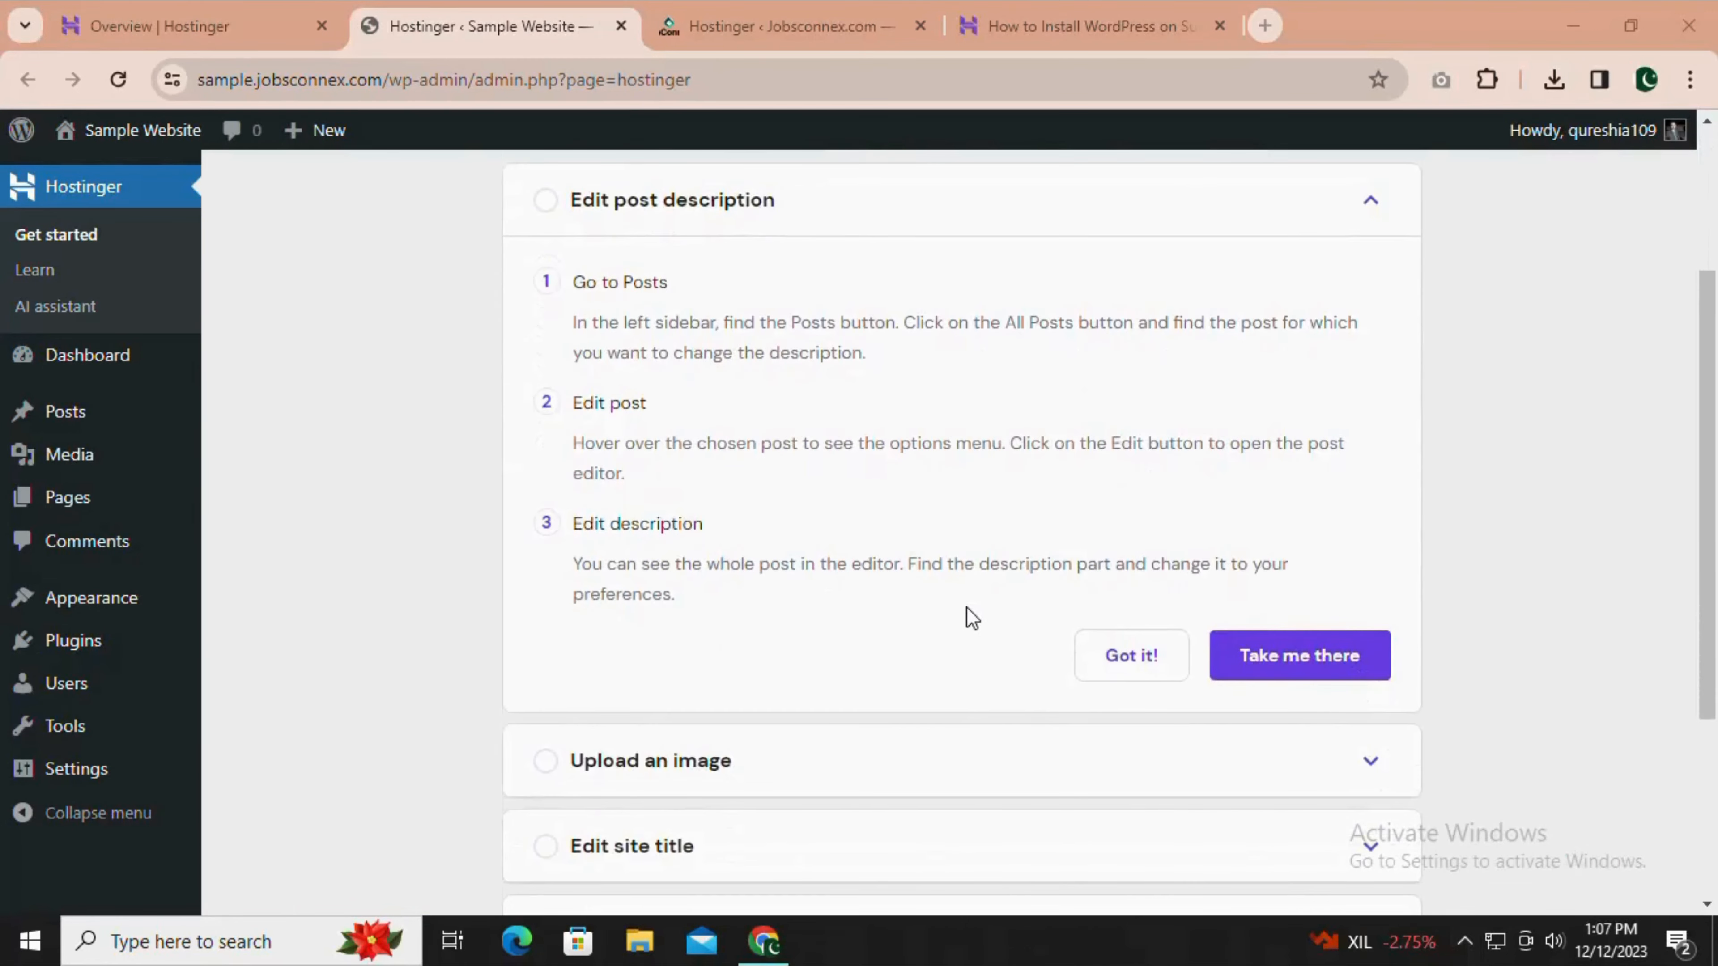
scroll(972, 618, up, 8)
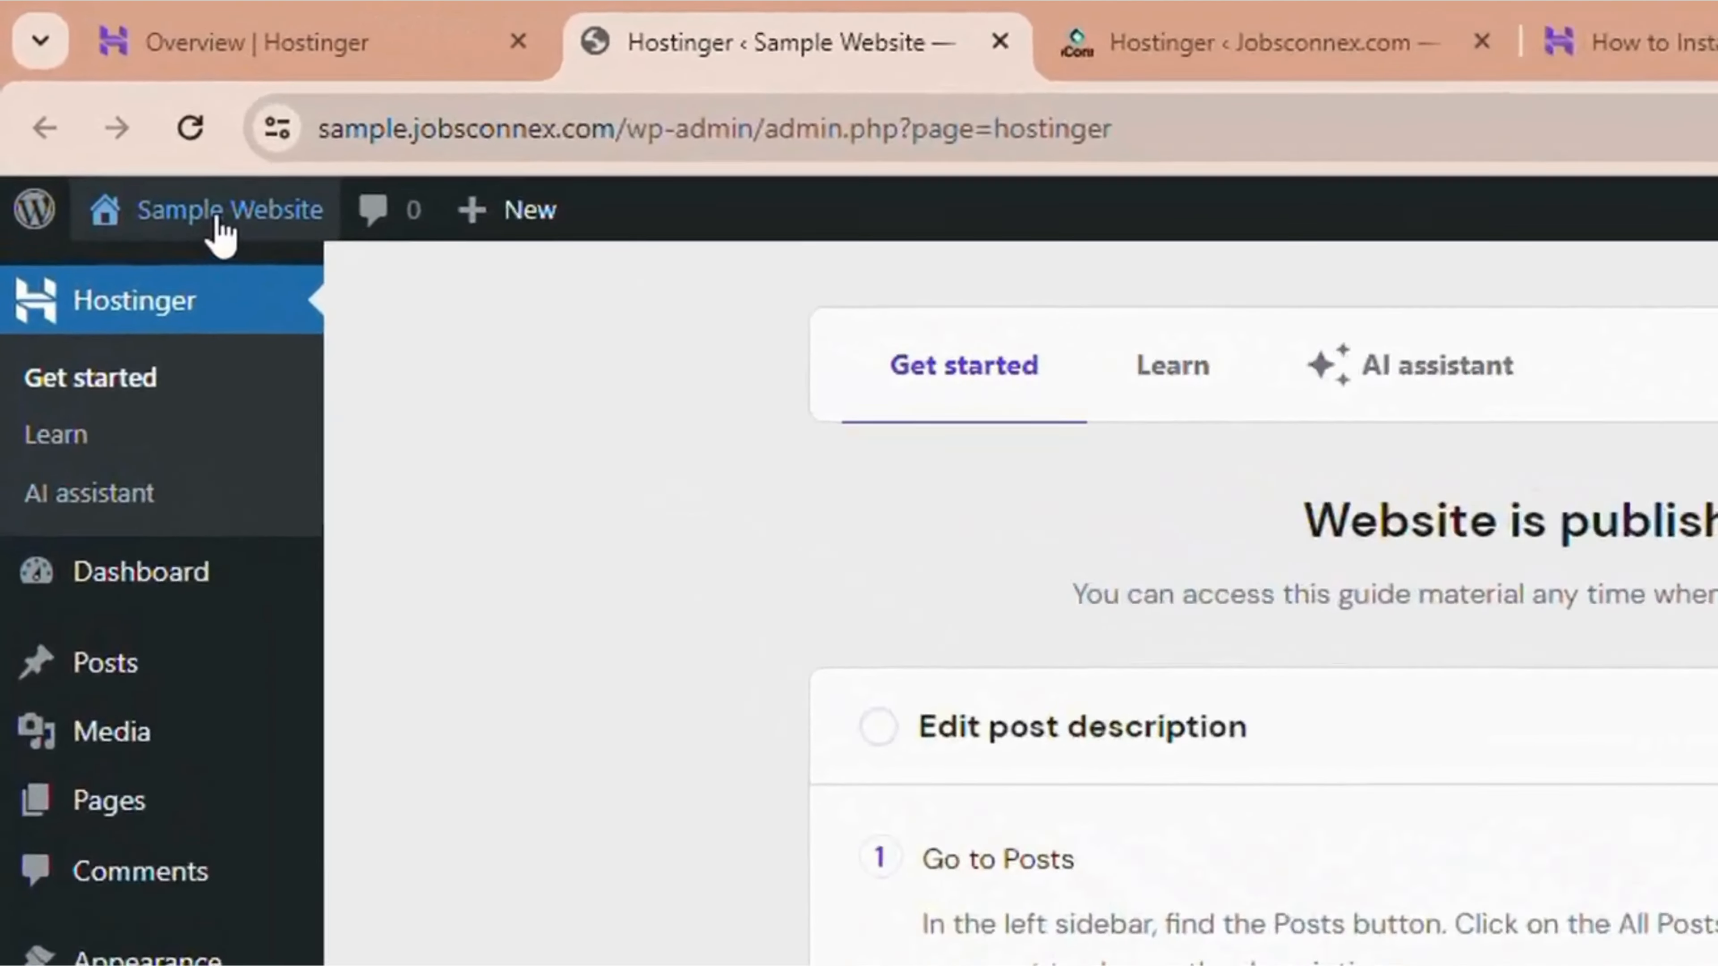
mouse_move(135, 135)
click(180, 373)
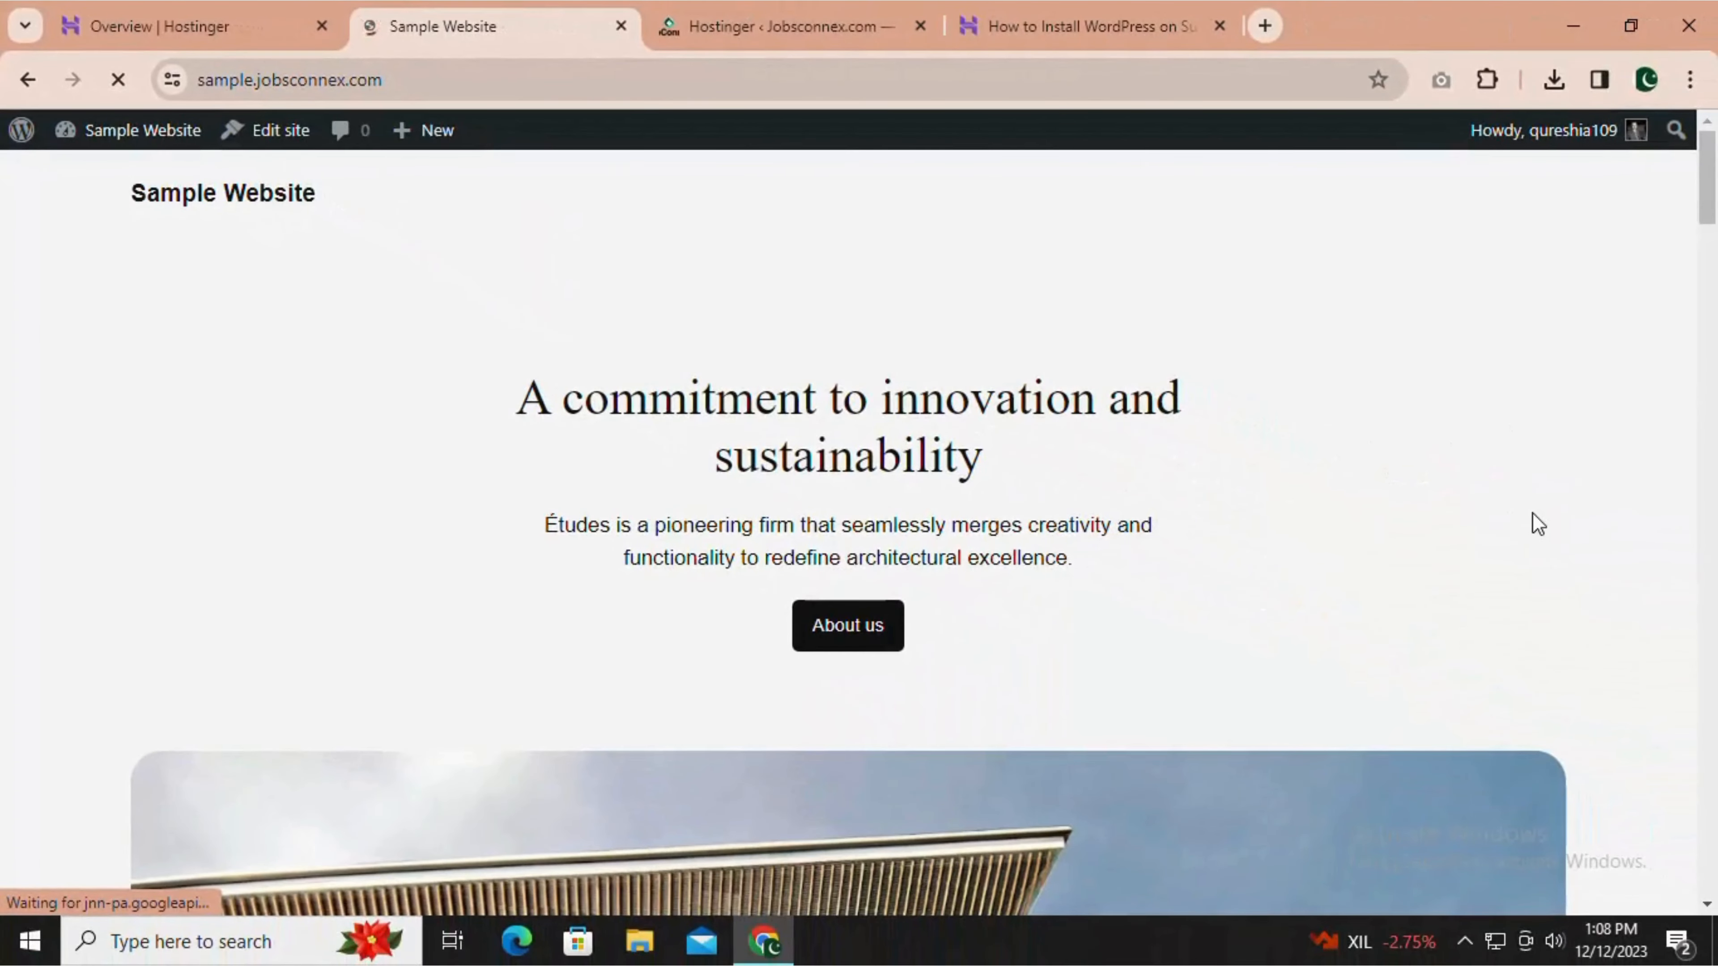
scroll(1539, 525, down, 15)
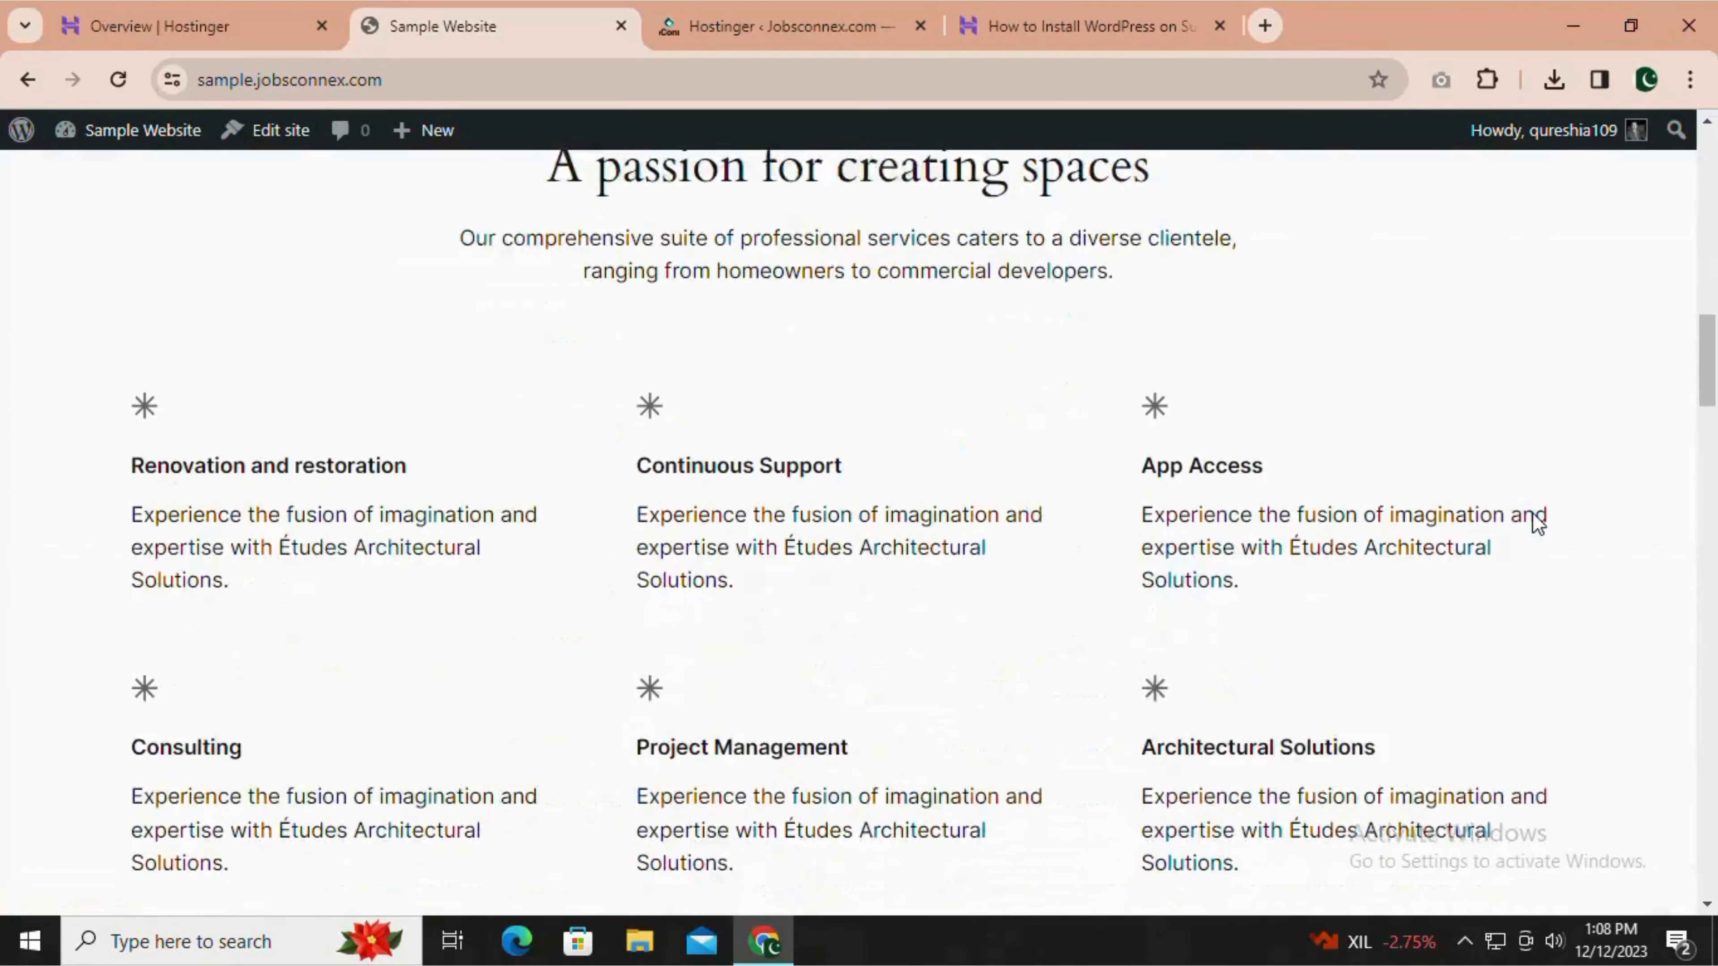
scroll(1536, 523, down, 20)
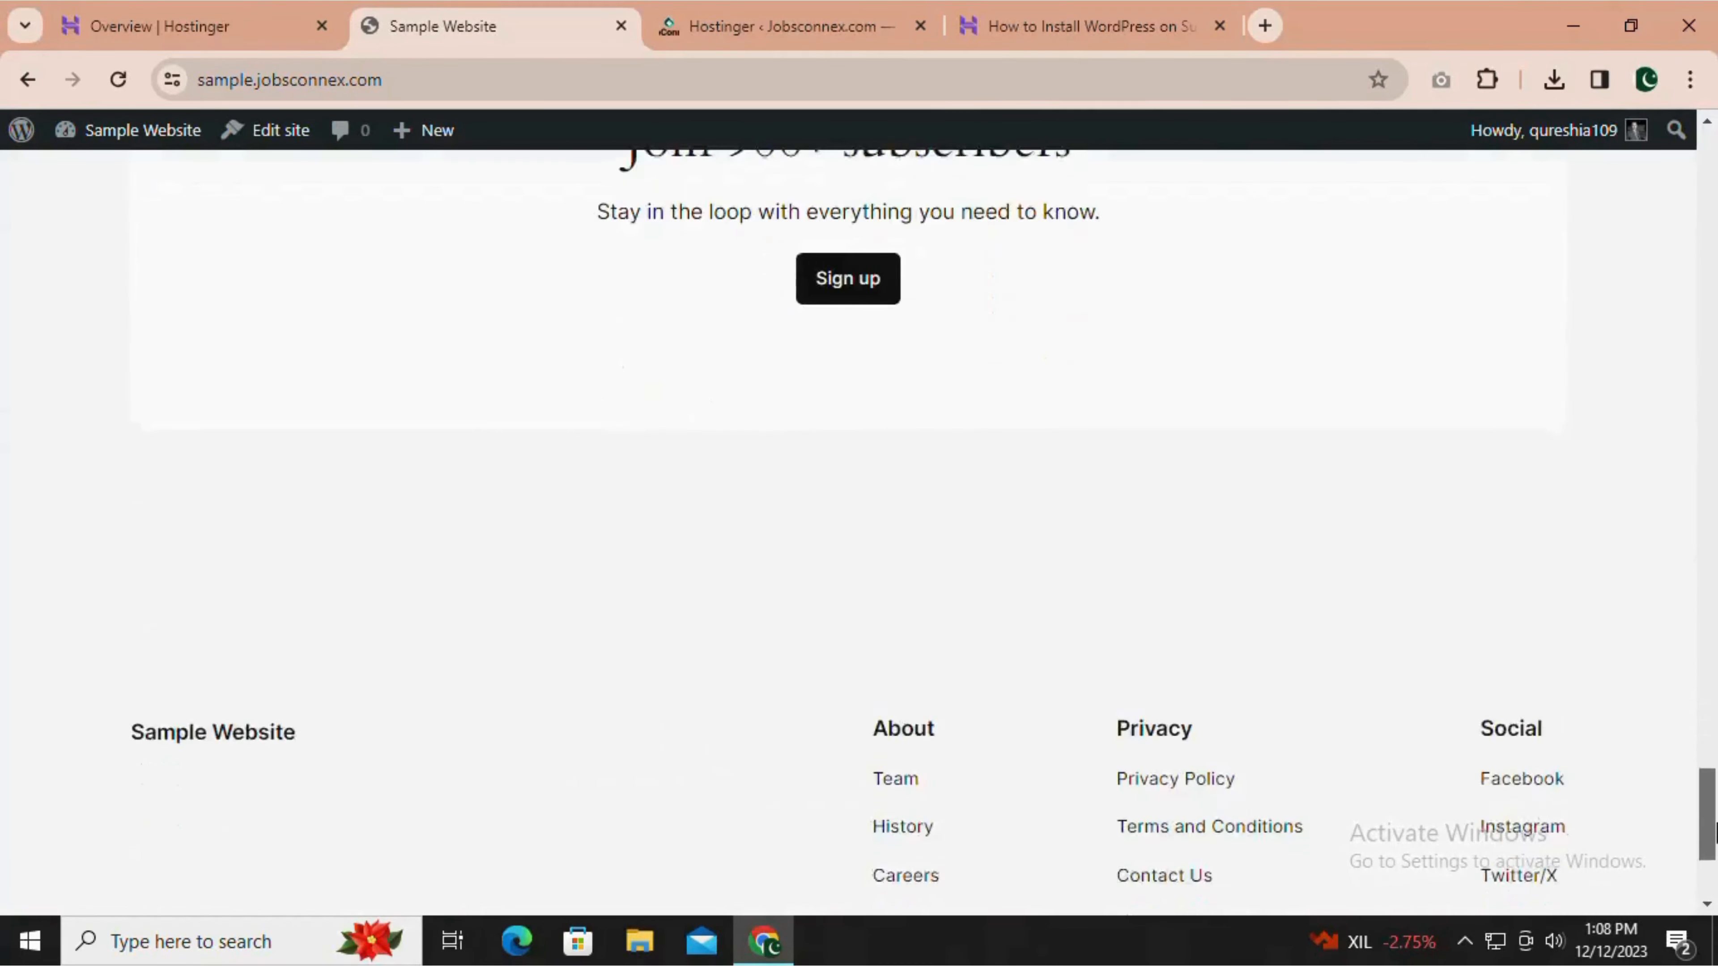
drag(1714, 831, 1715, 163)
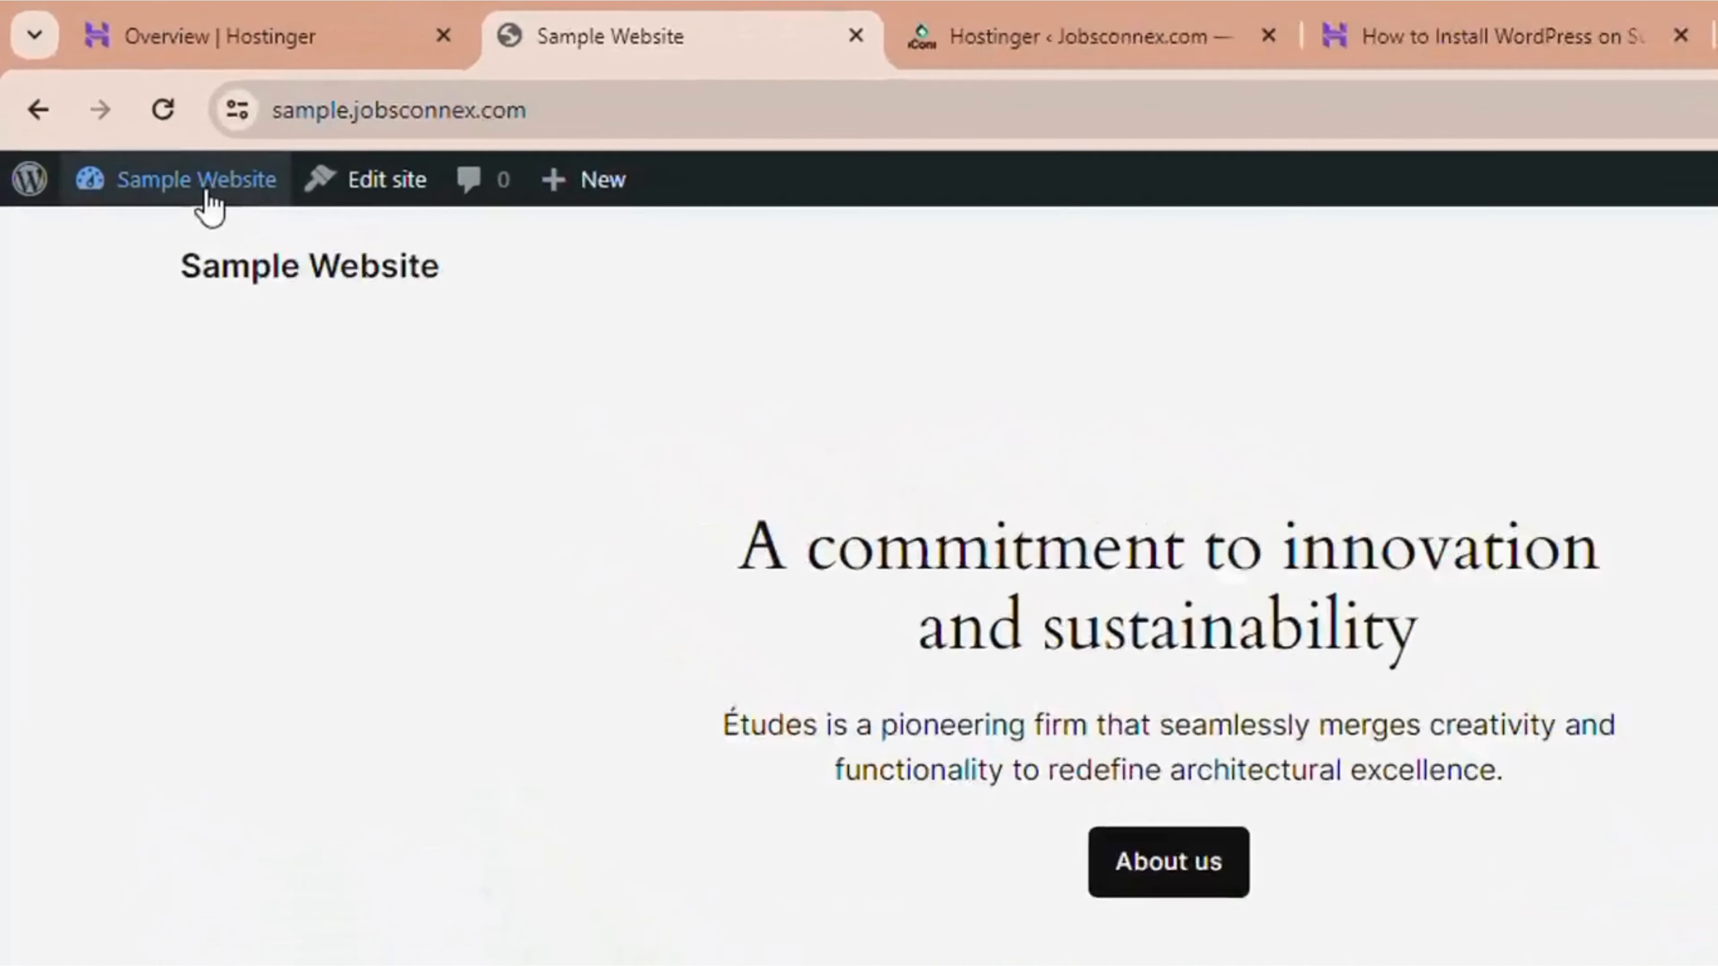
Return to the WordPress dashboard of Sample Website and open its installed themes.
mouse_move(149, 141)
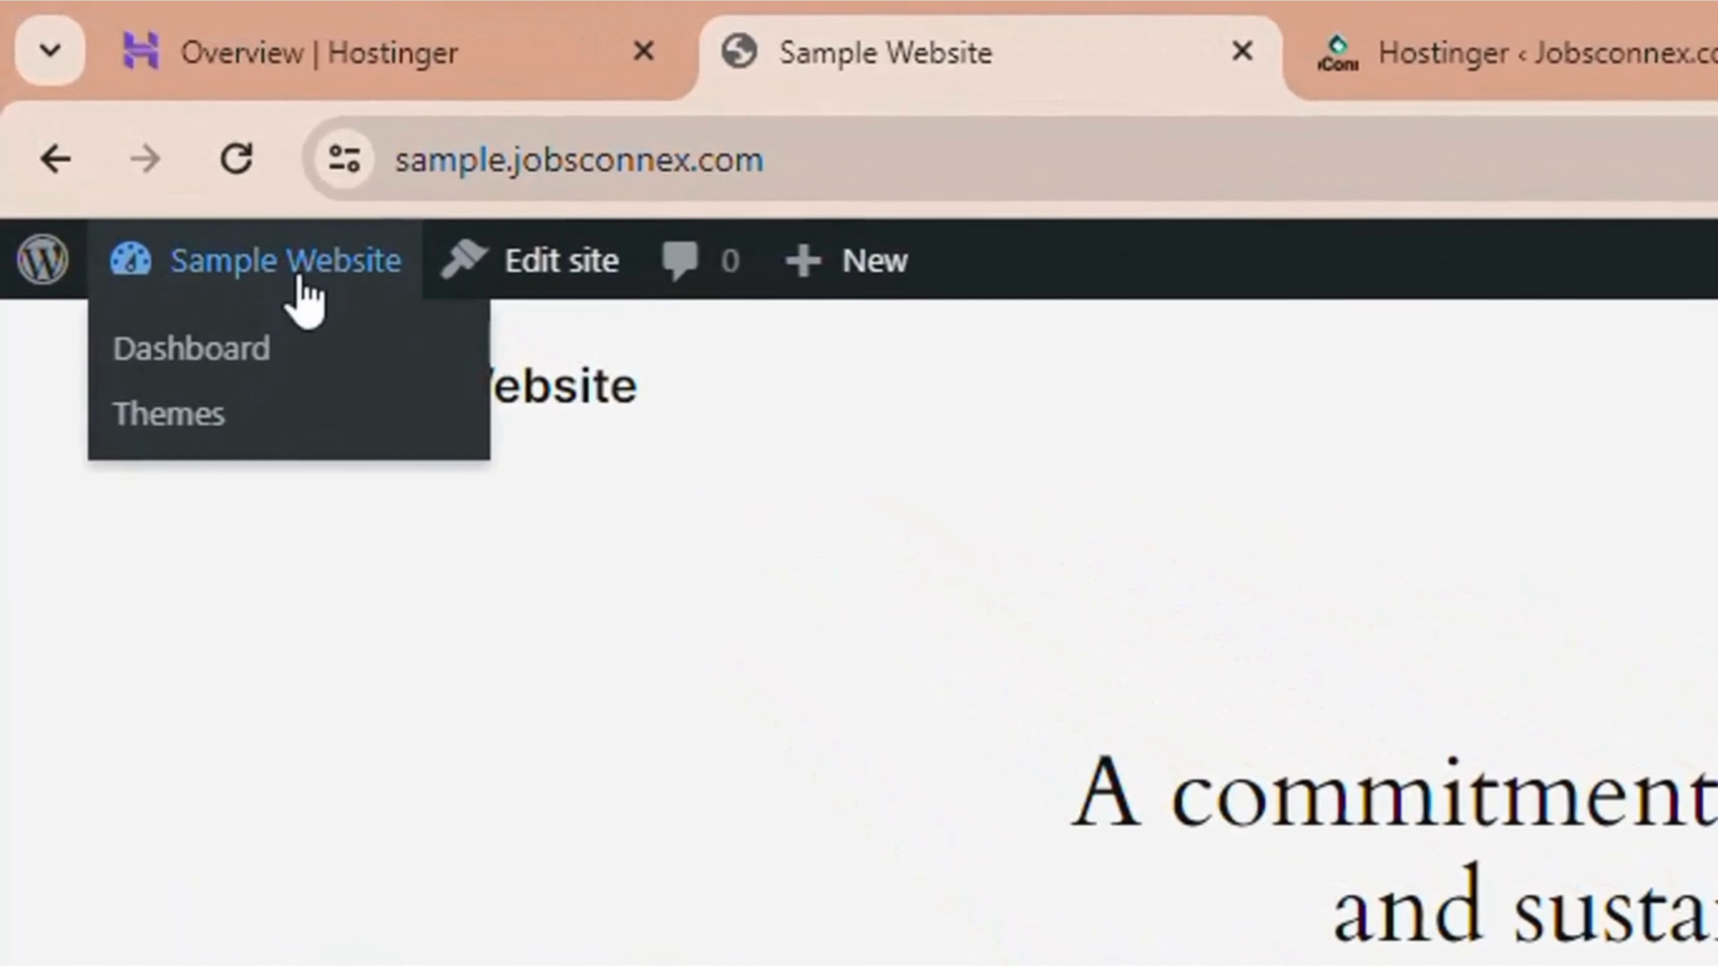
click(165, 373)
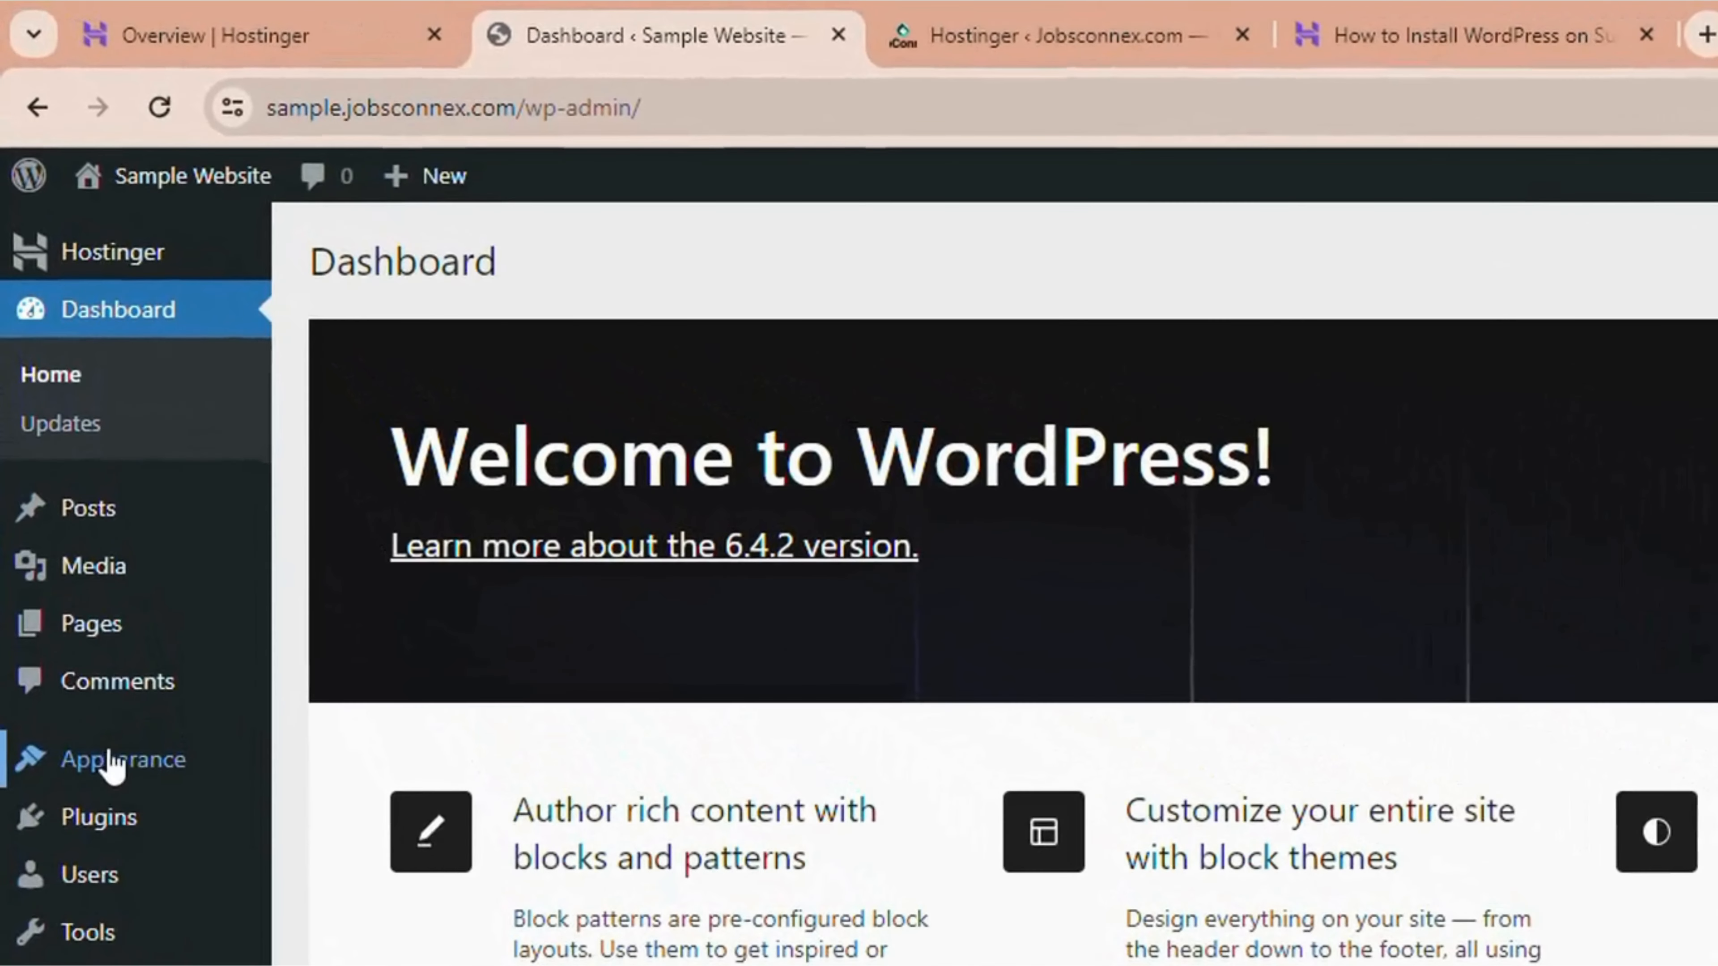
mouse_move(77, 575)
click(318, 769)
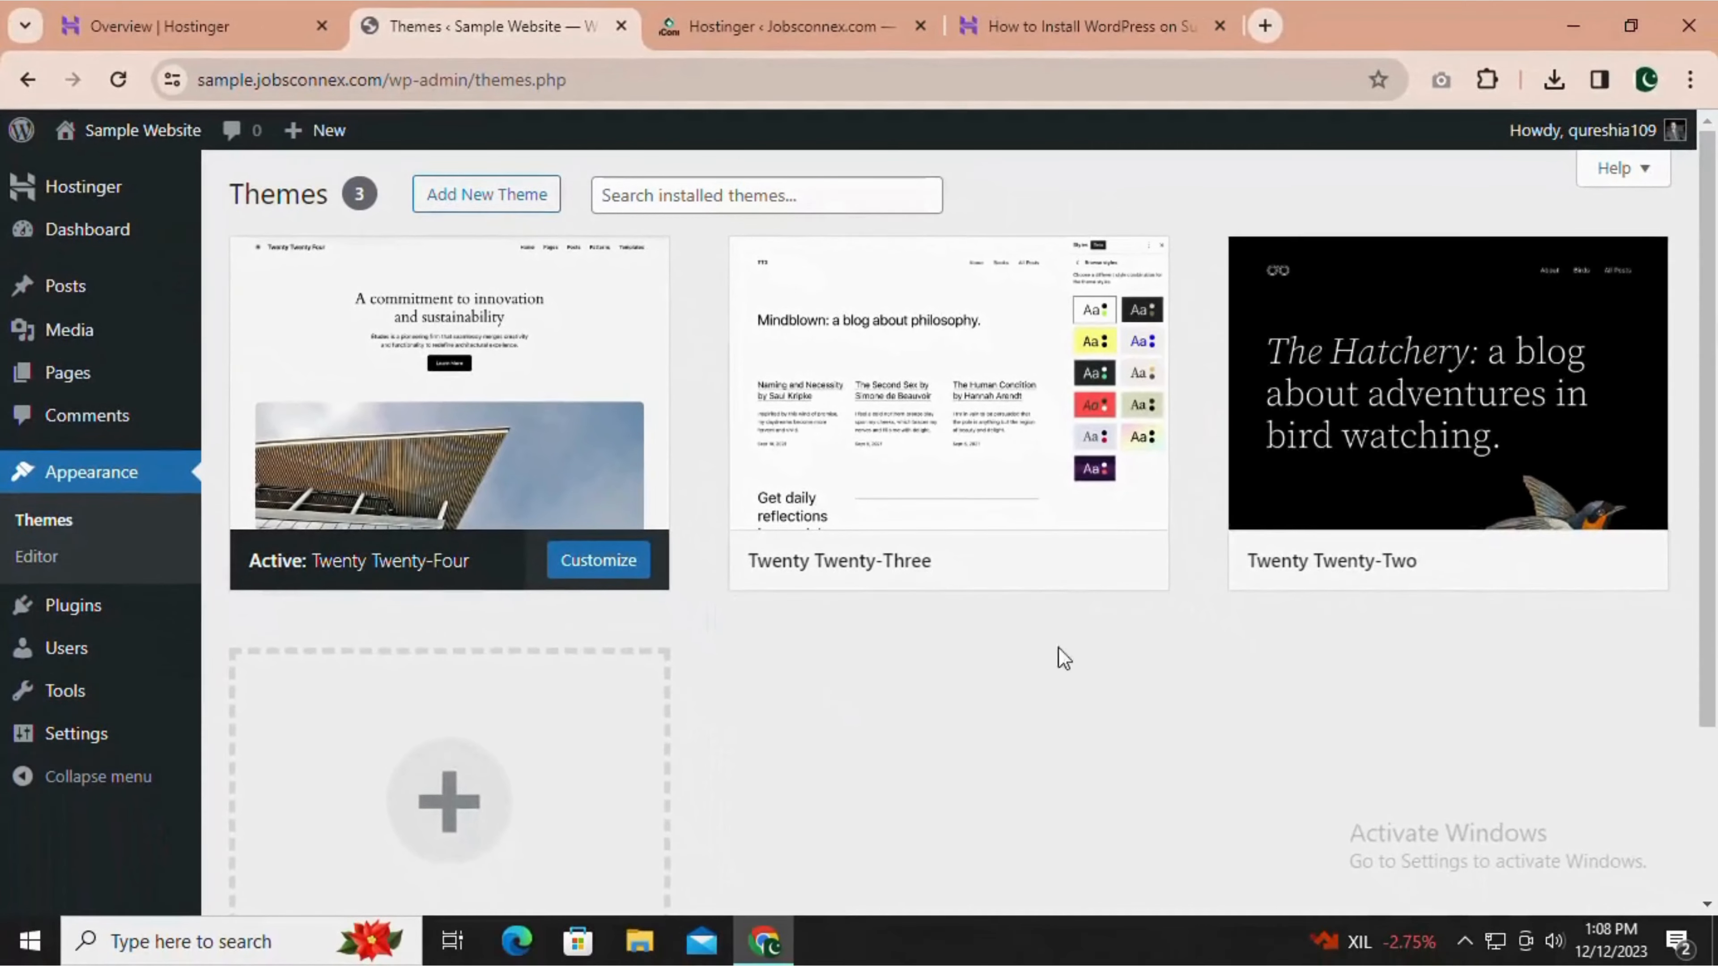
scroll(779, 663, down, 5)
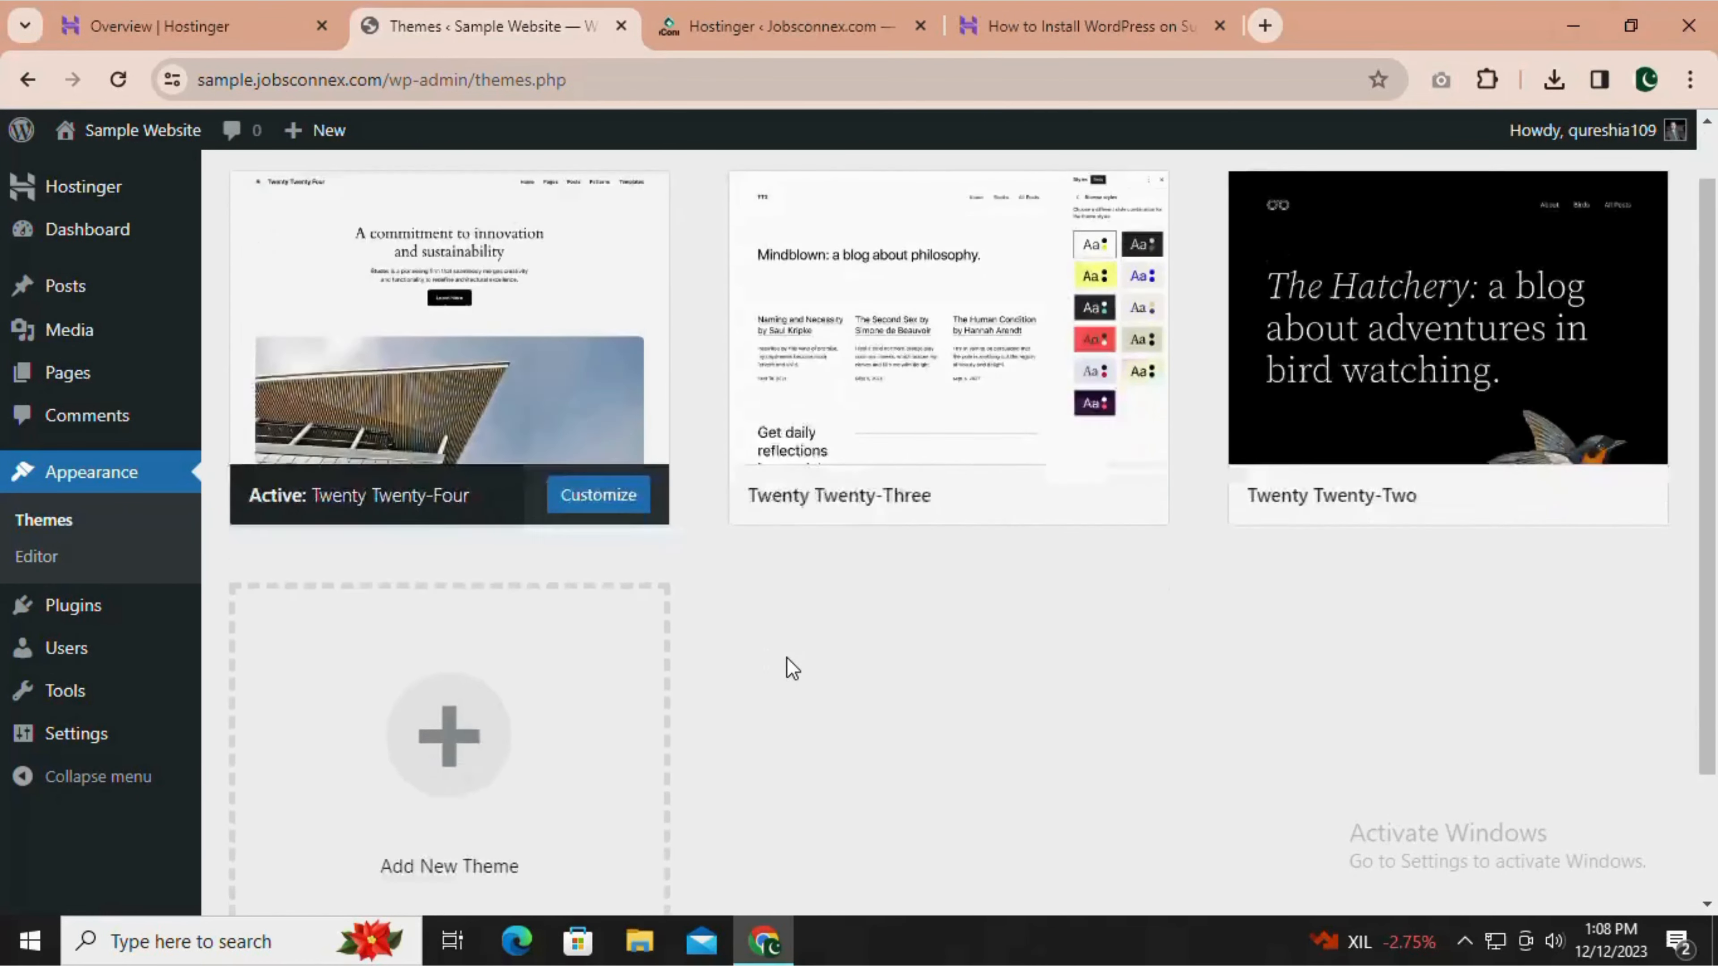
scroll(778, 667, up, 5)
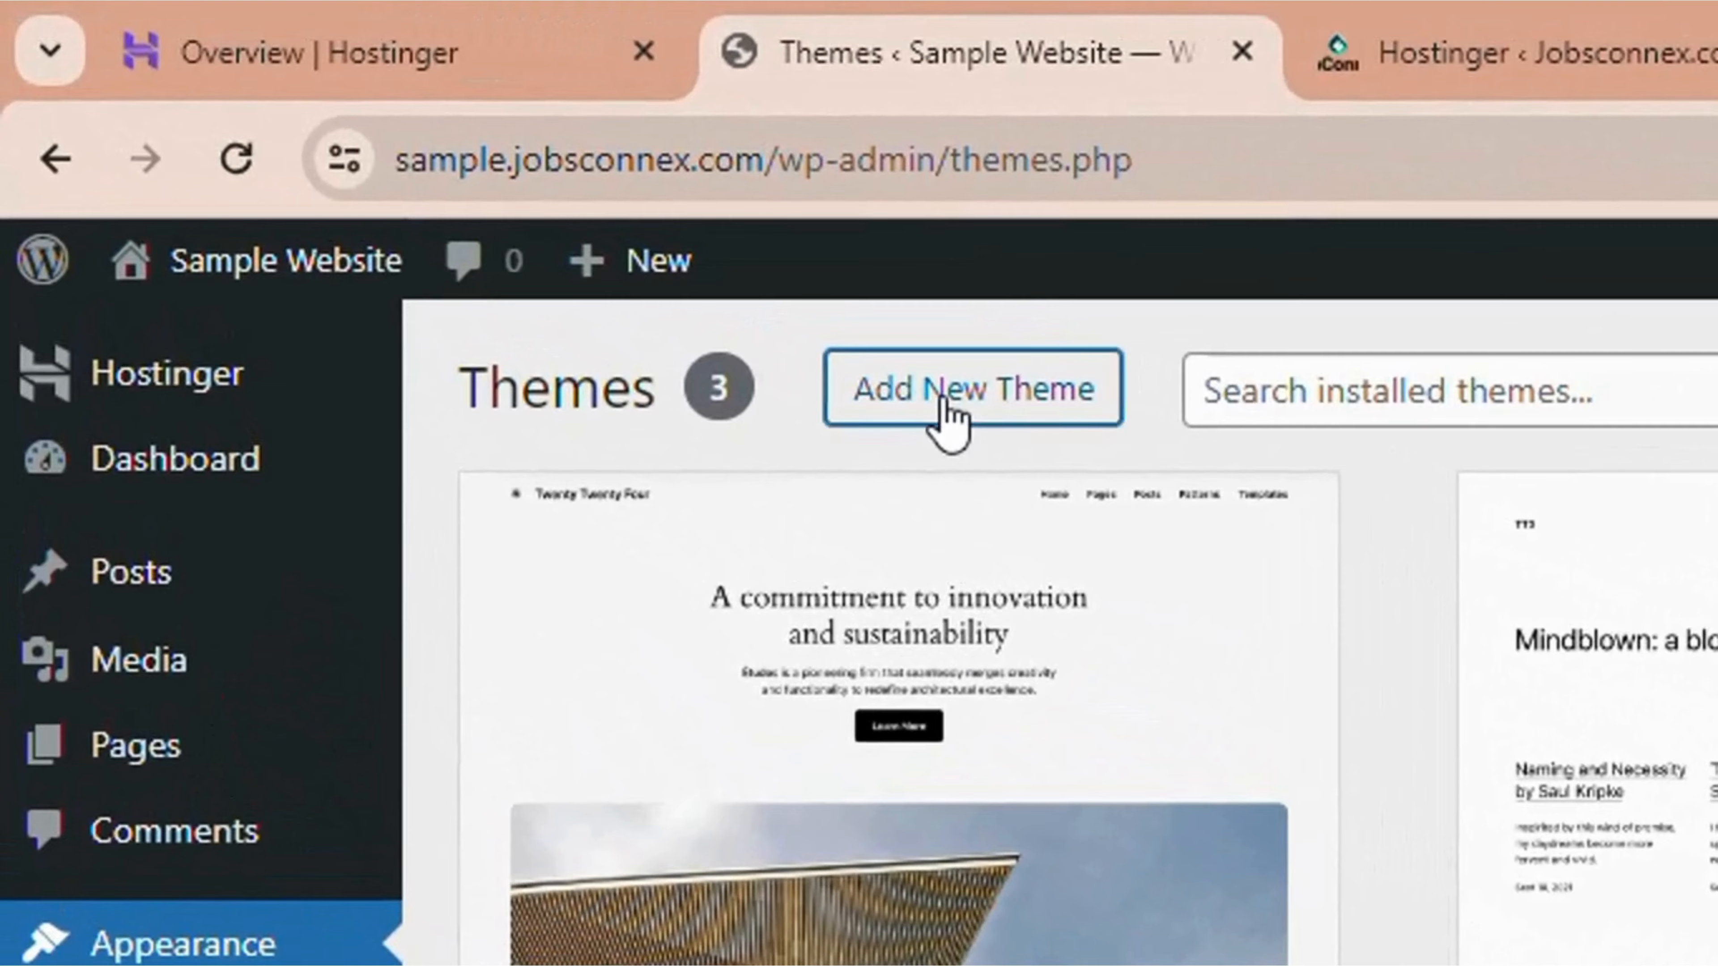
Search the theme directory for "blocksy", then install and activate the Blocksy theme.
click(472, 199)
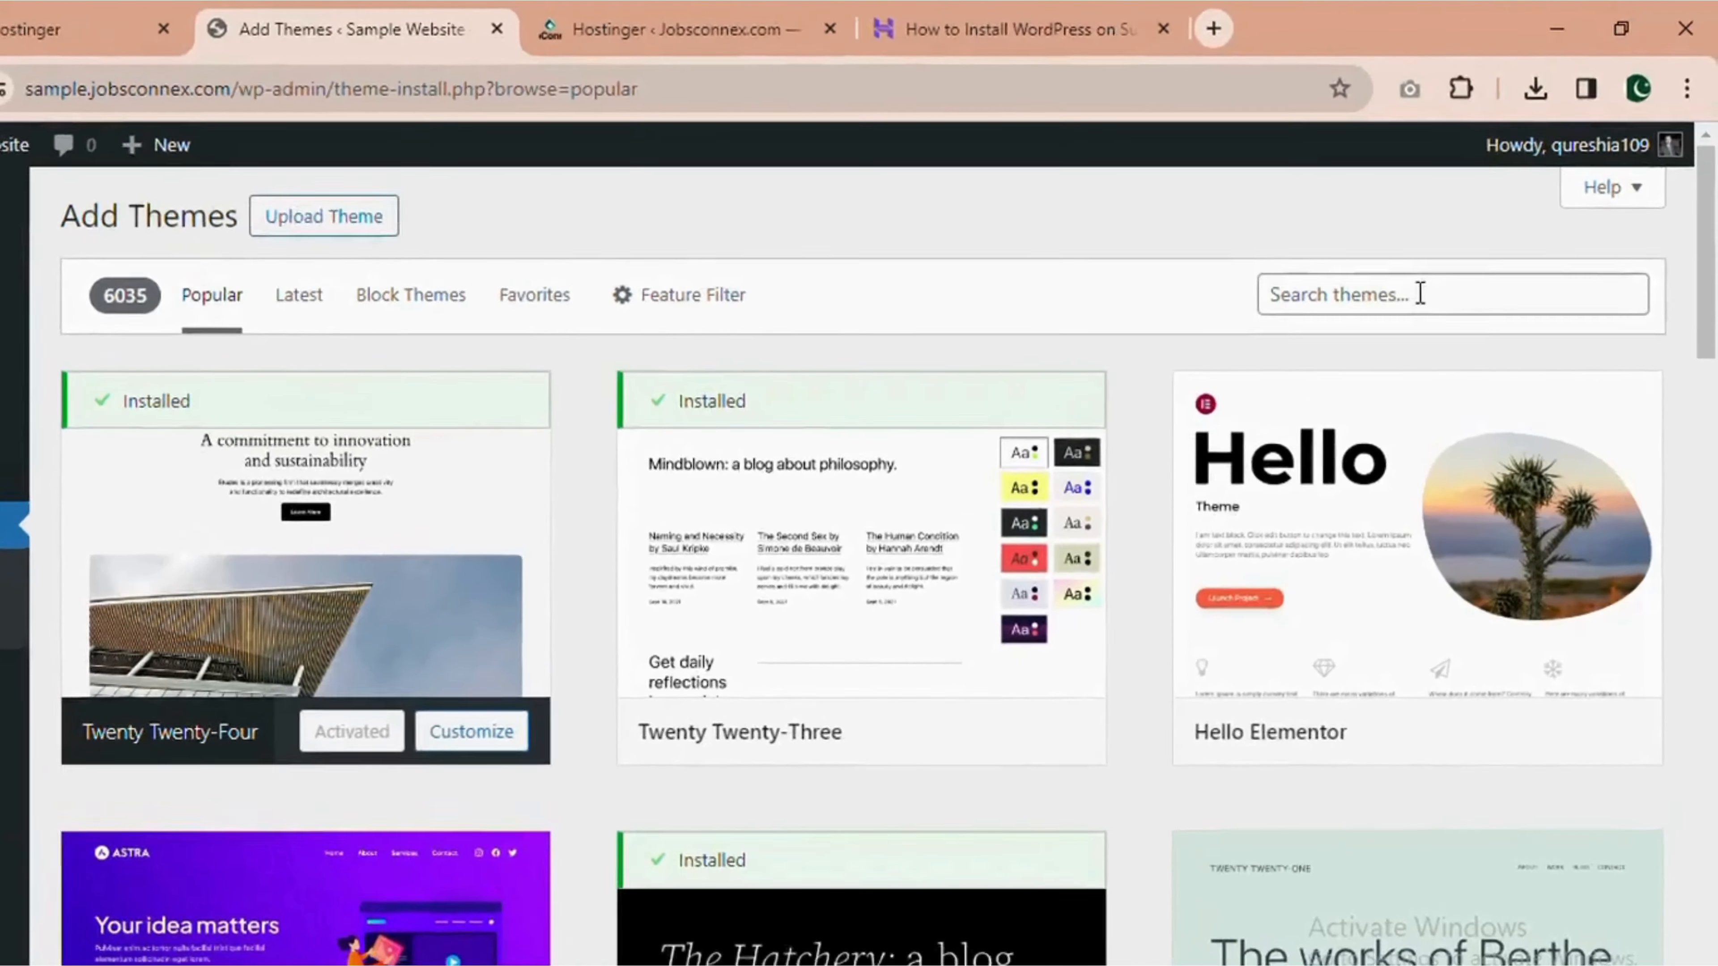
click(1450, 264)
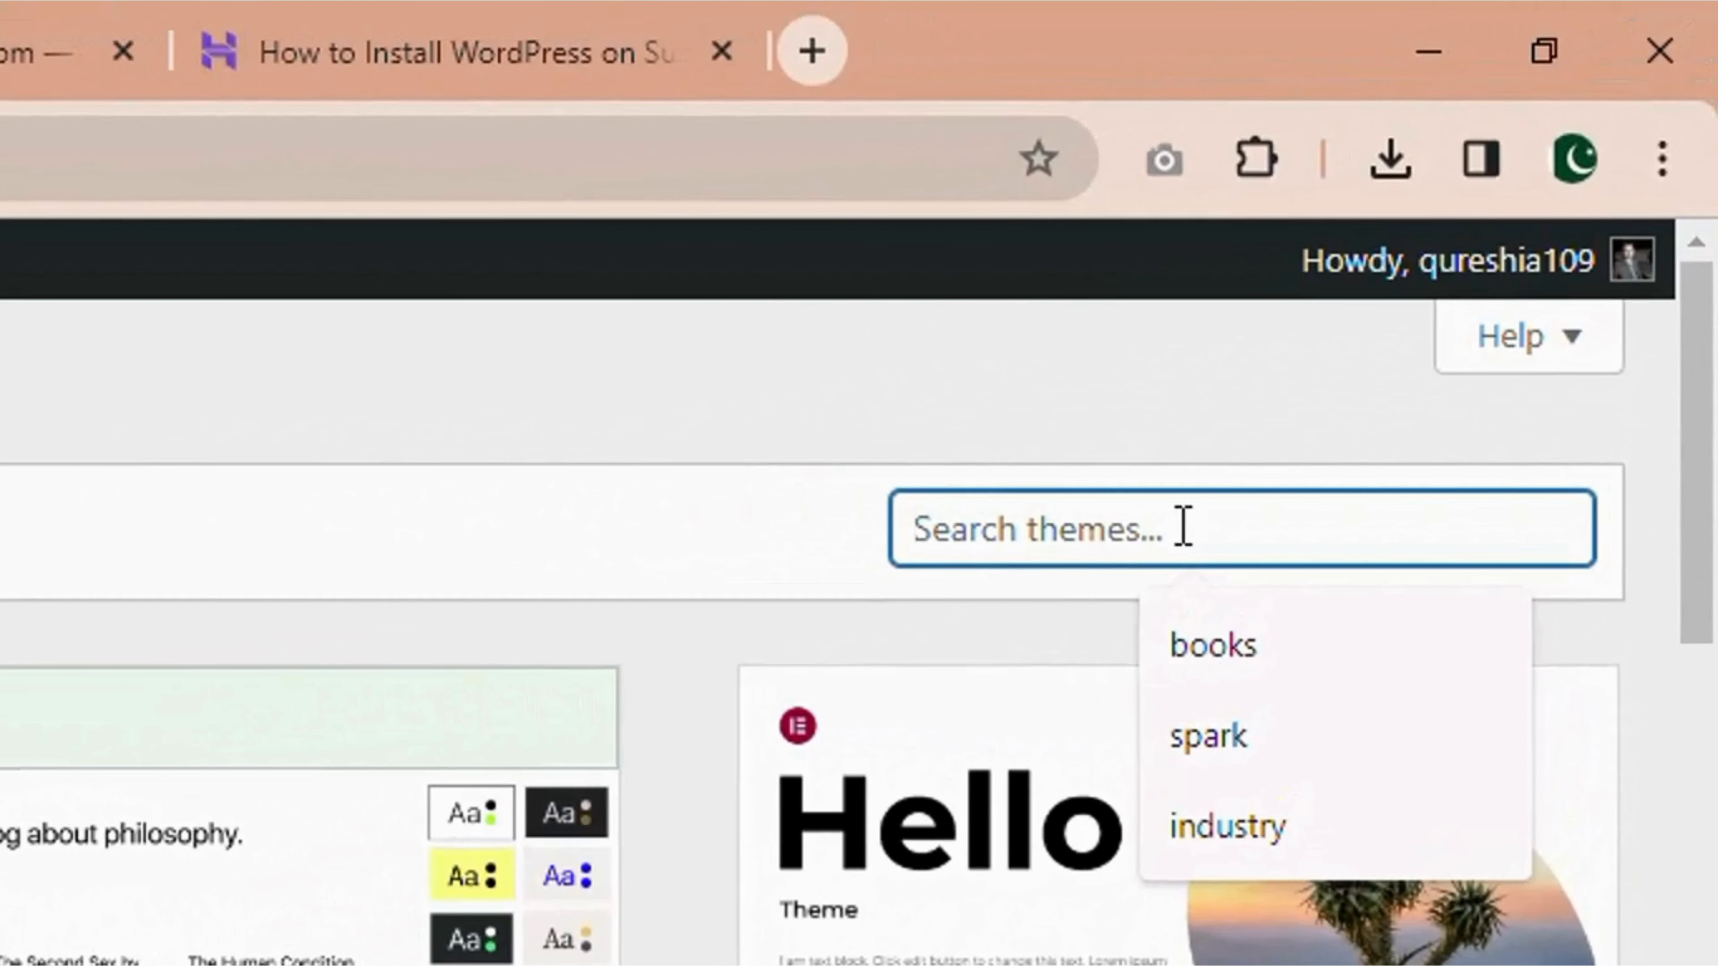
text(blocksy)
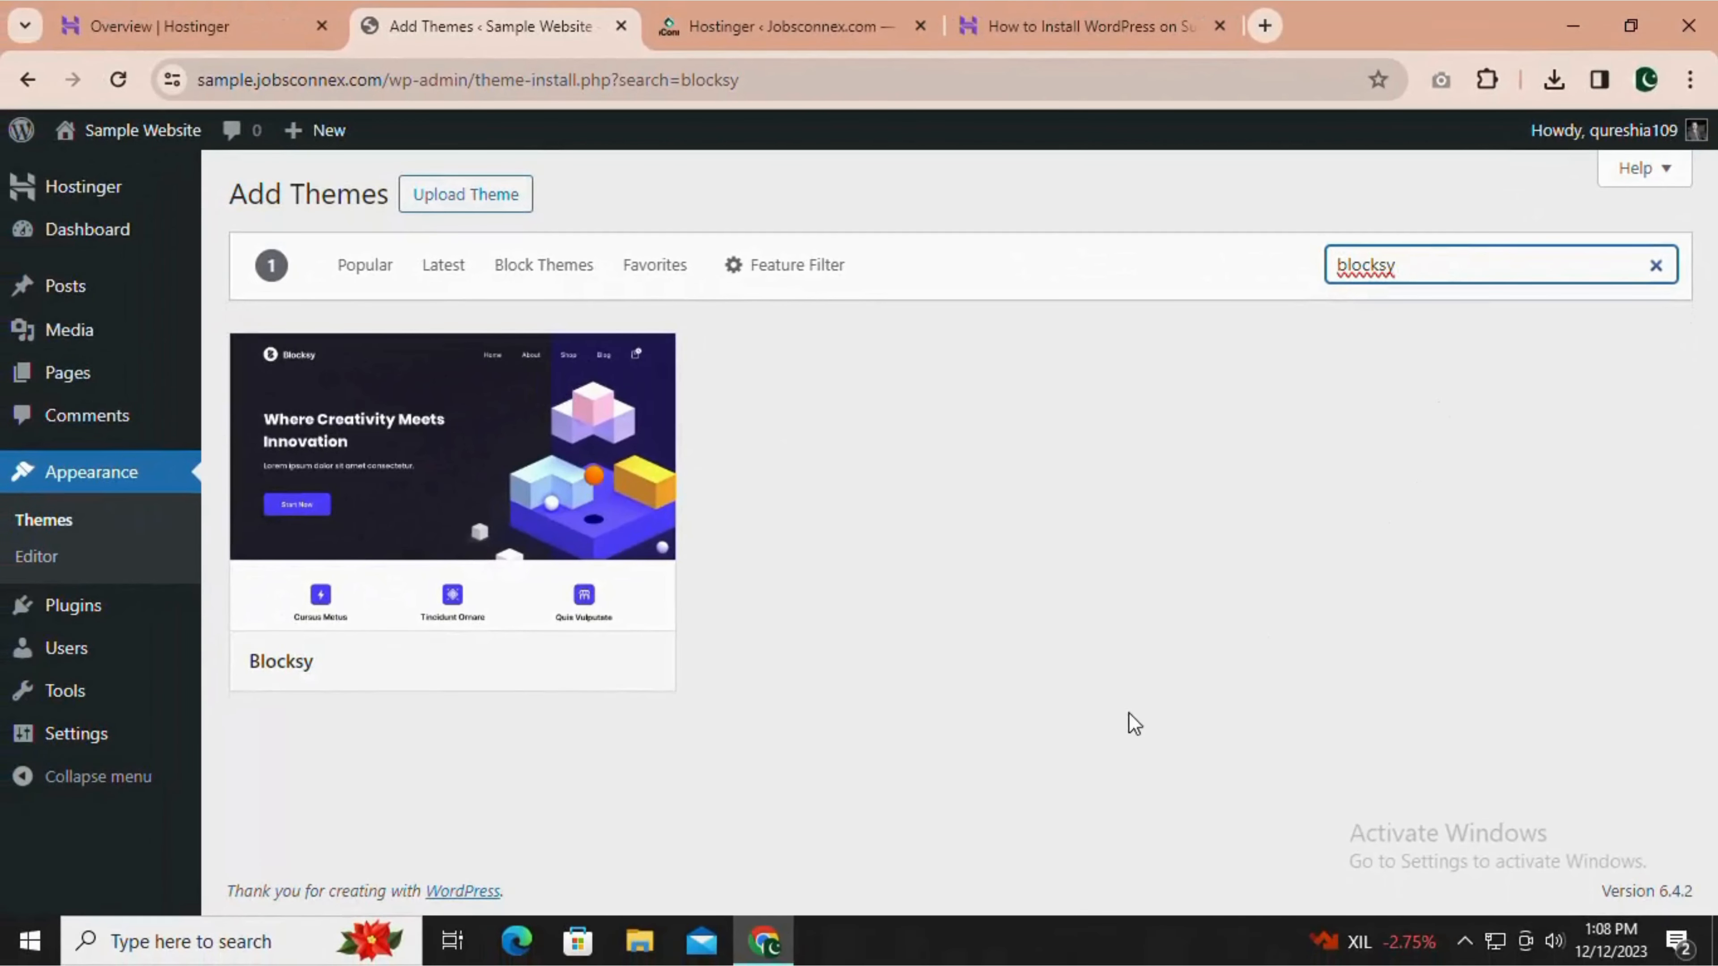
mouse_move(468, 509)
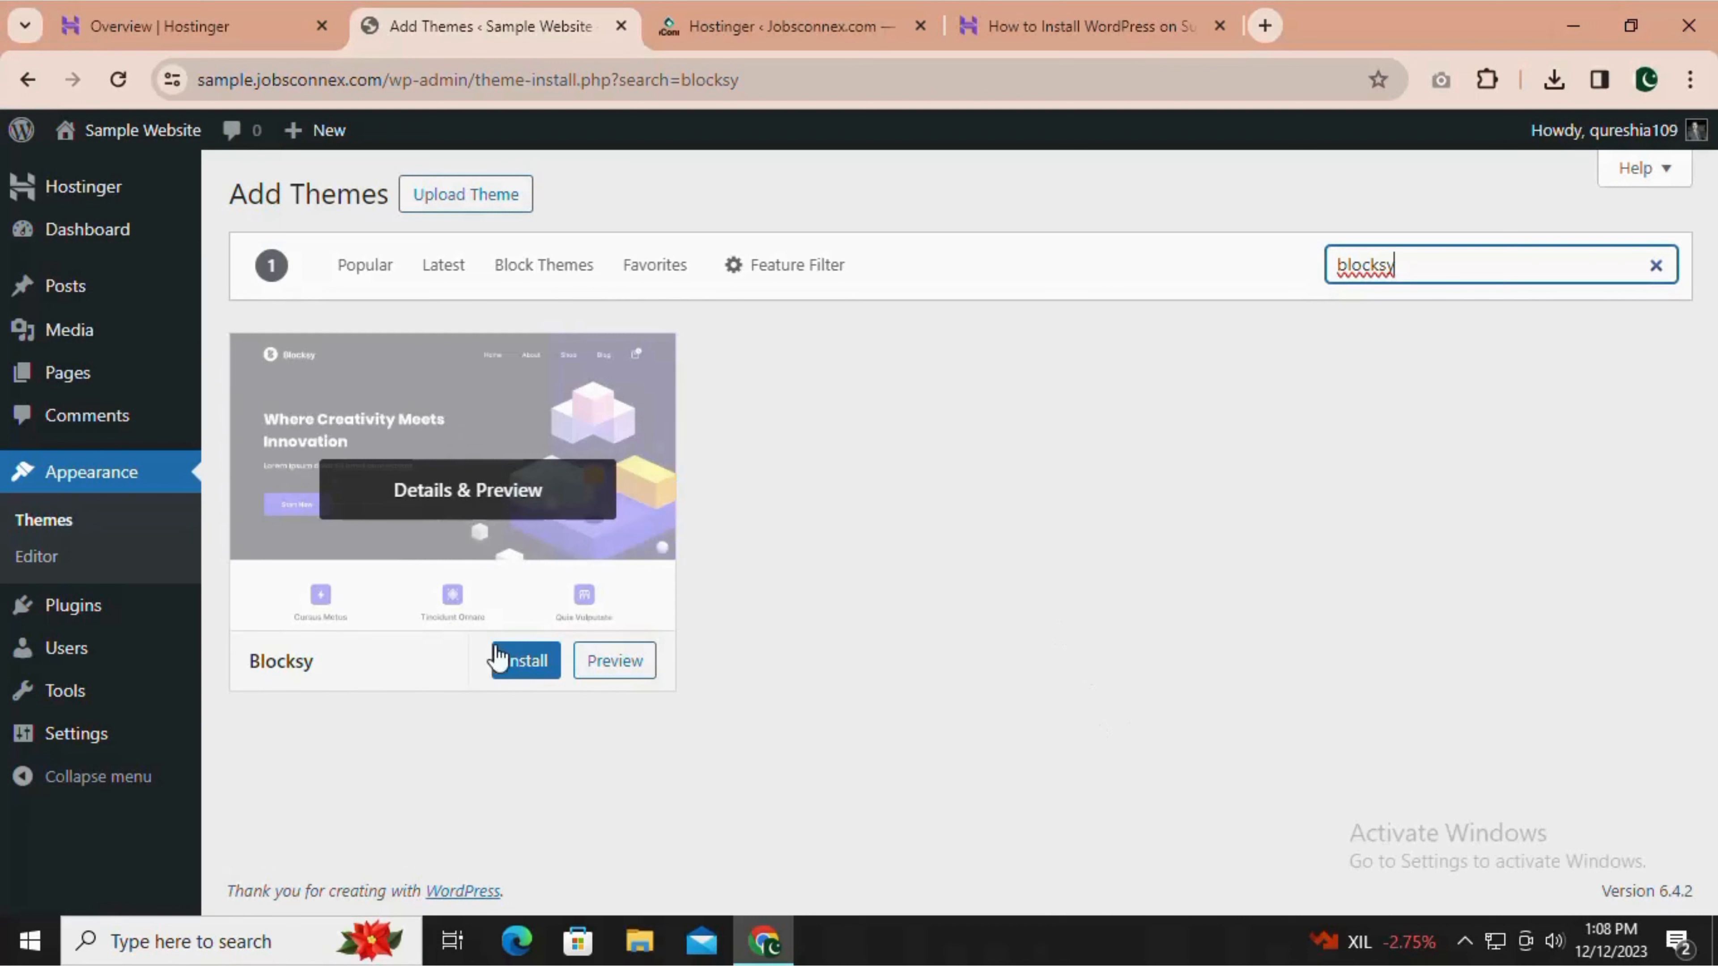
click(527, 662)
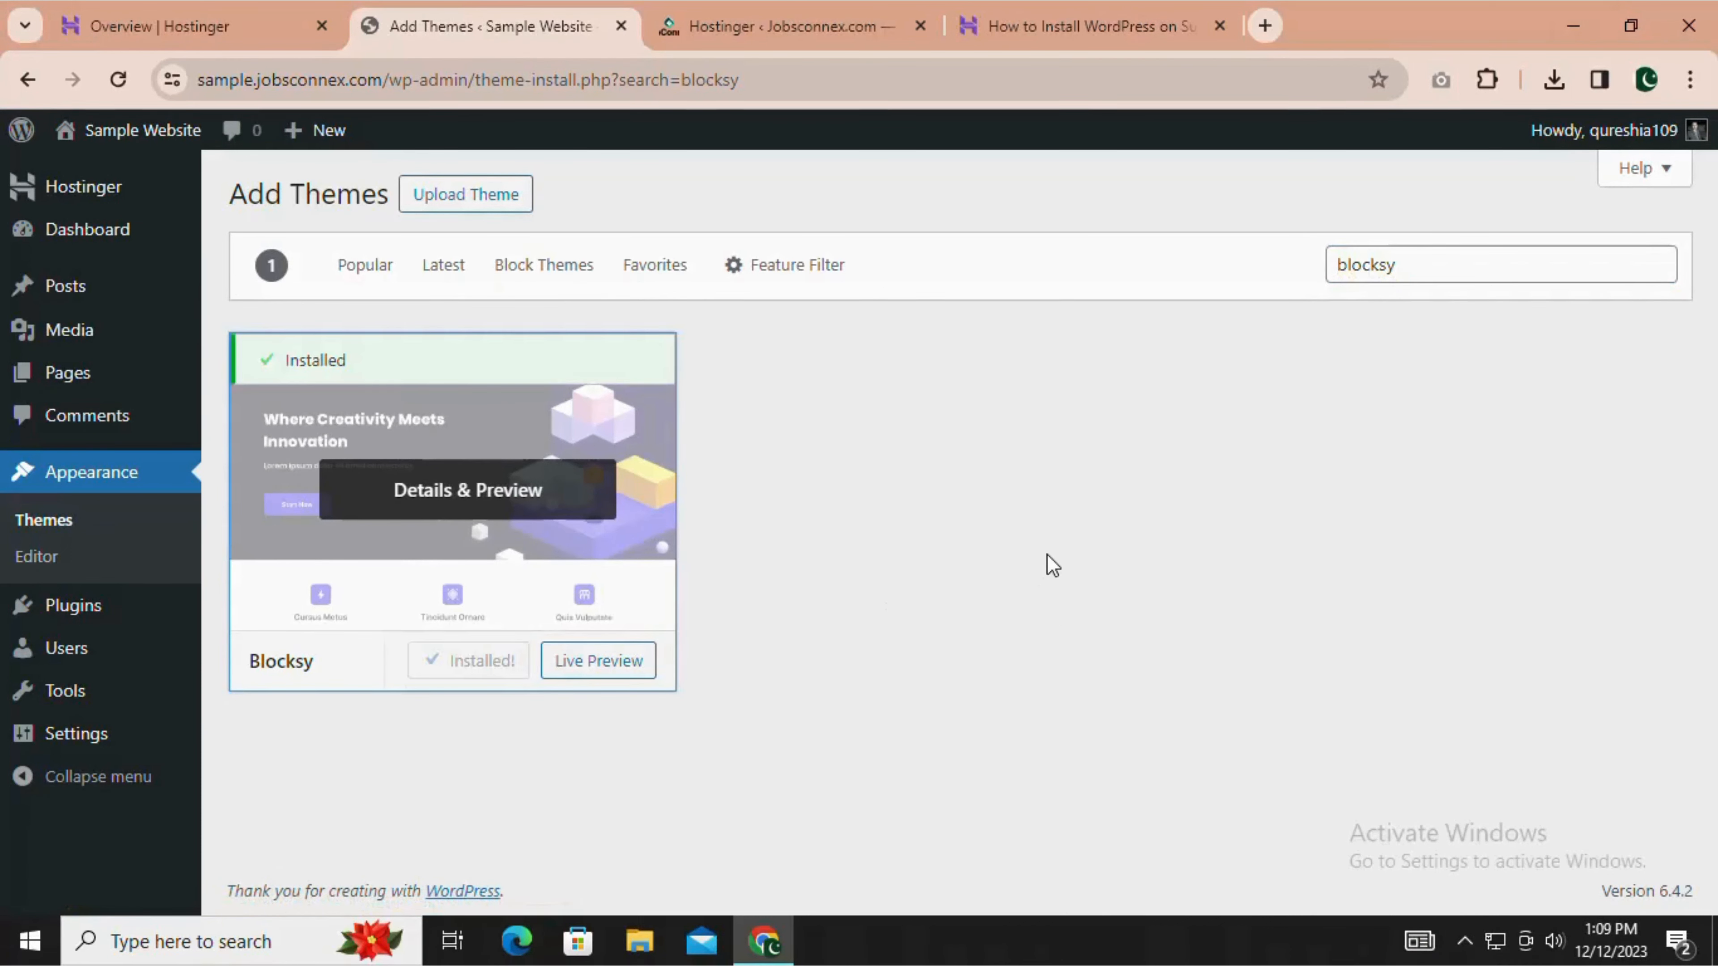
click(488, 665)
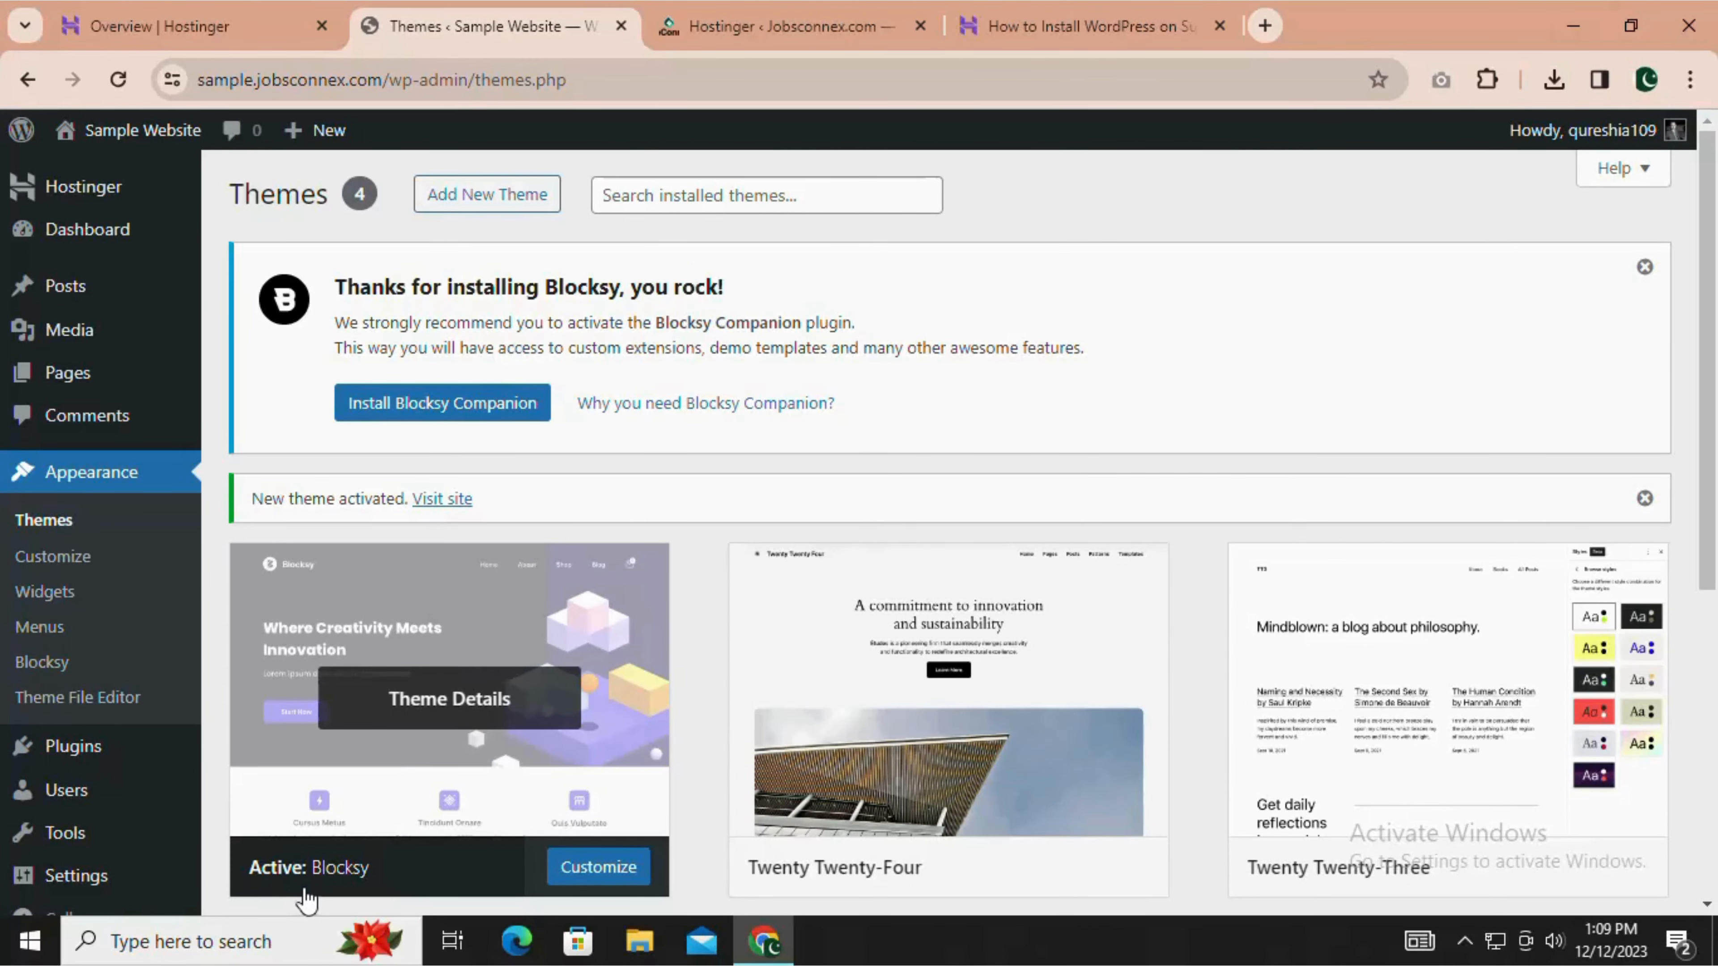
Install the recommended Blocksy Companion plugin and look over the Blocksy home page.
scroll(581, 805, down, 5)
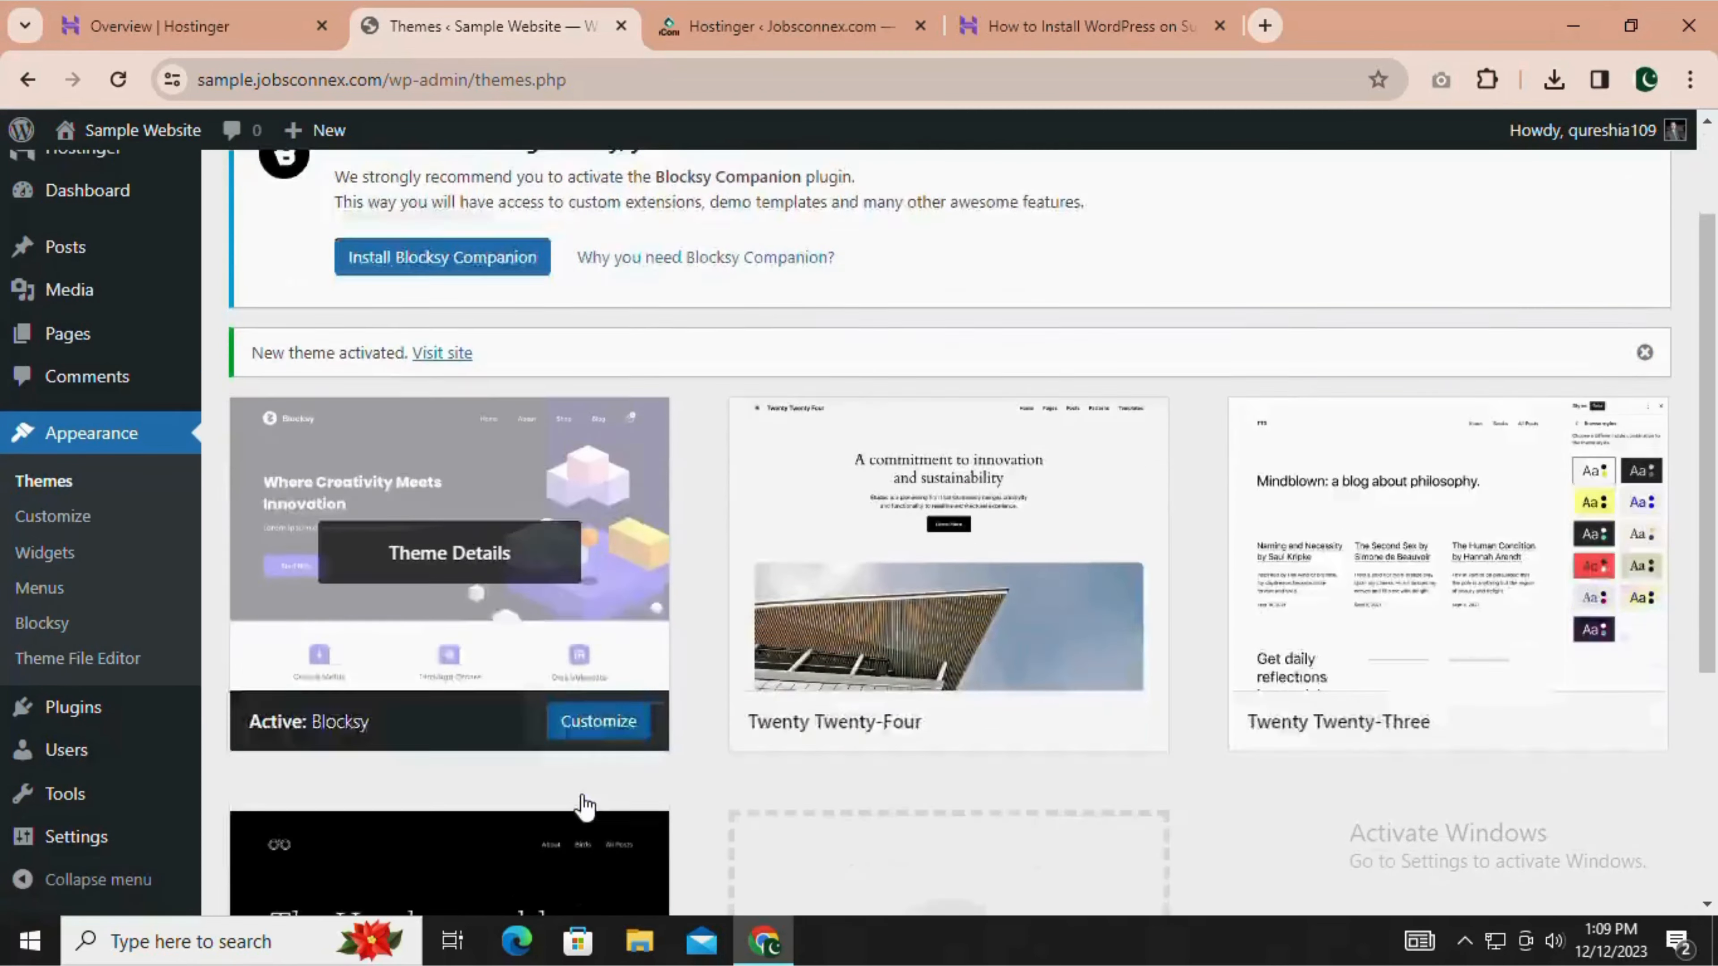
scroll(582, 805, up, 5)
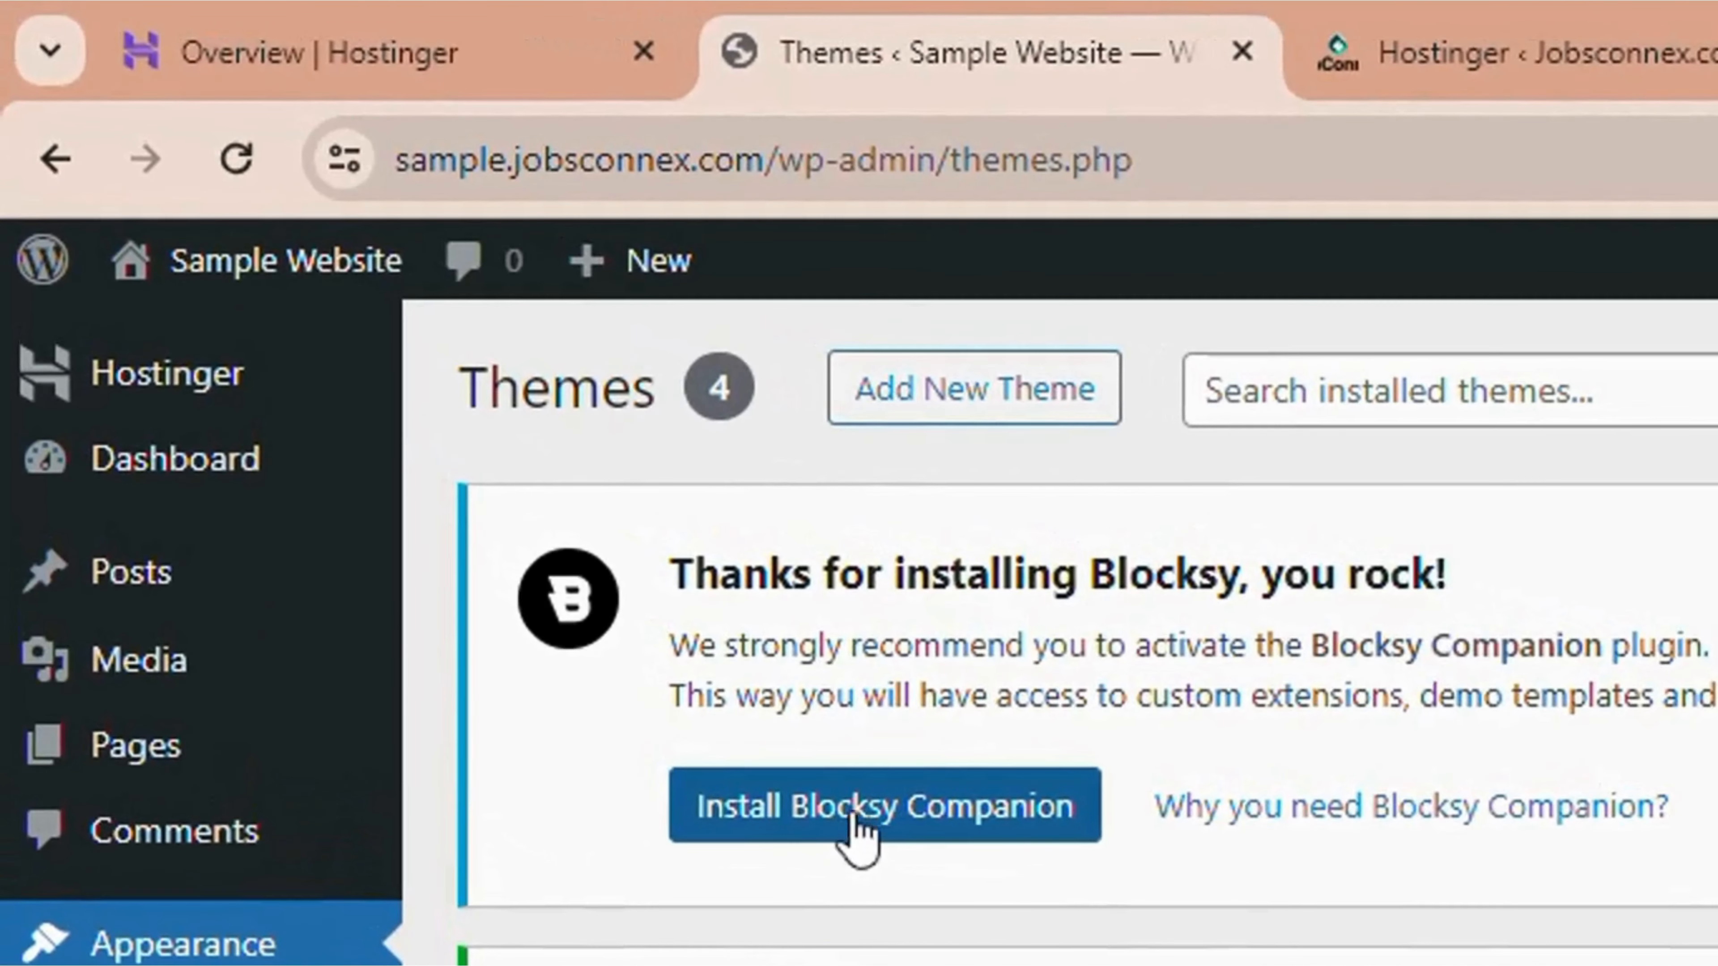
click(846, 819)
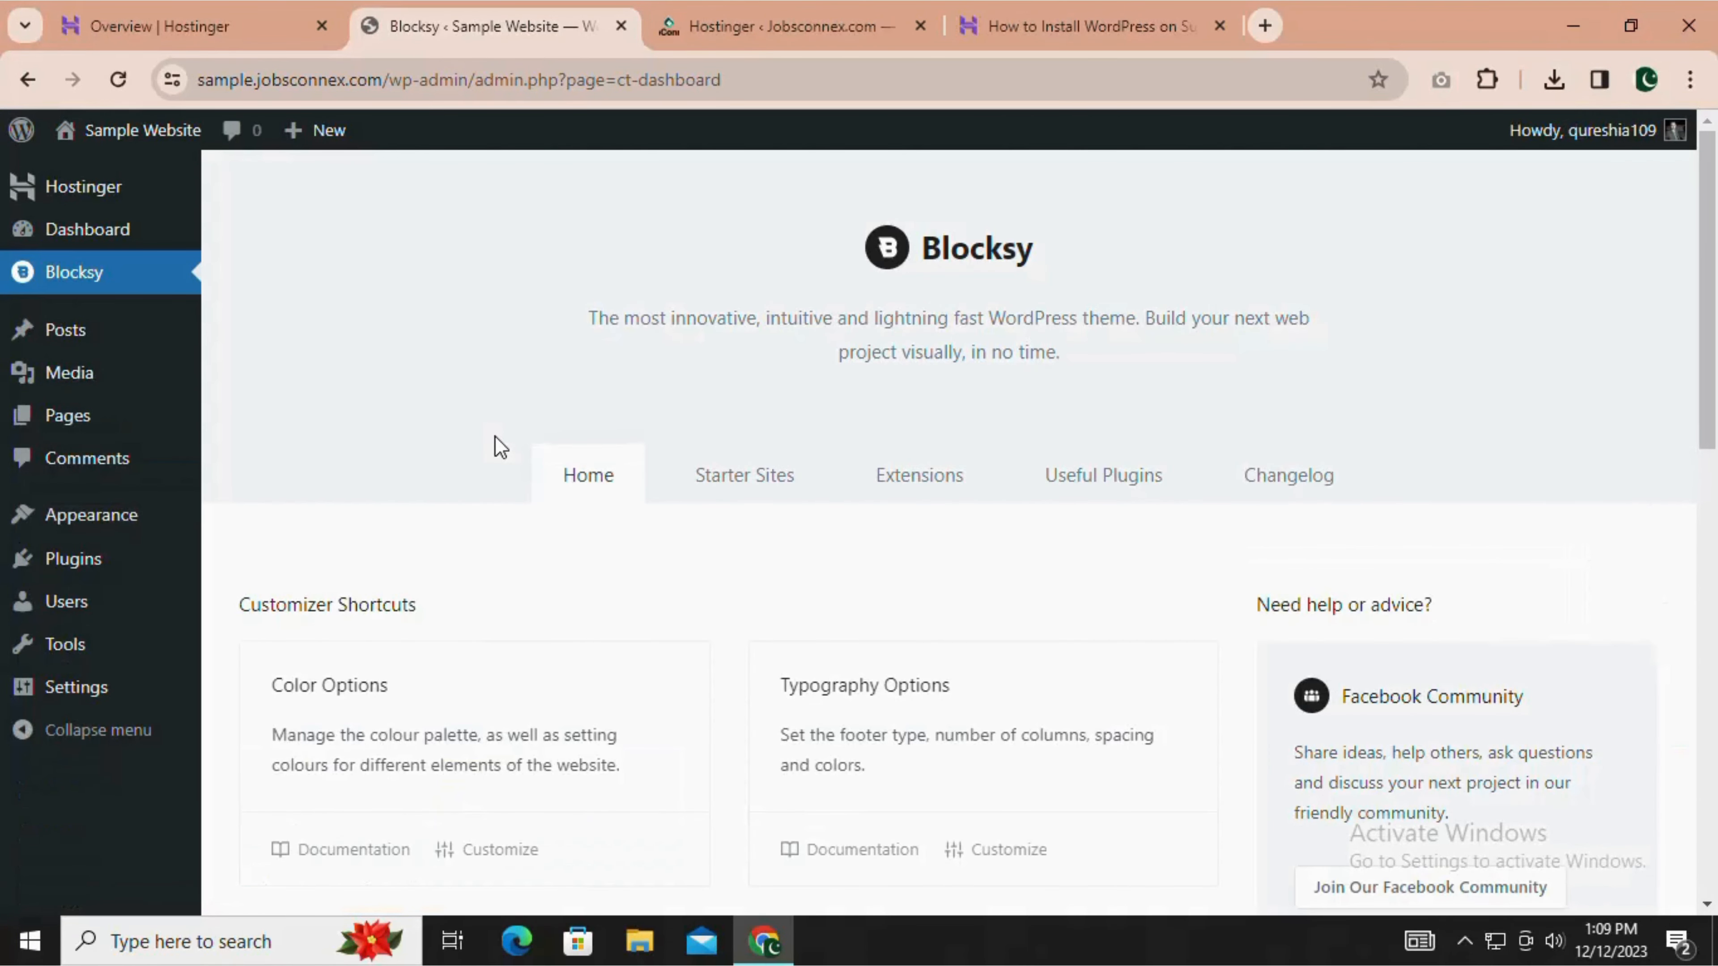
scroll(1715, 609, down, 5)
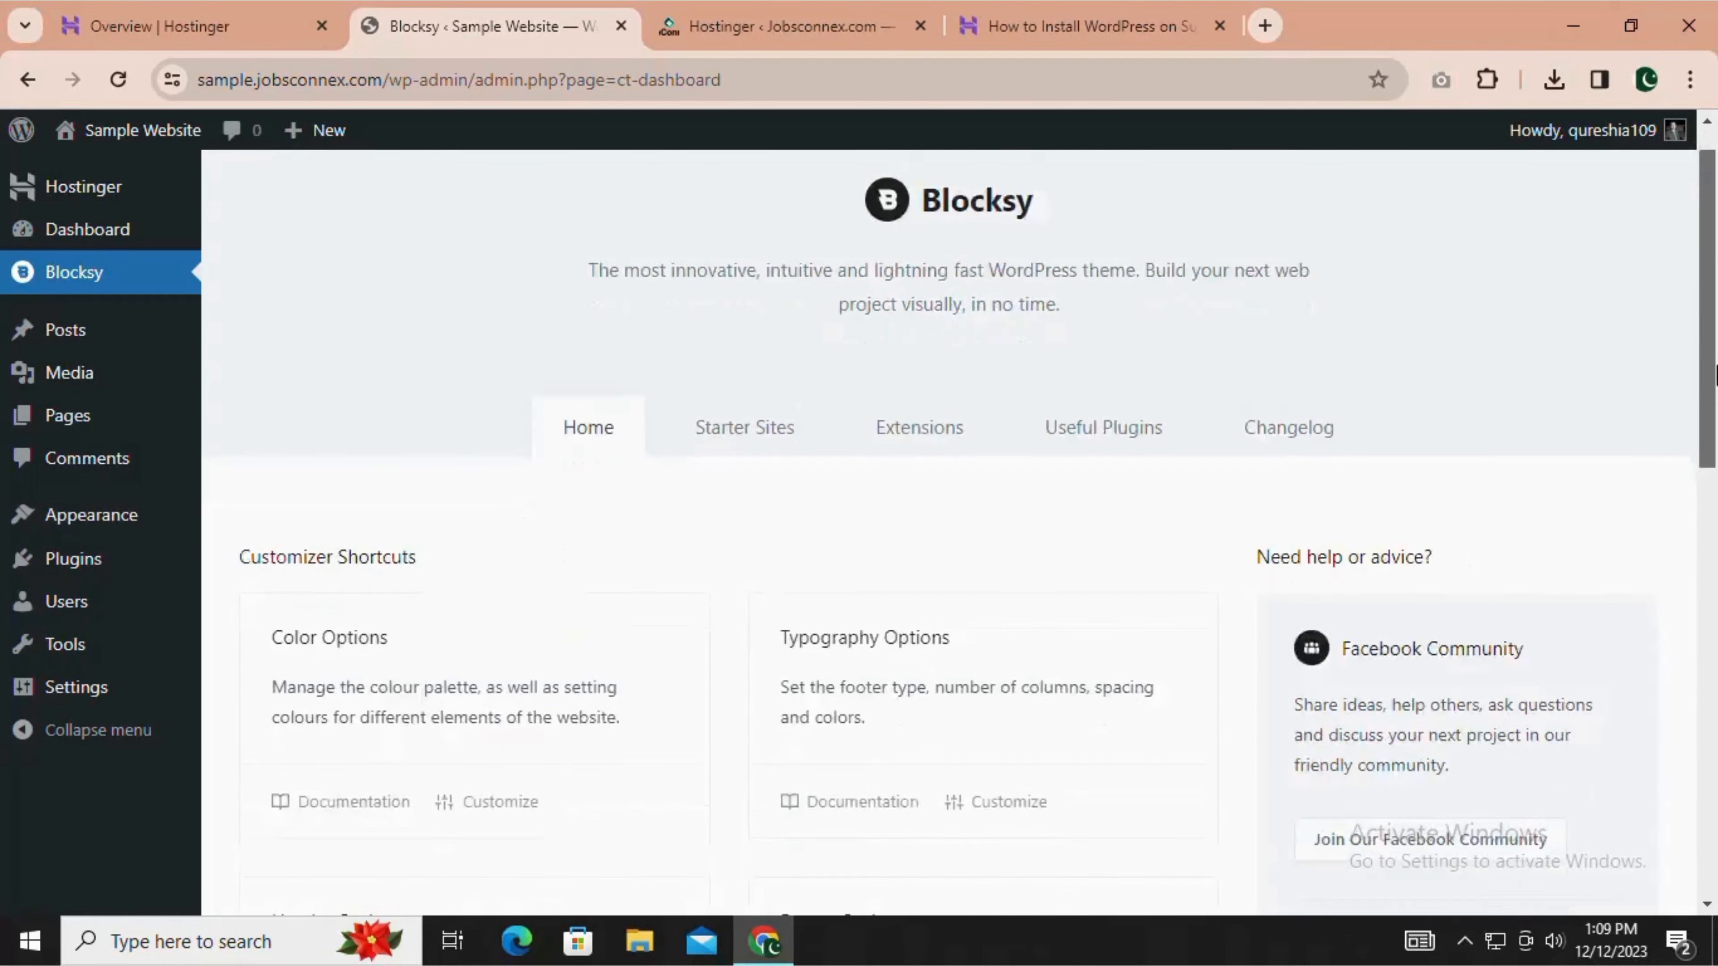
drag(1715, 609, 1715, 802)
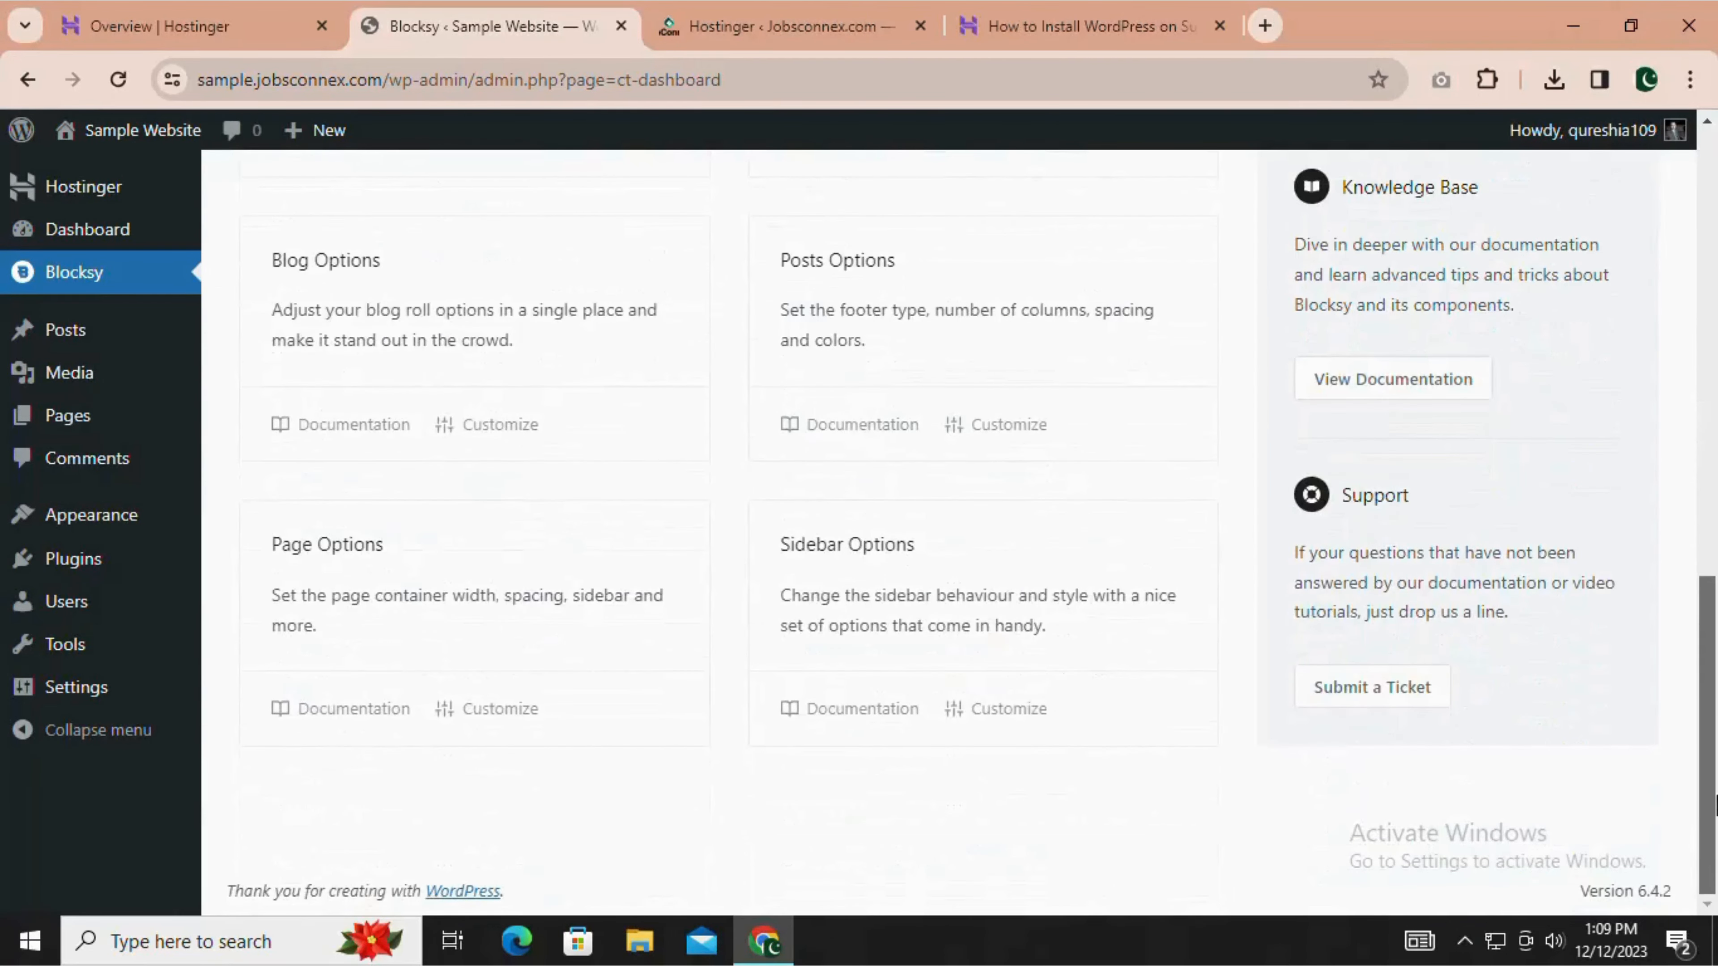
scroll(565, 680, up, 10)
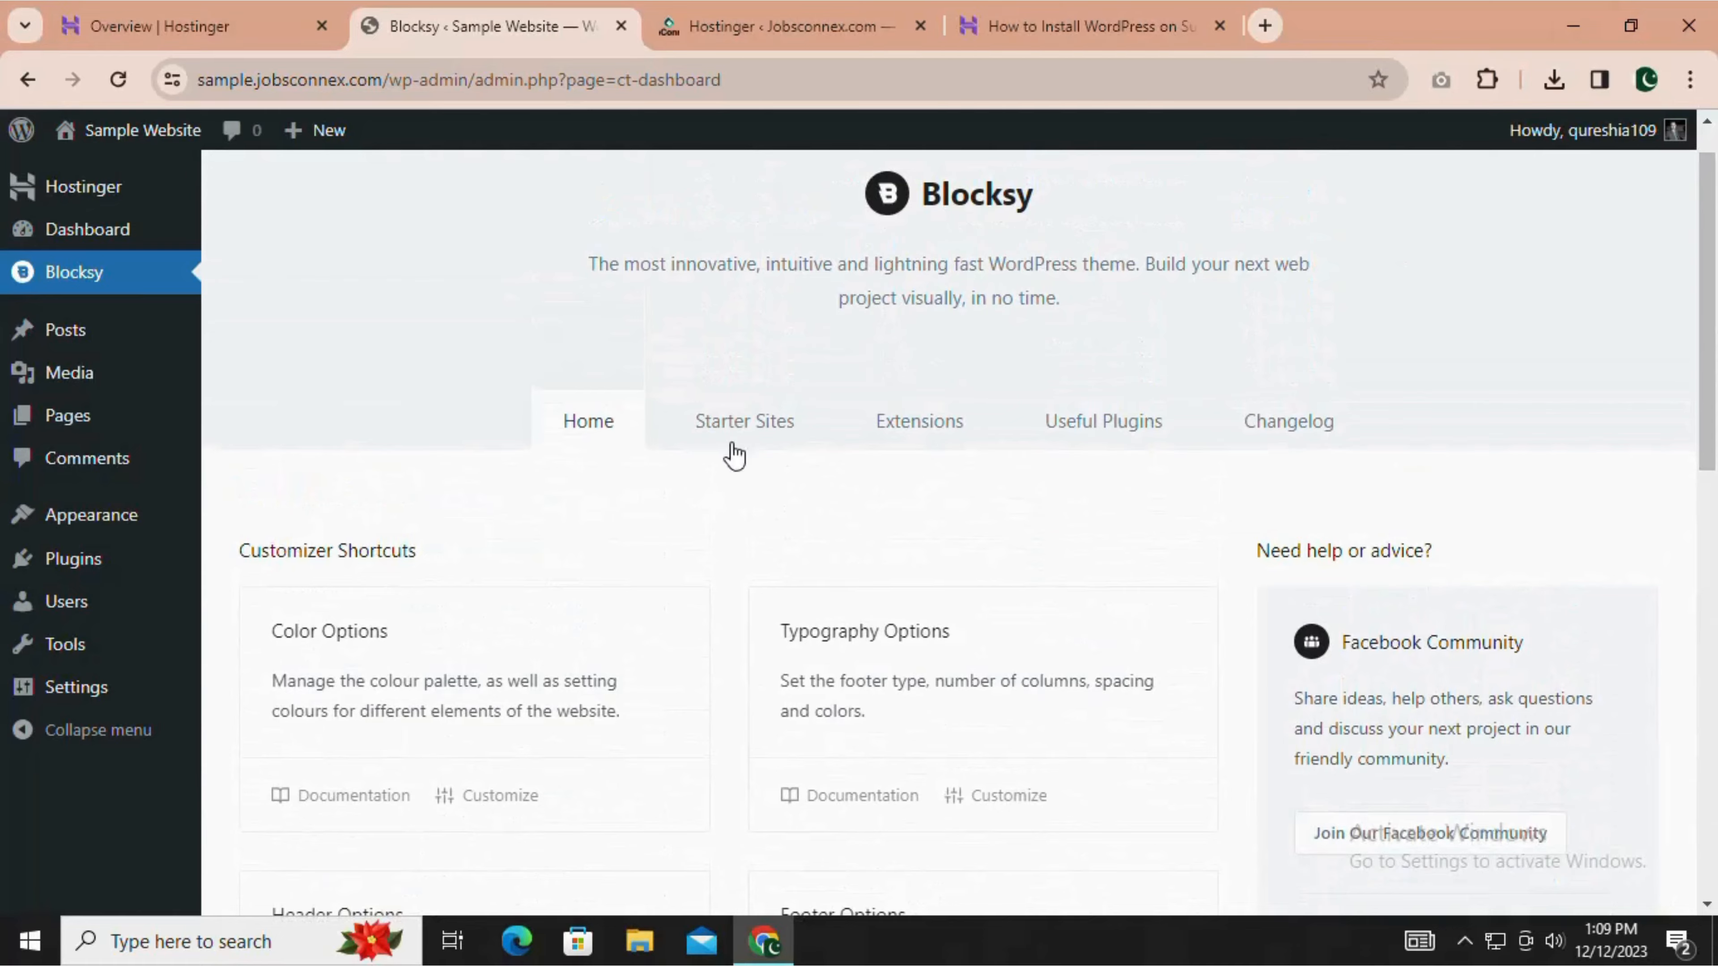
Browse the Blocksy starter sites and start importing the Garderobe template.
click(736, 433)
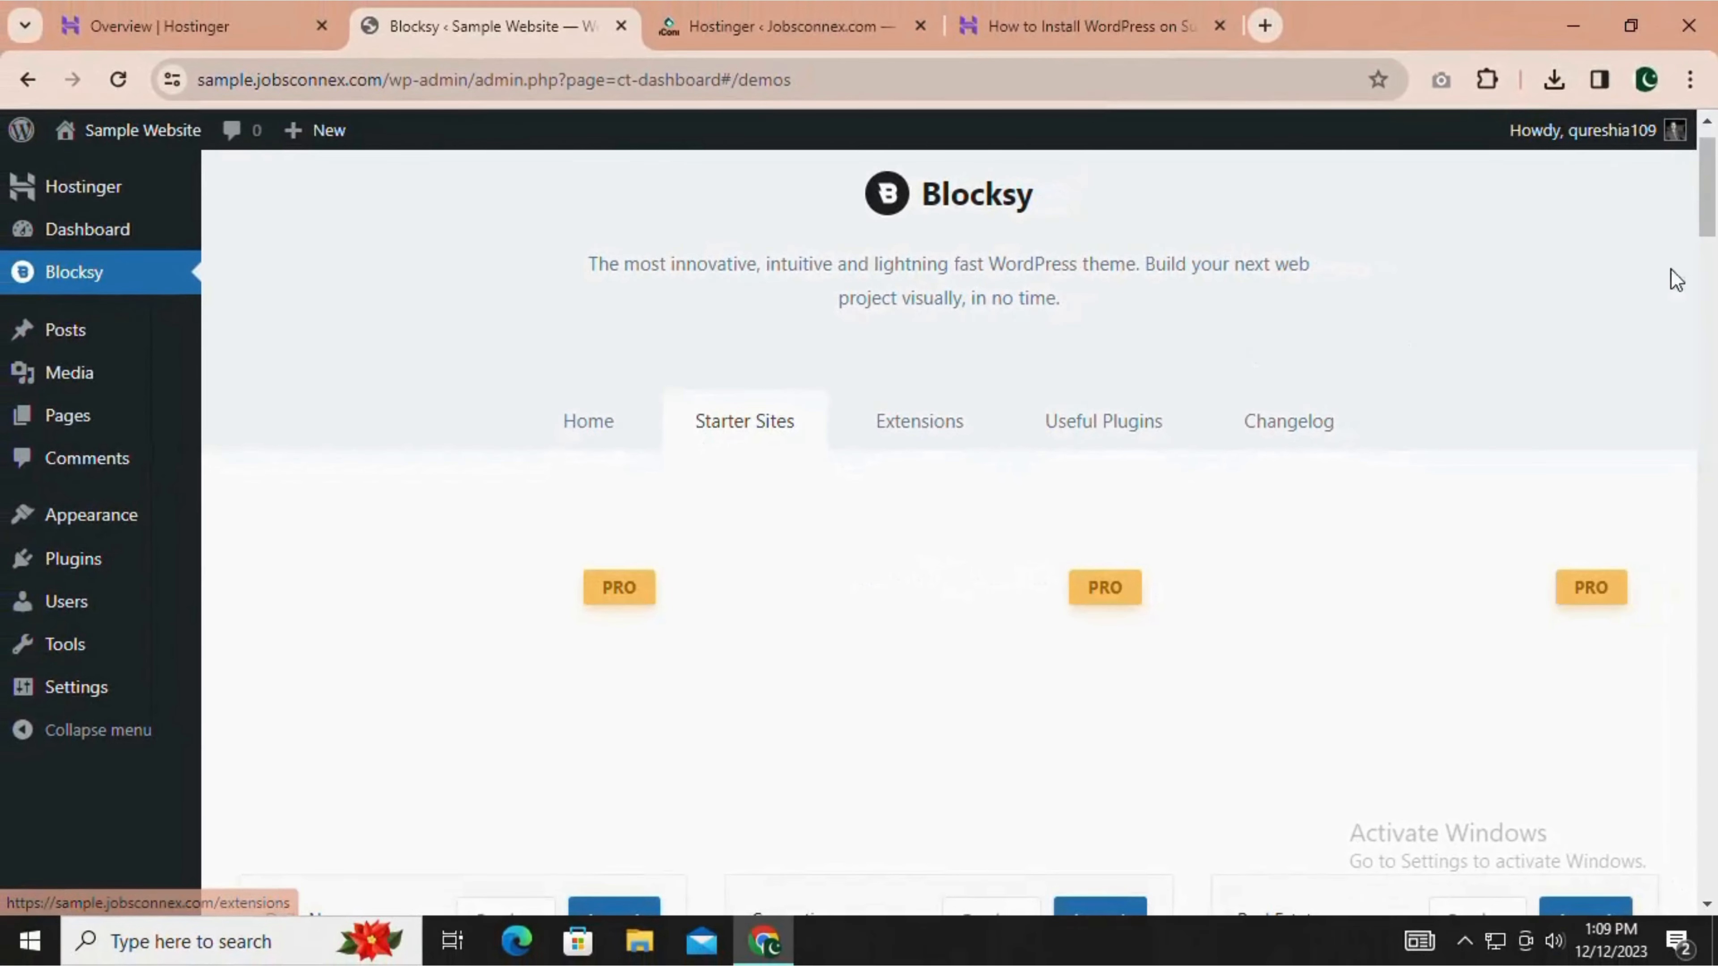
drag(1714, 184, 1715, 261)
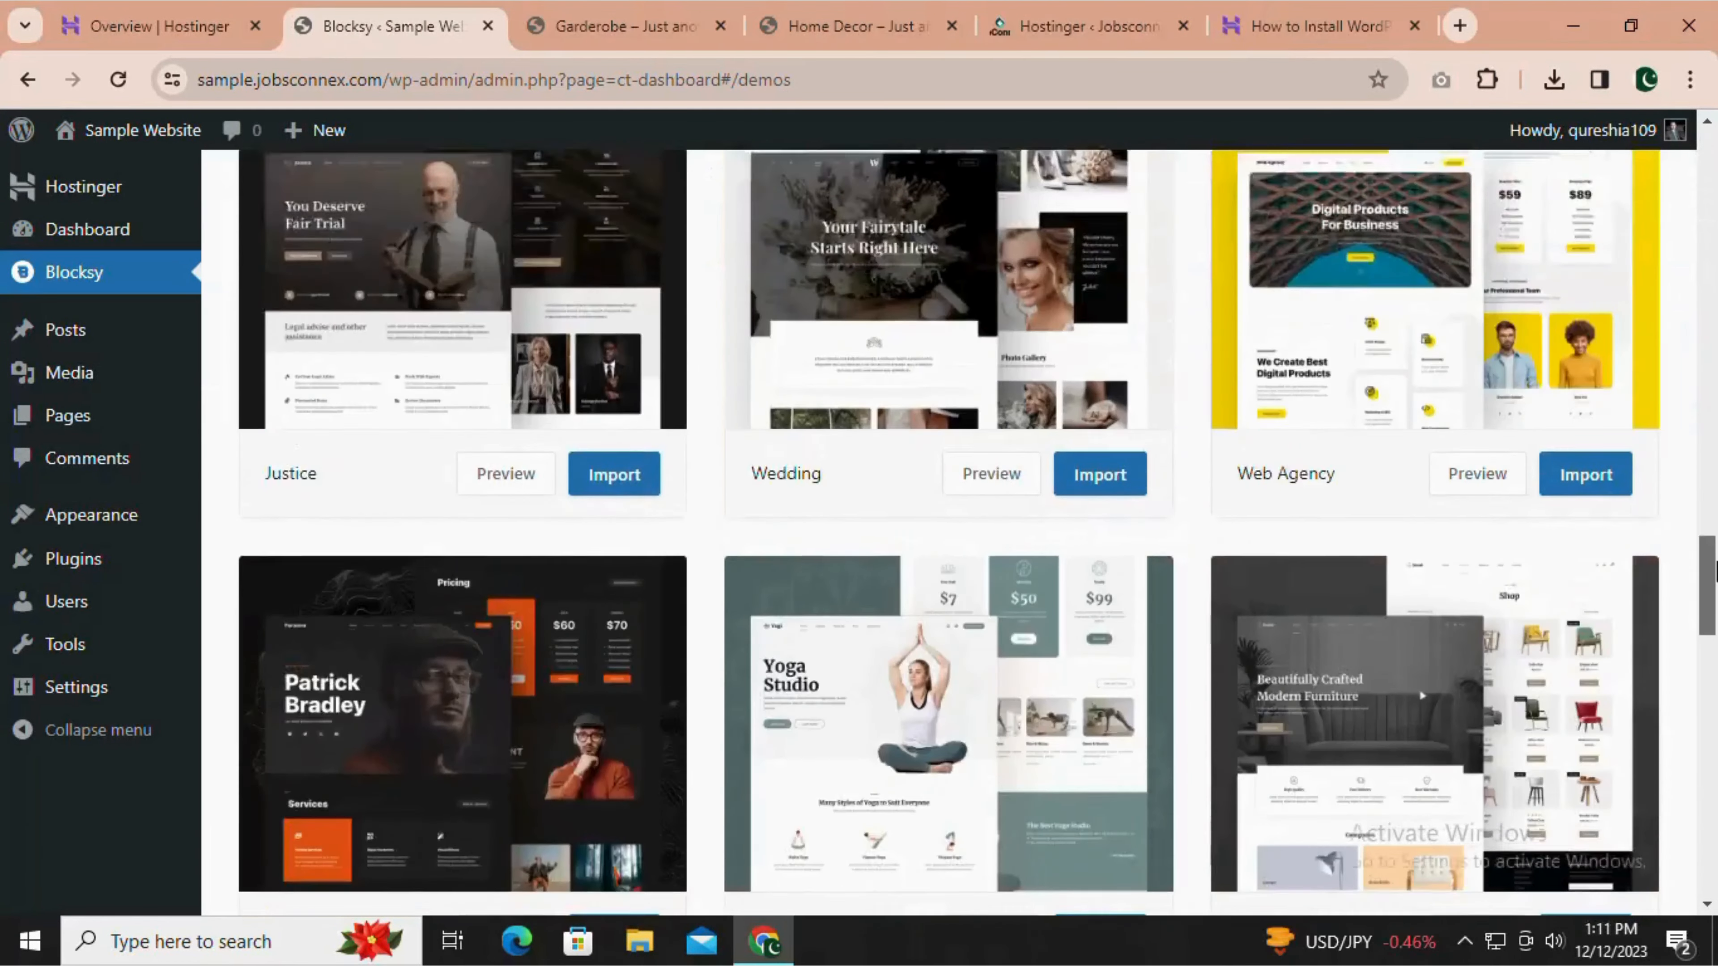
drag(1715, 561, 1715, 500)
mouse_move(877, 539)
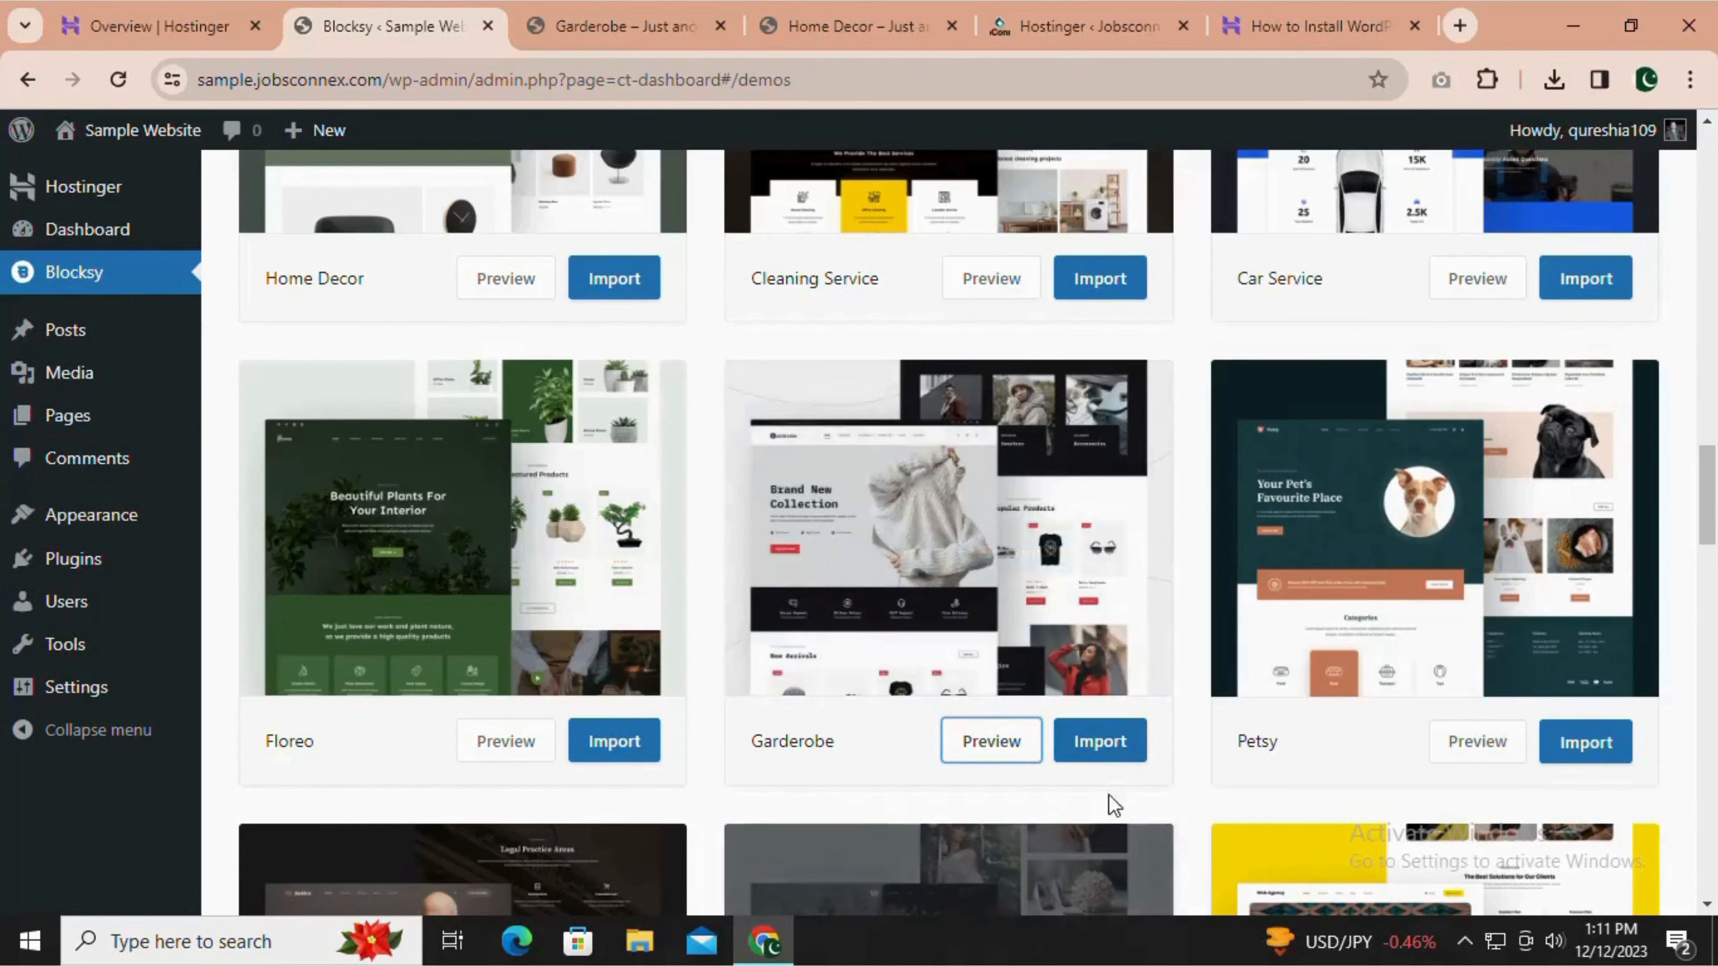
click(1094, 742)
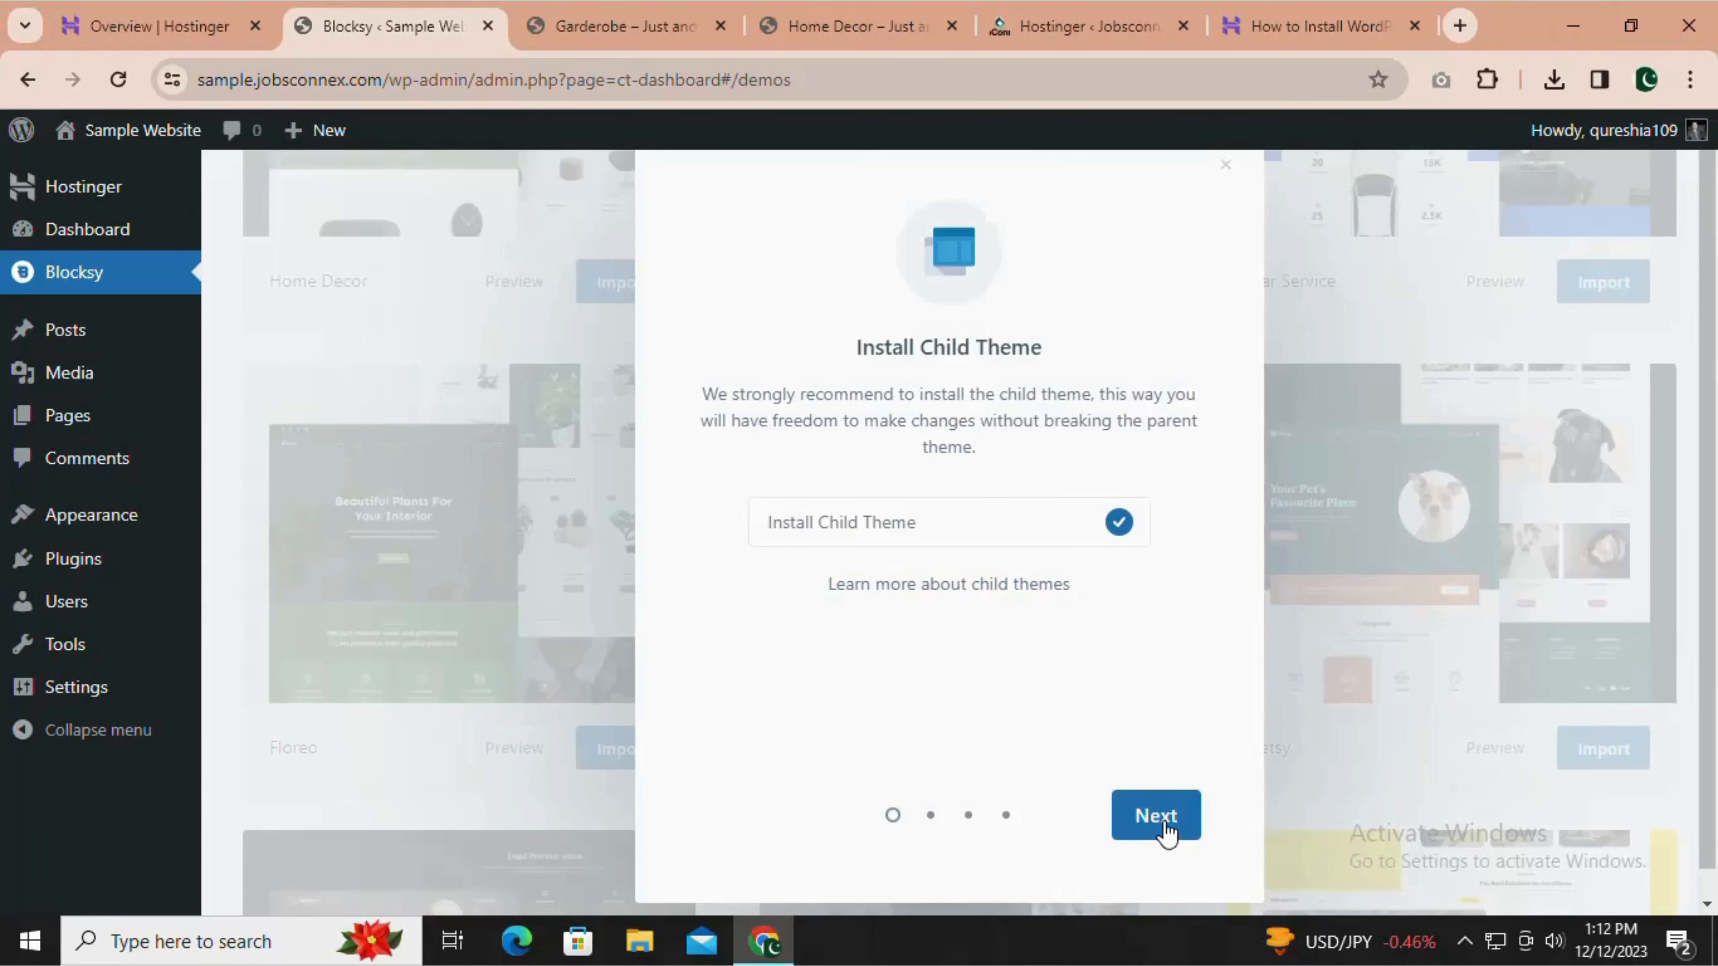
Install the starter site with the child theme, Elementor as page builder, and the Elementor, WooCommerce and WPForms plugins.
click(1163, 827)
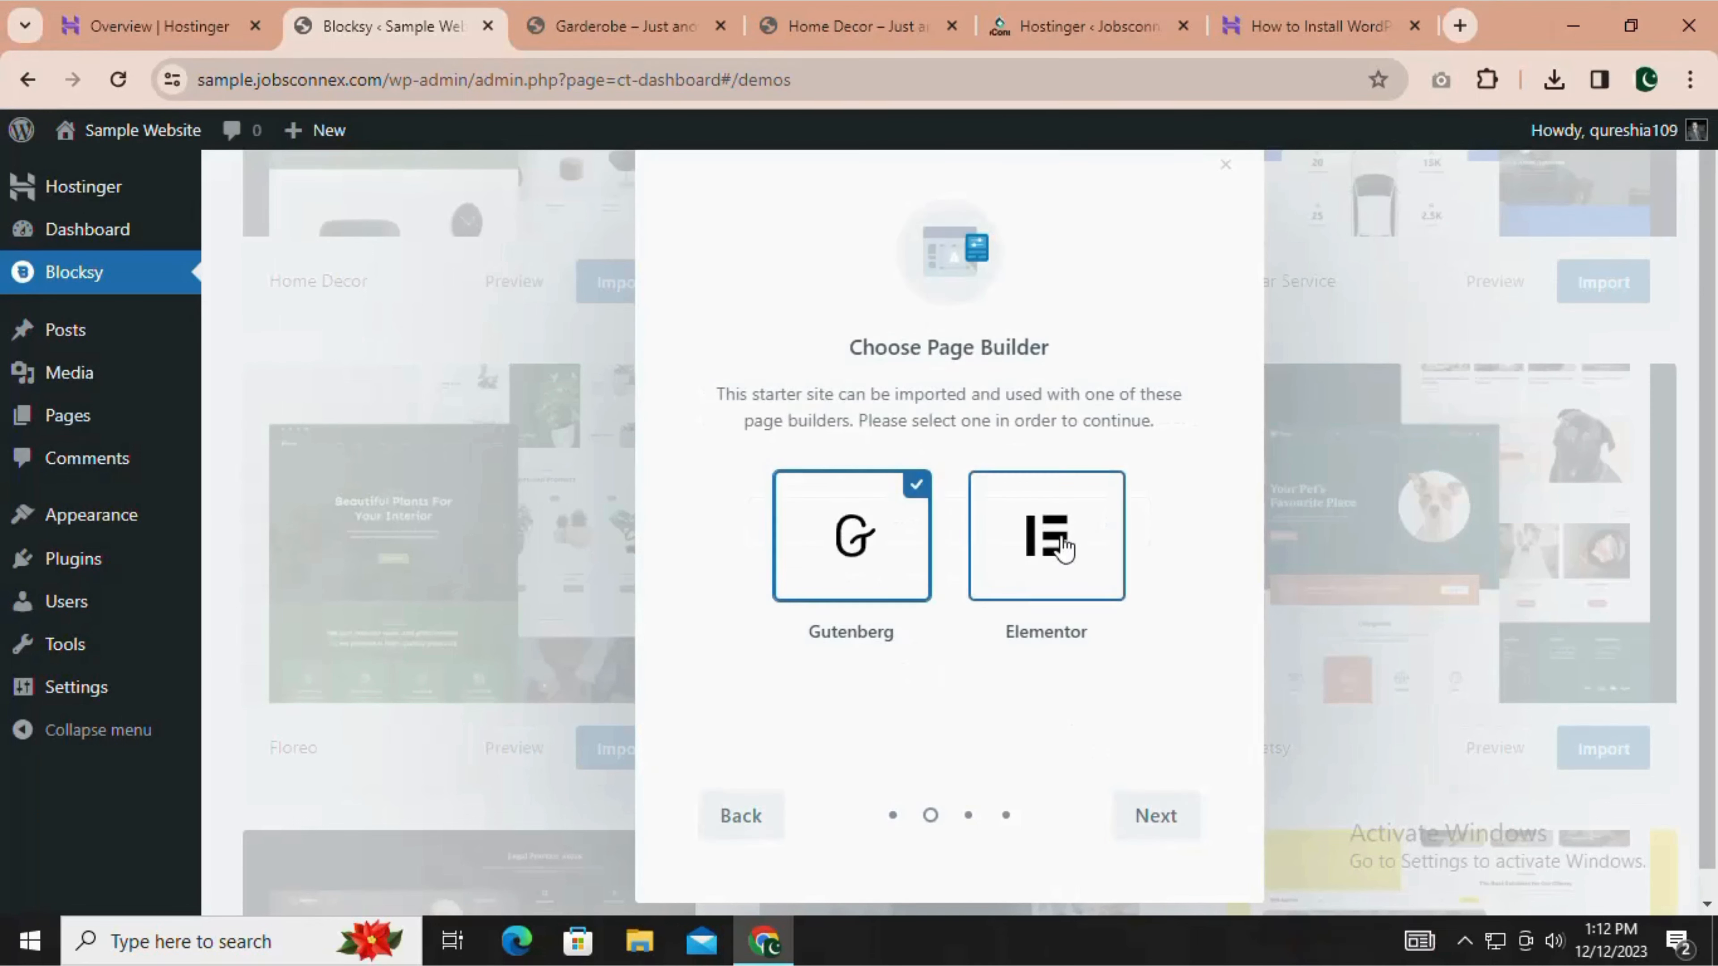
click(1063, 552)
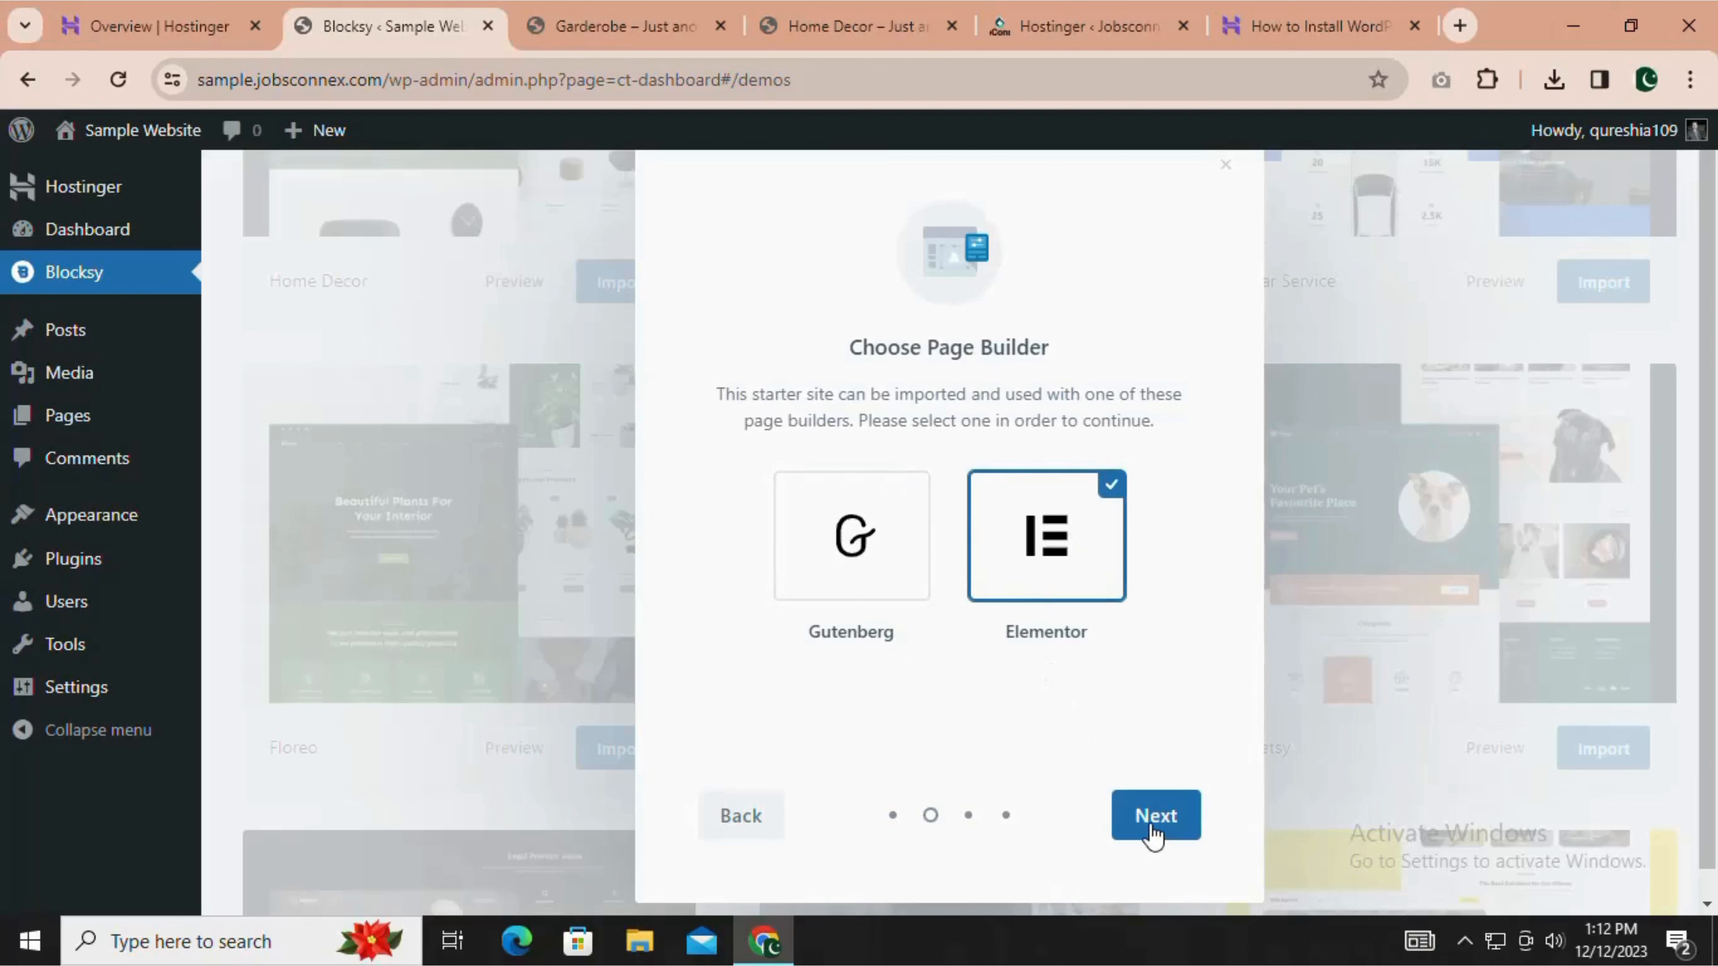
click(1155, 816)
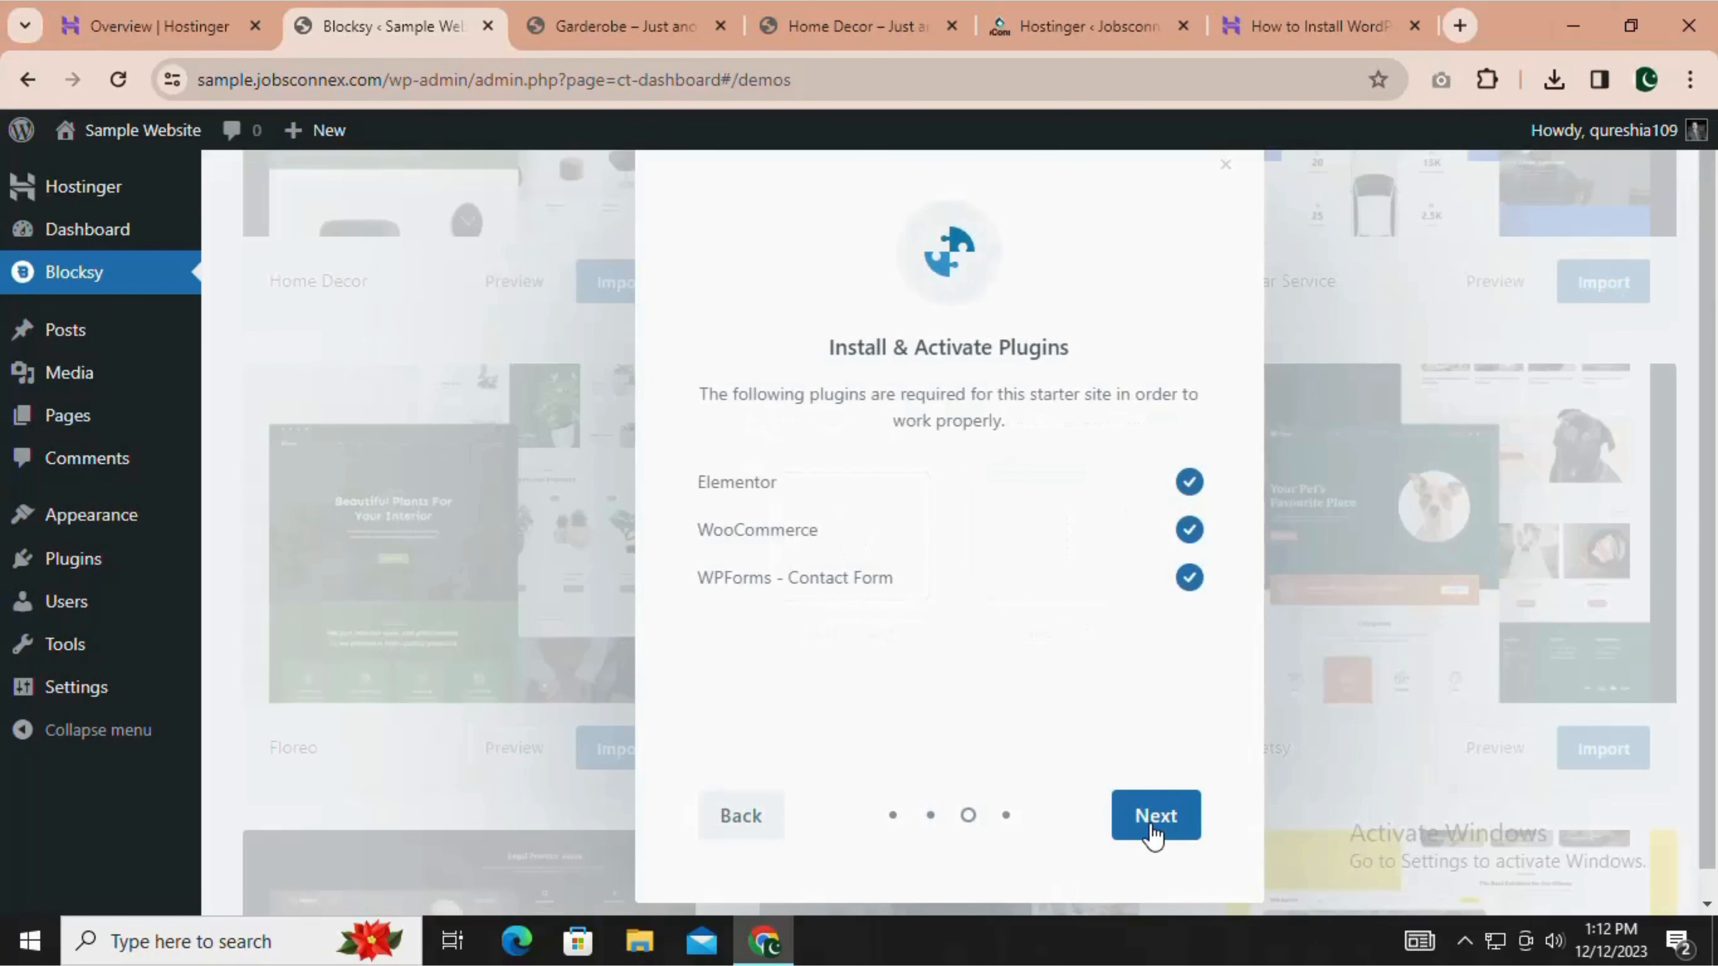
click(1153, 833)
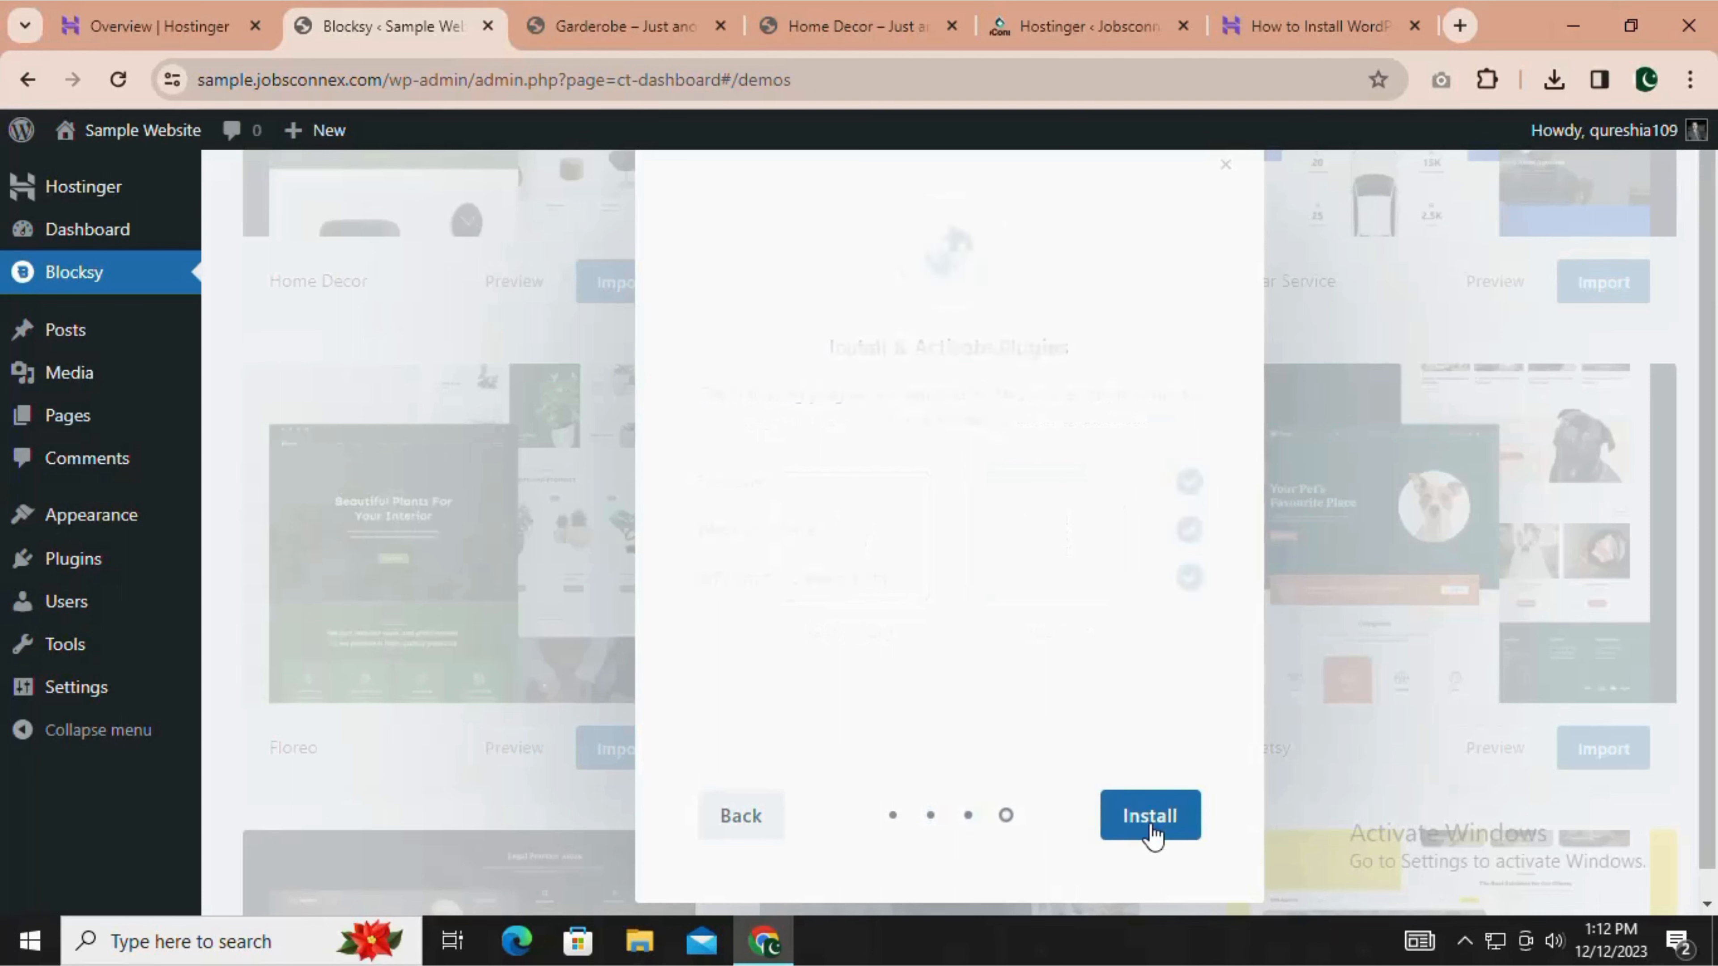
click(1152, 834)
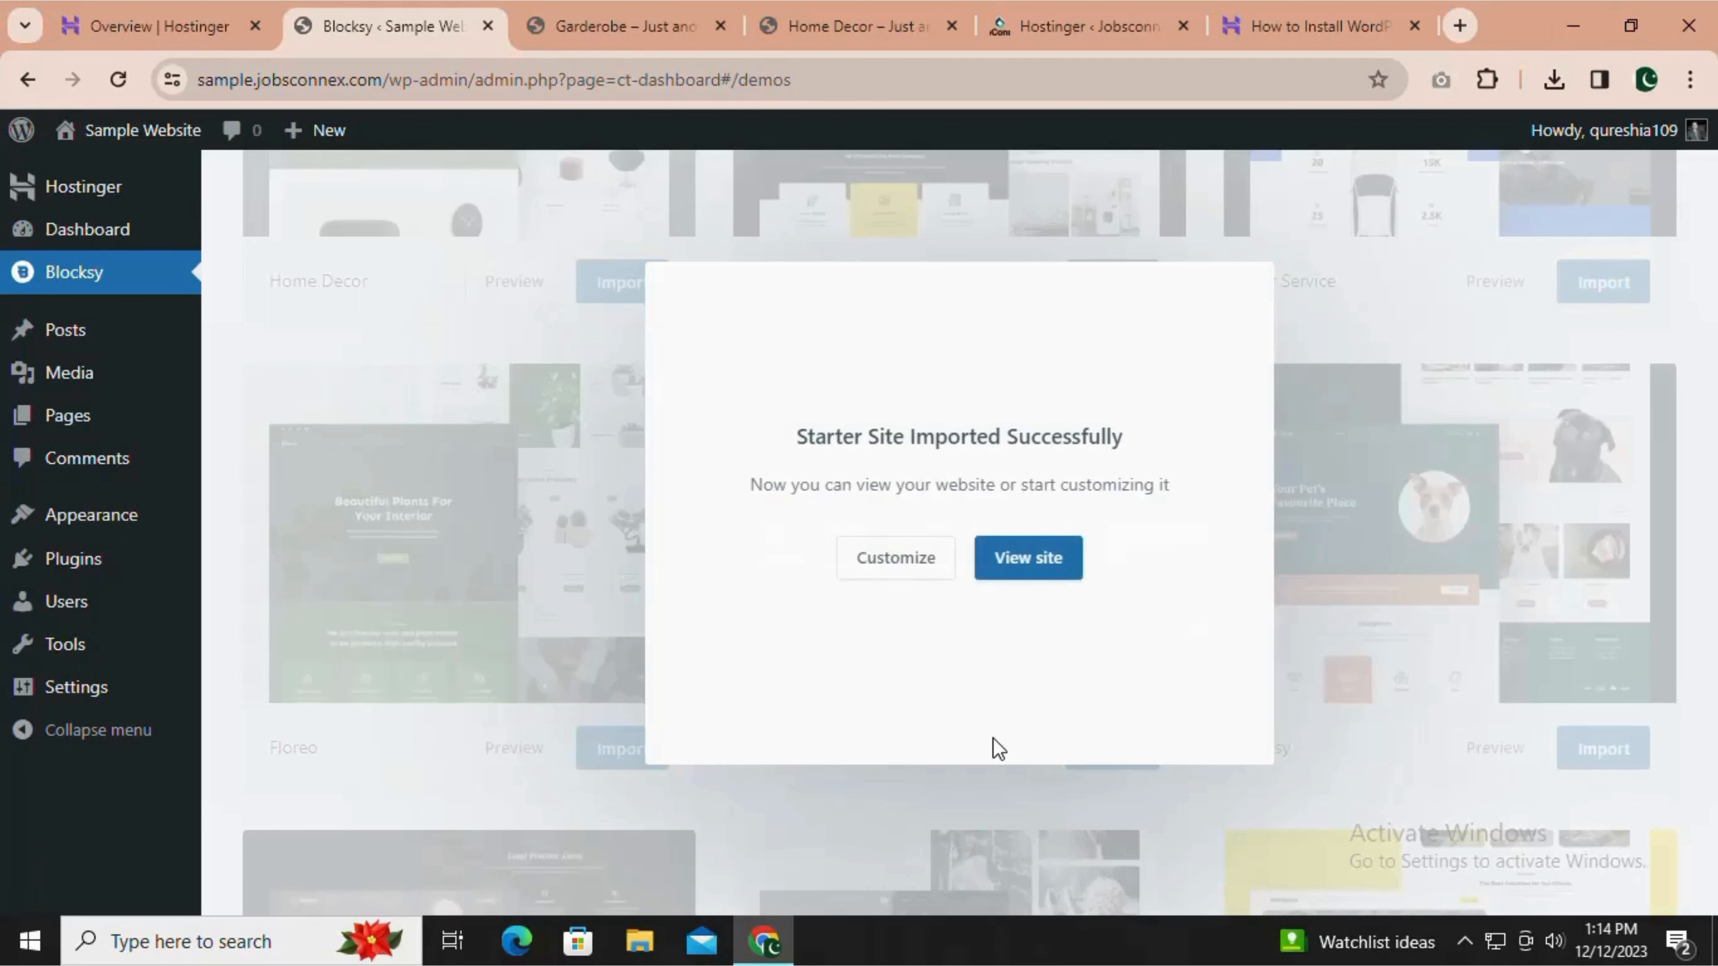
View the imported store site, closing the template preview and Jobsconnex.com tabs, and look over its homepage.
click(1022, 562)
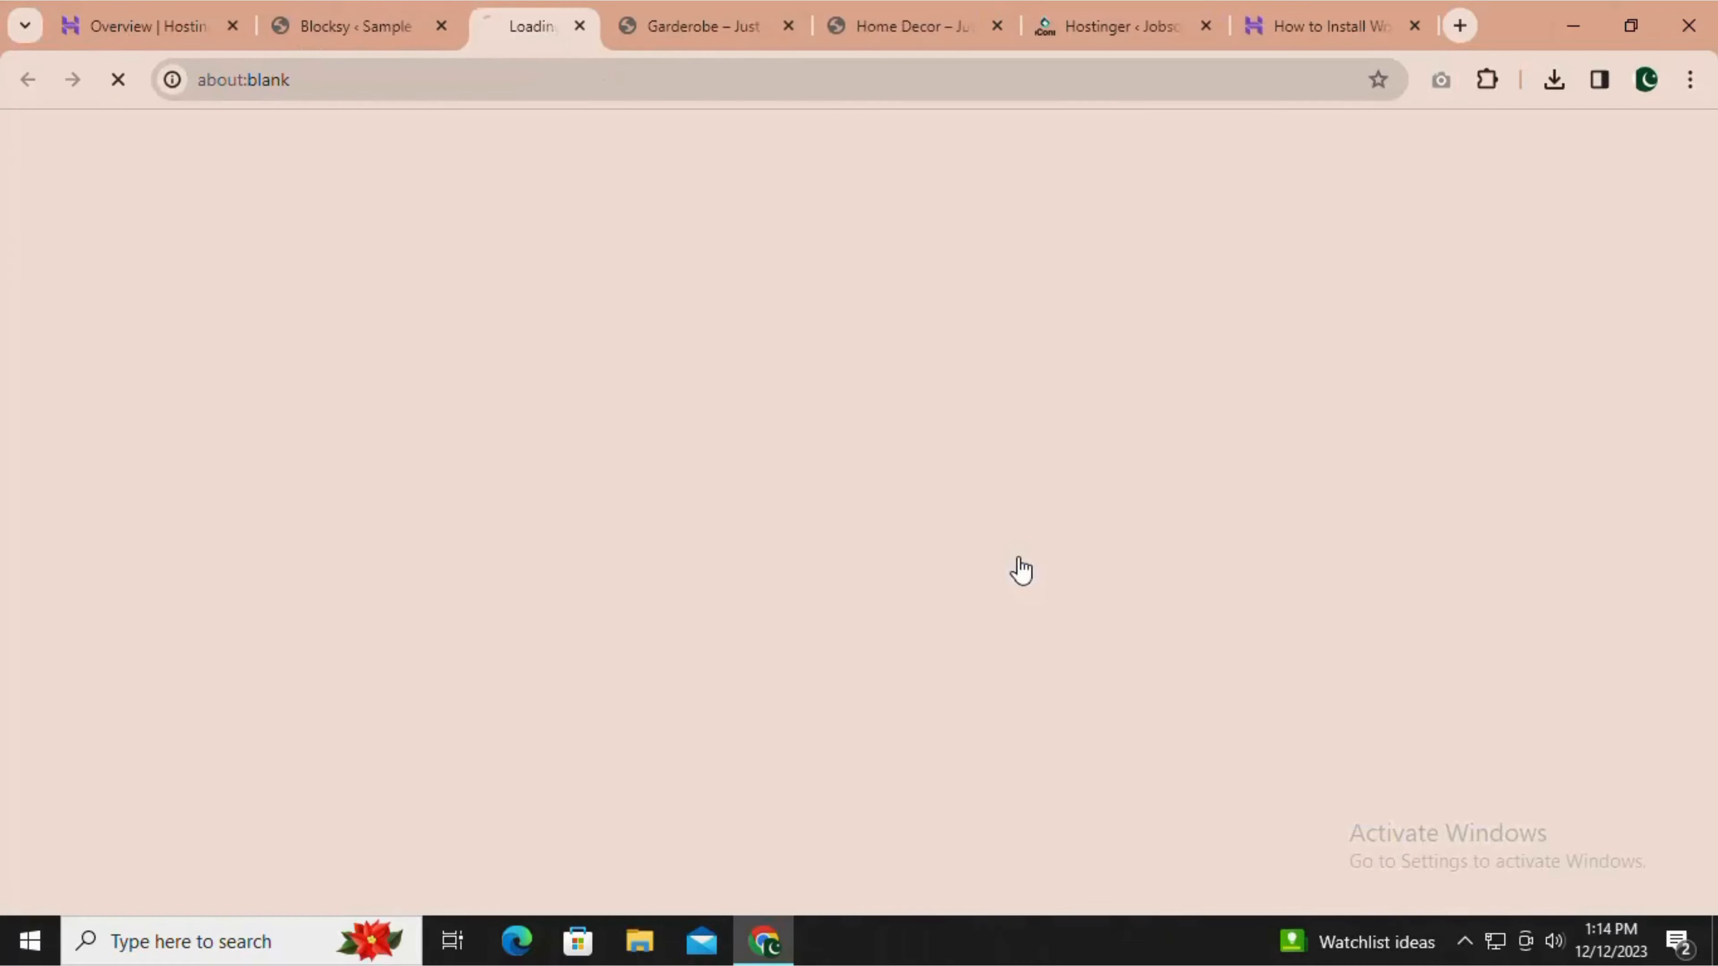
click(818, 27)
click(818, 26)
click(818, 26)
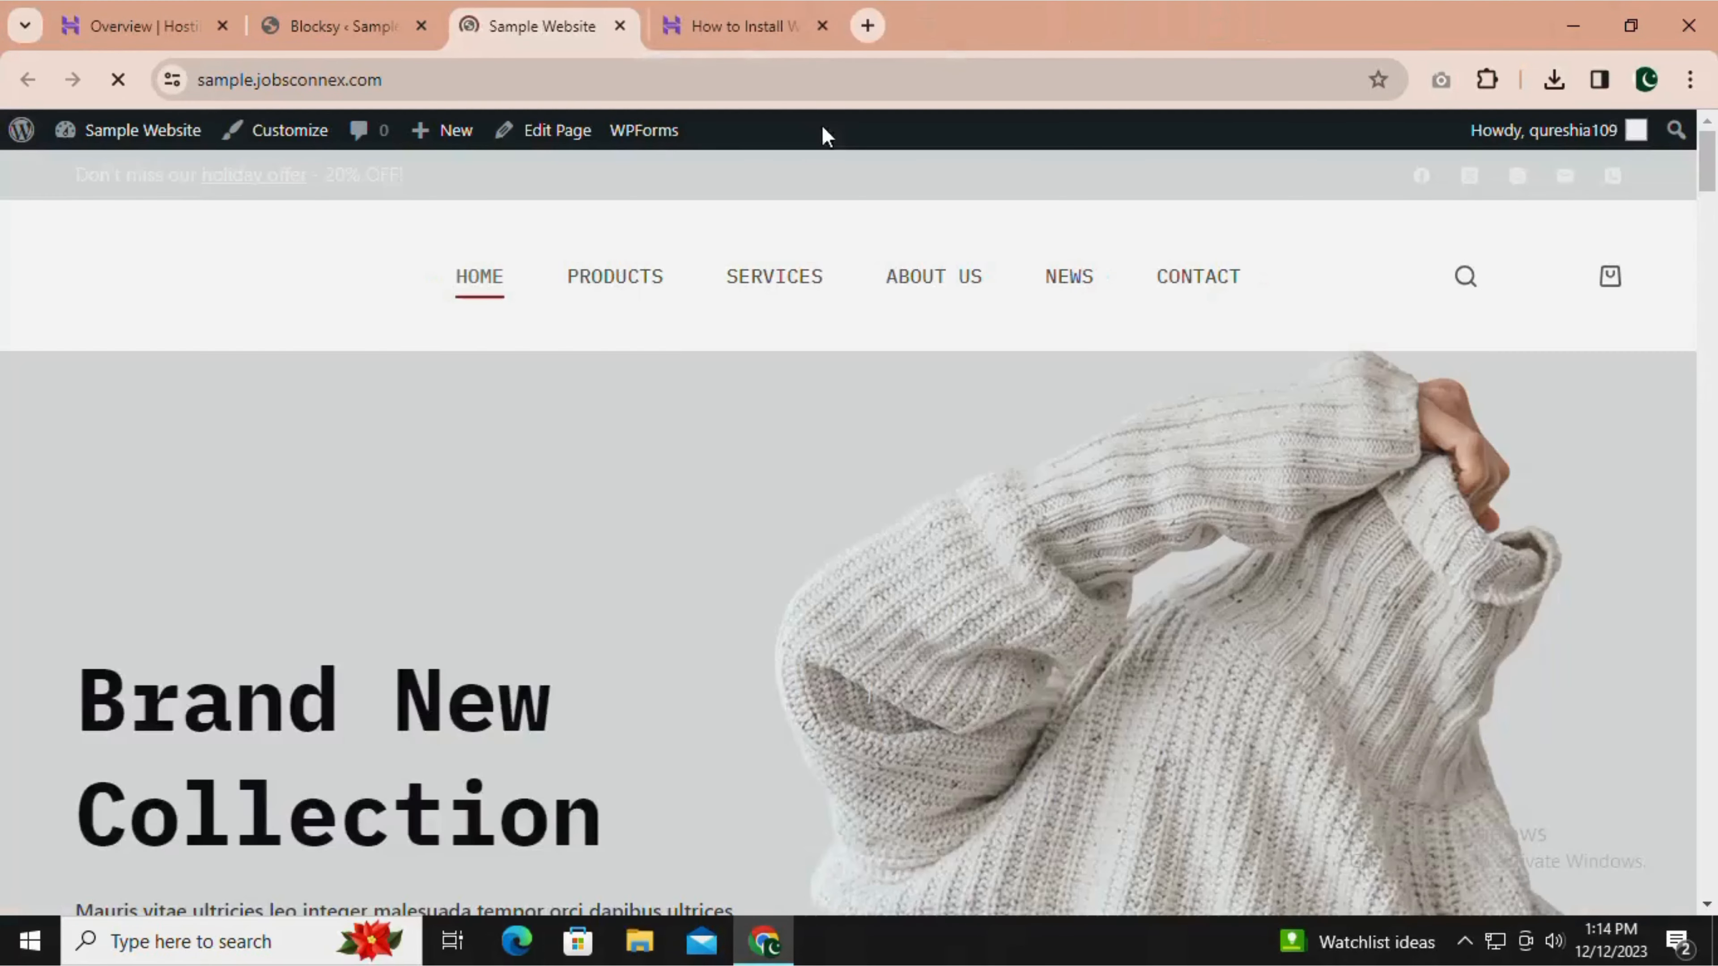
scroll(1715, 290, down, 15)
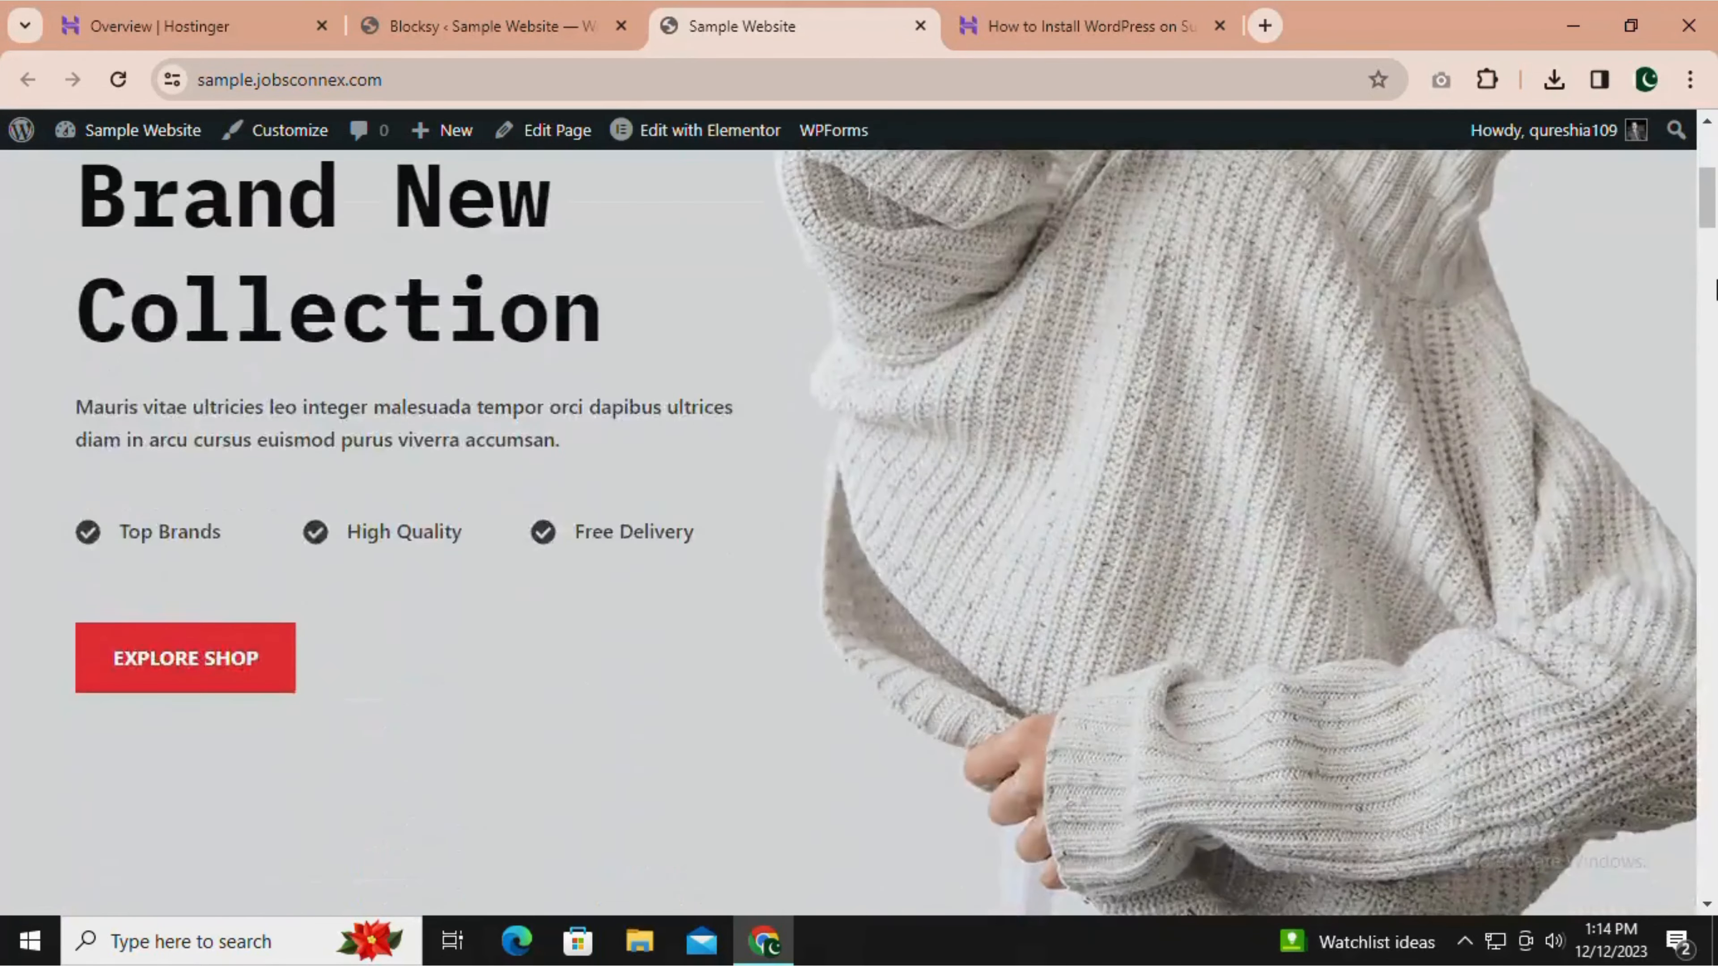
Review the store homepage's product and promotional sections down to the footer, and check the starter site's import status.
scroll(1715, 289, down, 15)
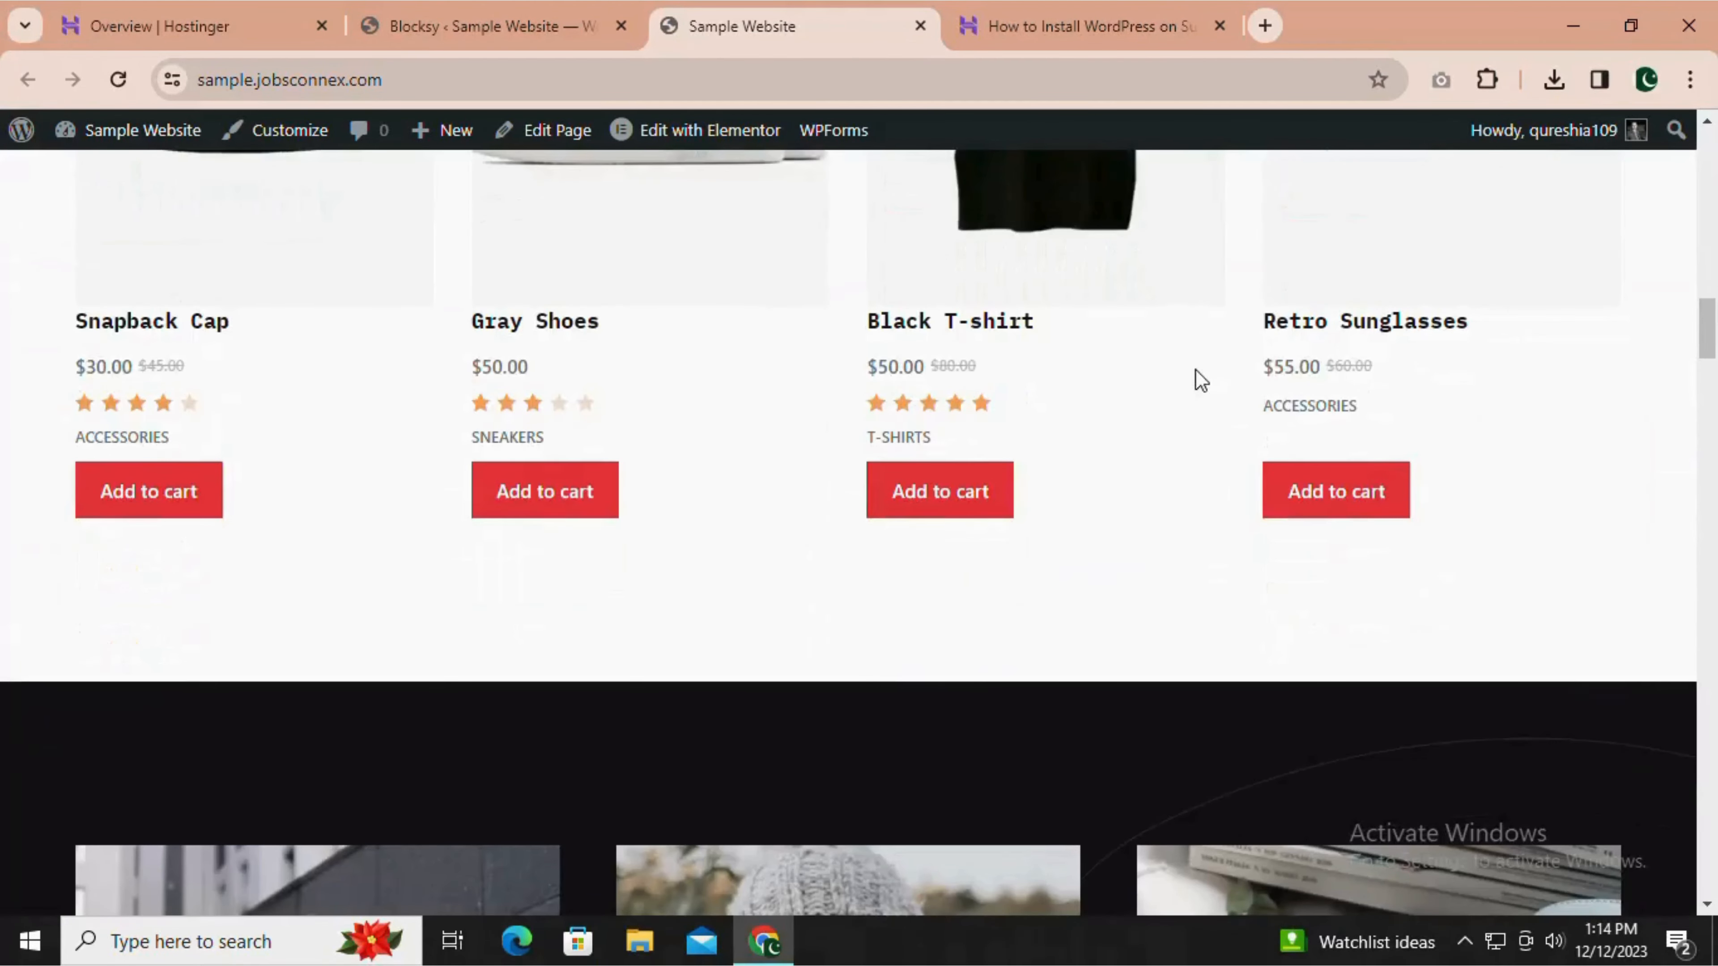
scroll(1080, 405, down, 20)
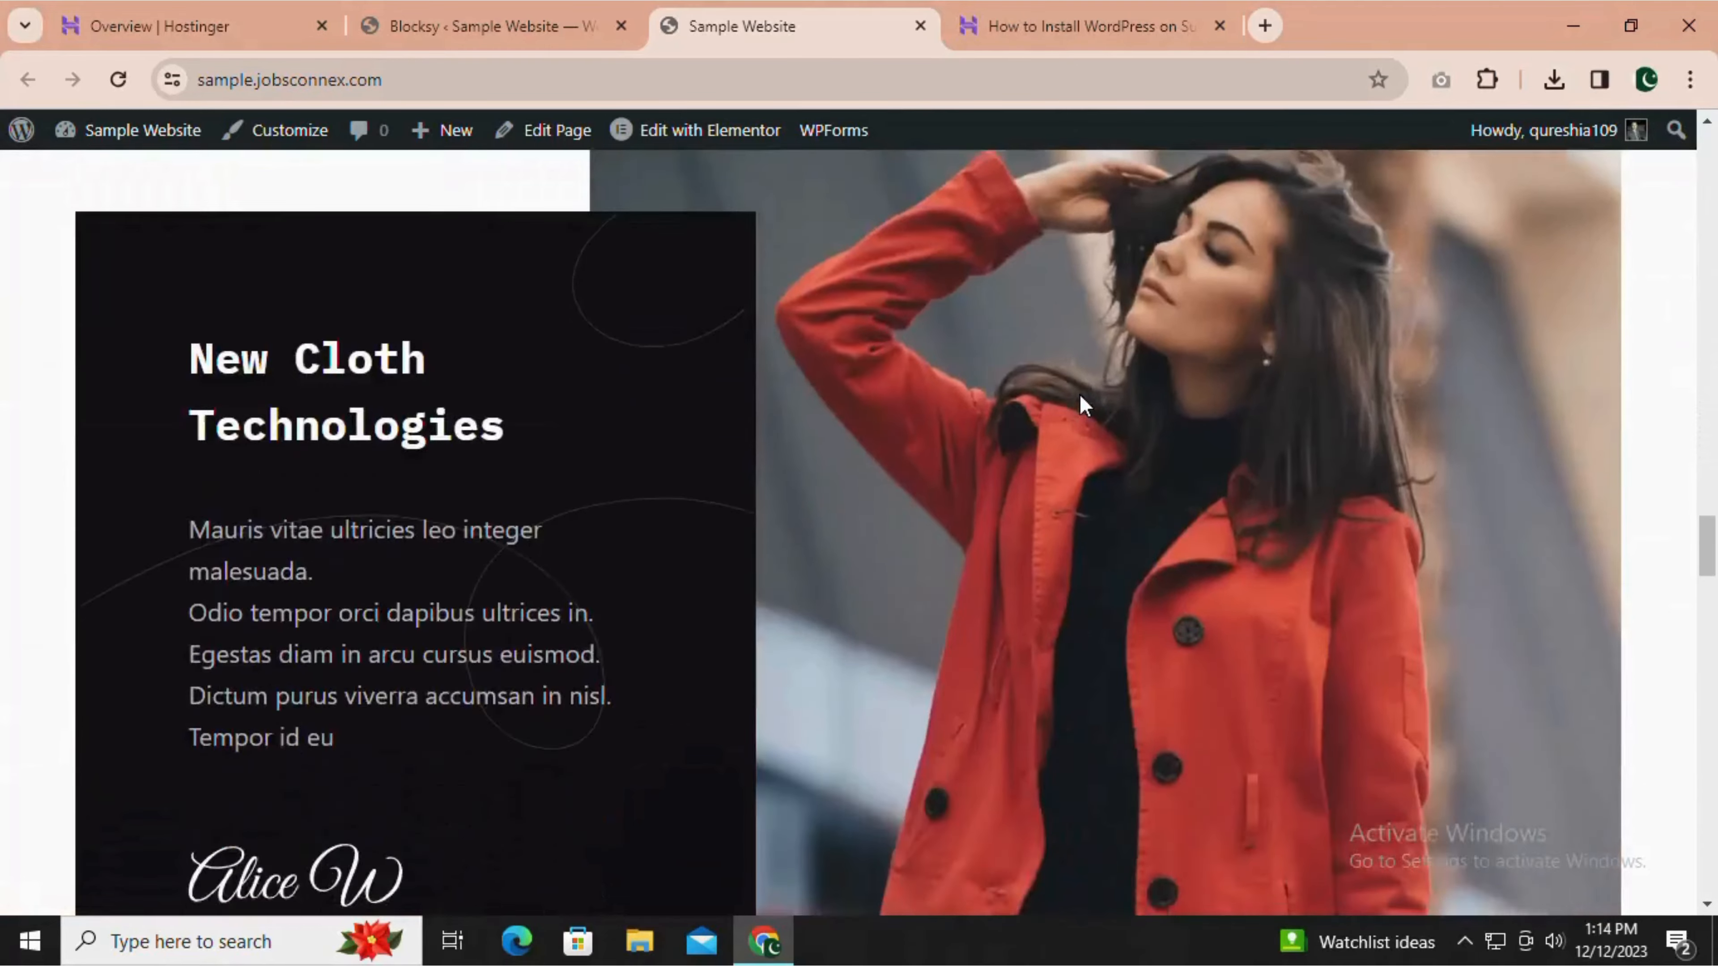
scroll(1082, 407, down, 15)
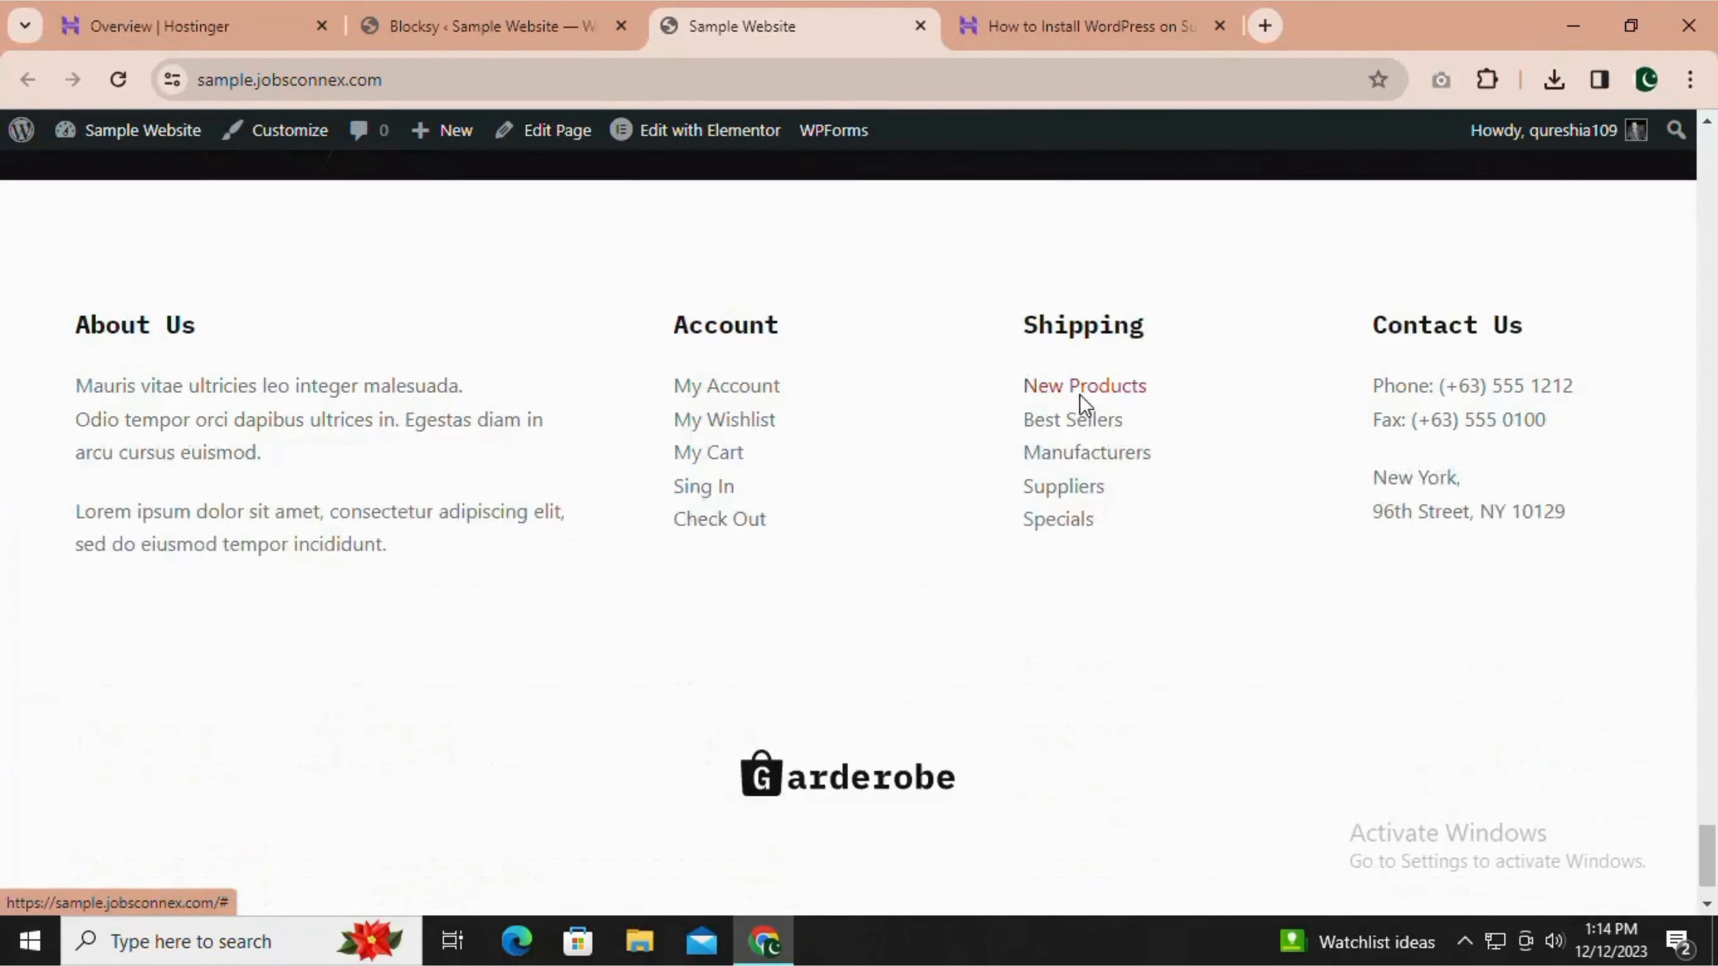
drag(1716, 859, 1712, 152)
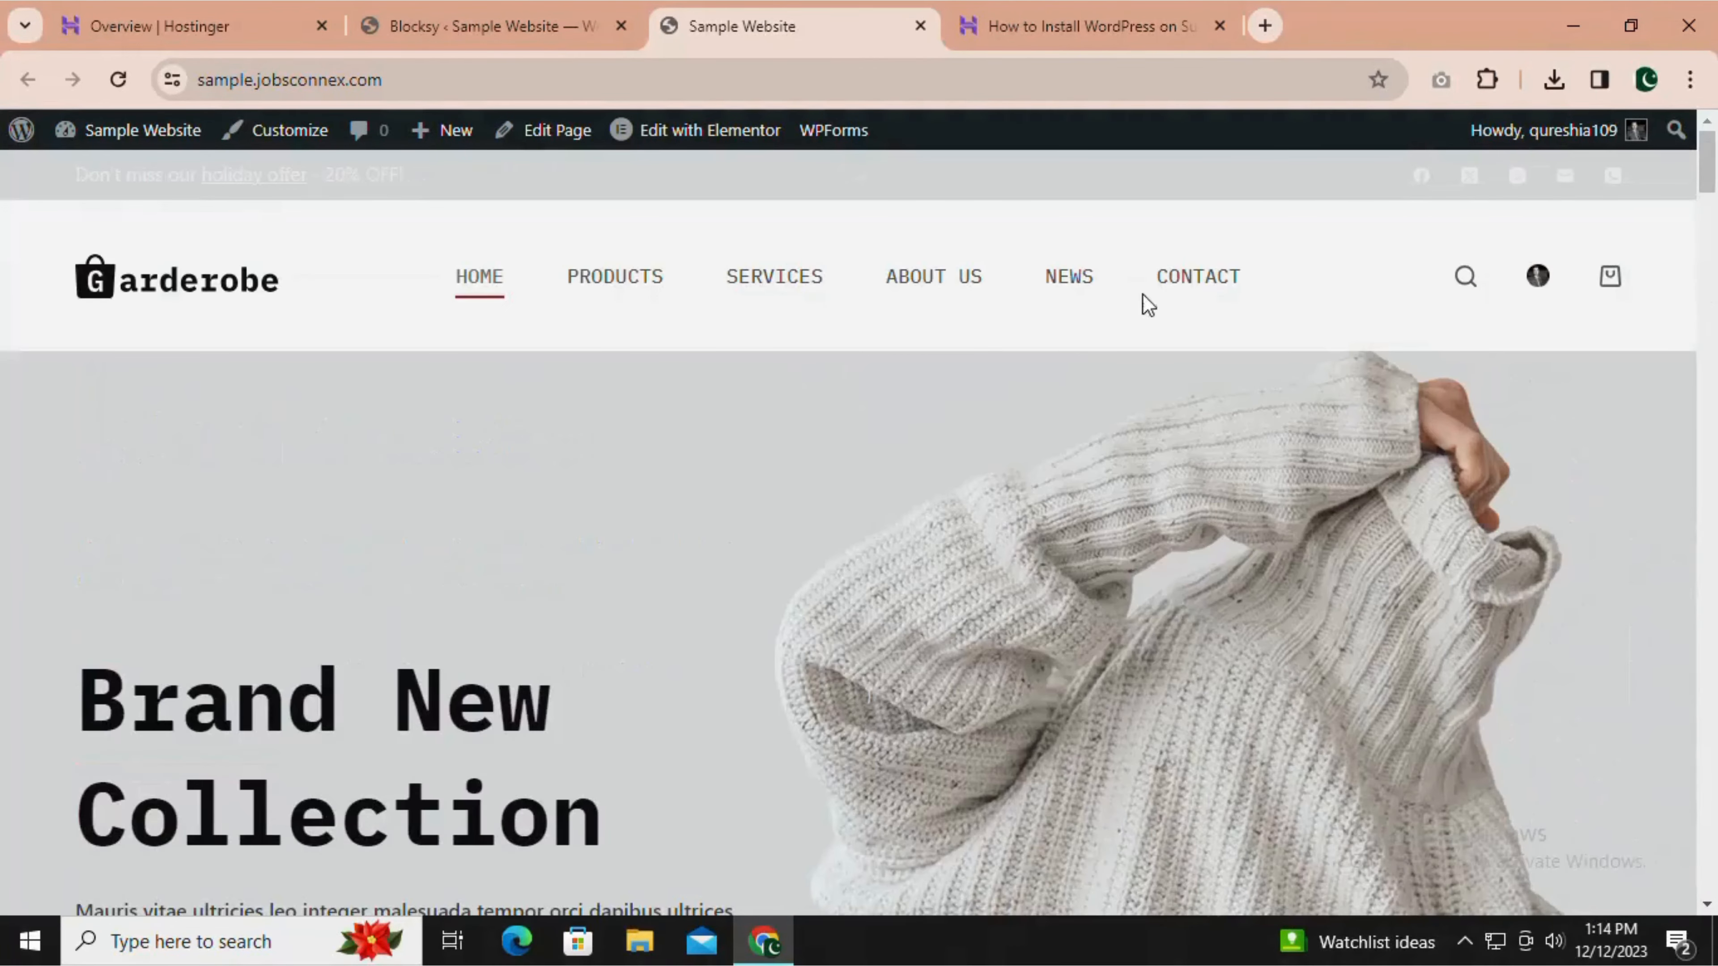
click(554, 14)
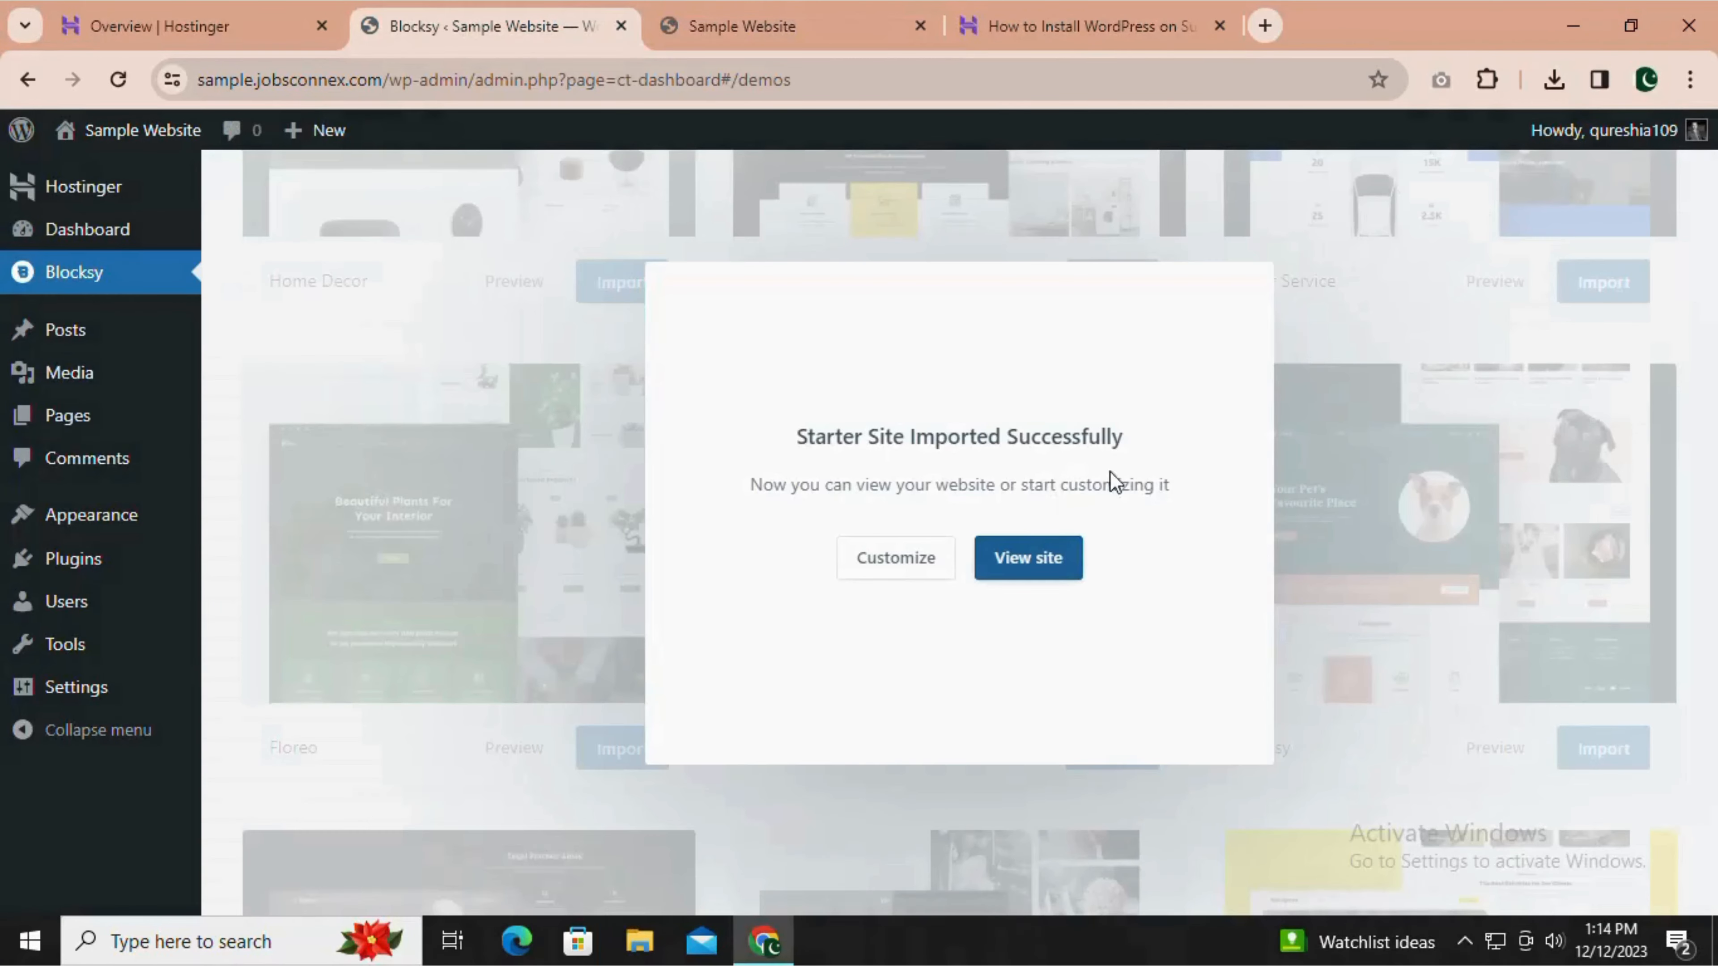
click(740, 13)
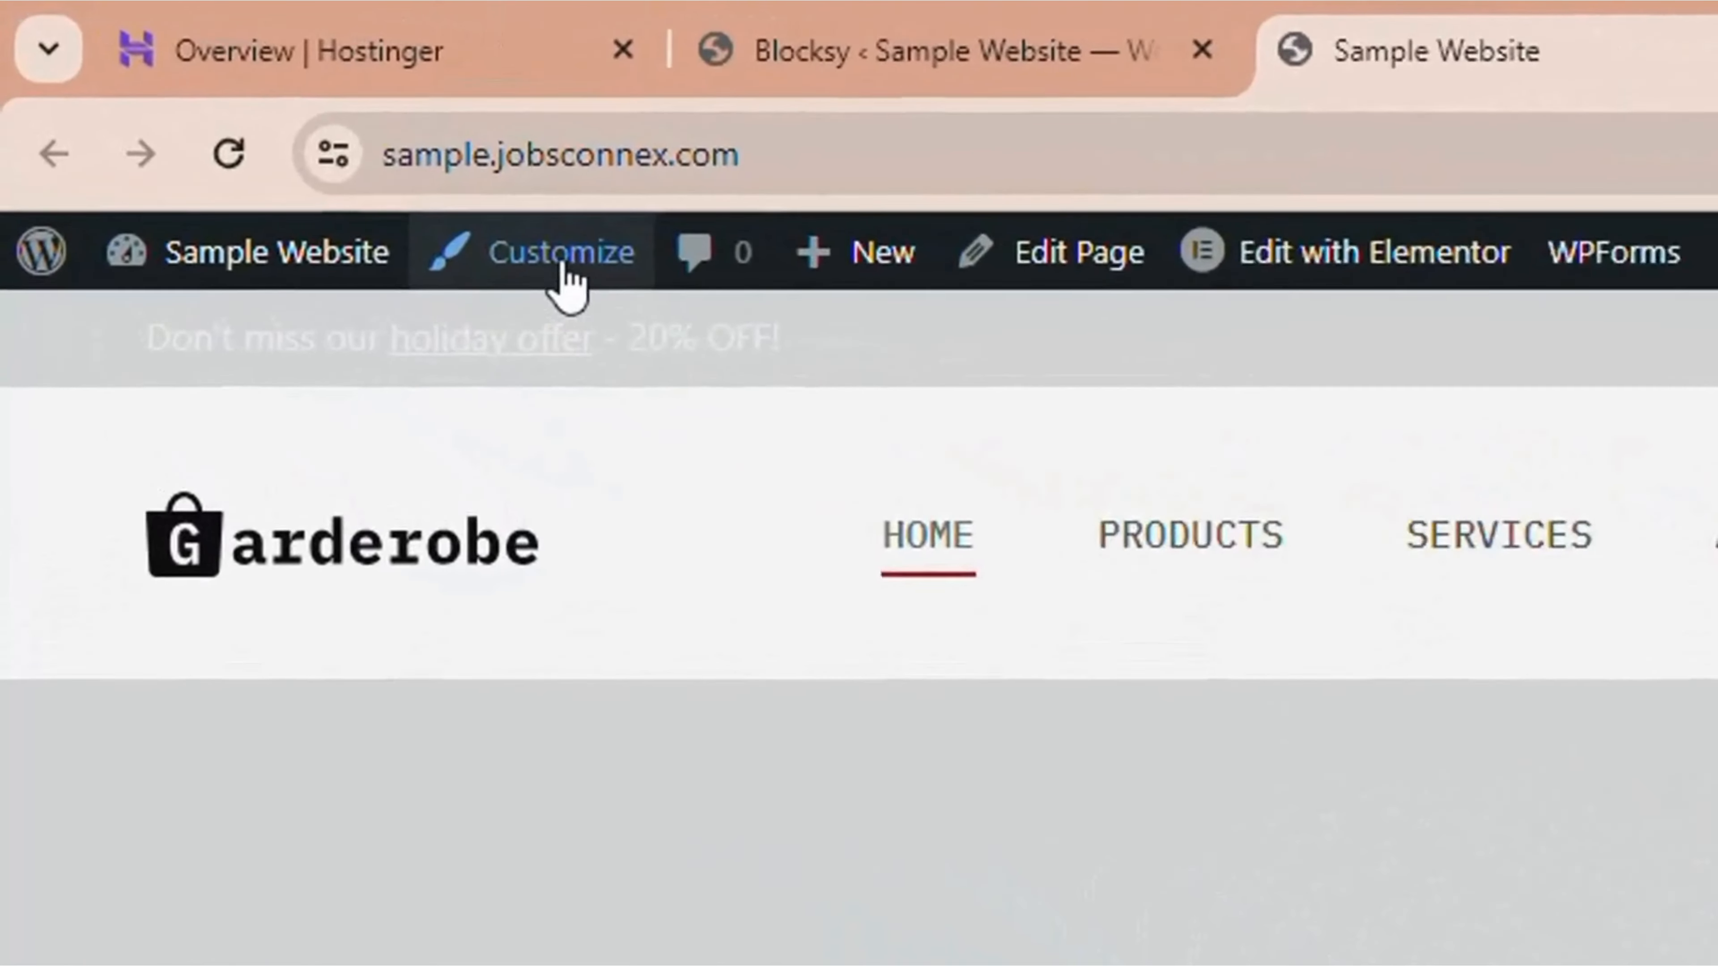
Open the theme customizer for the store site and go to the Layout settings under General.
click(291, 135)
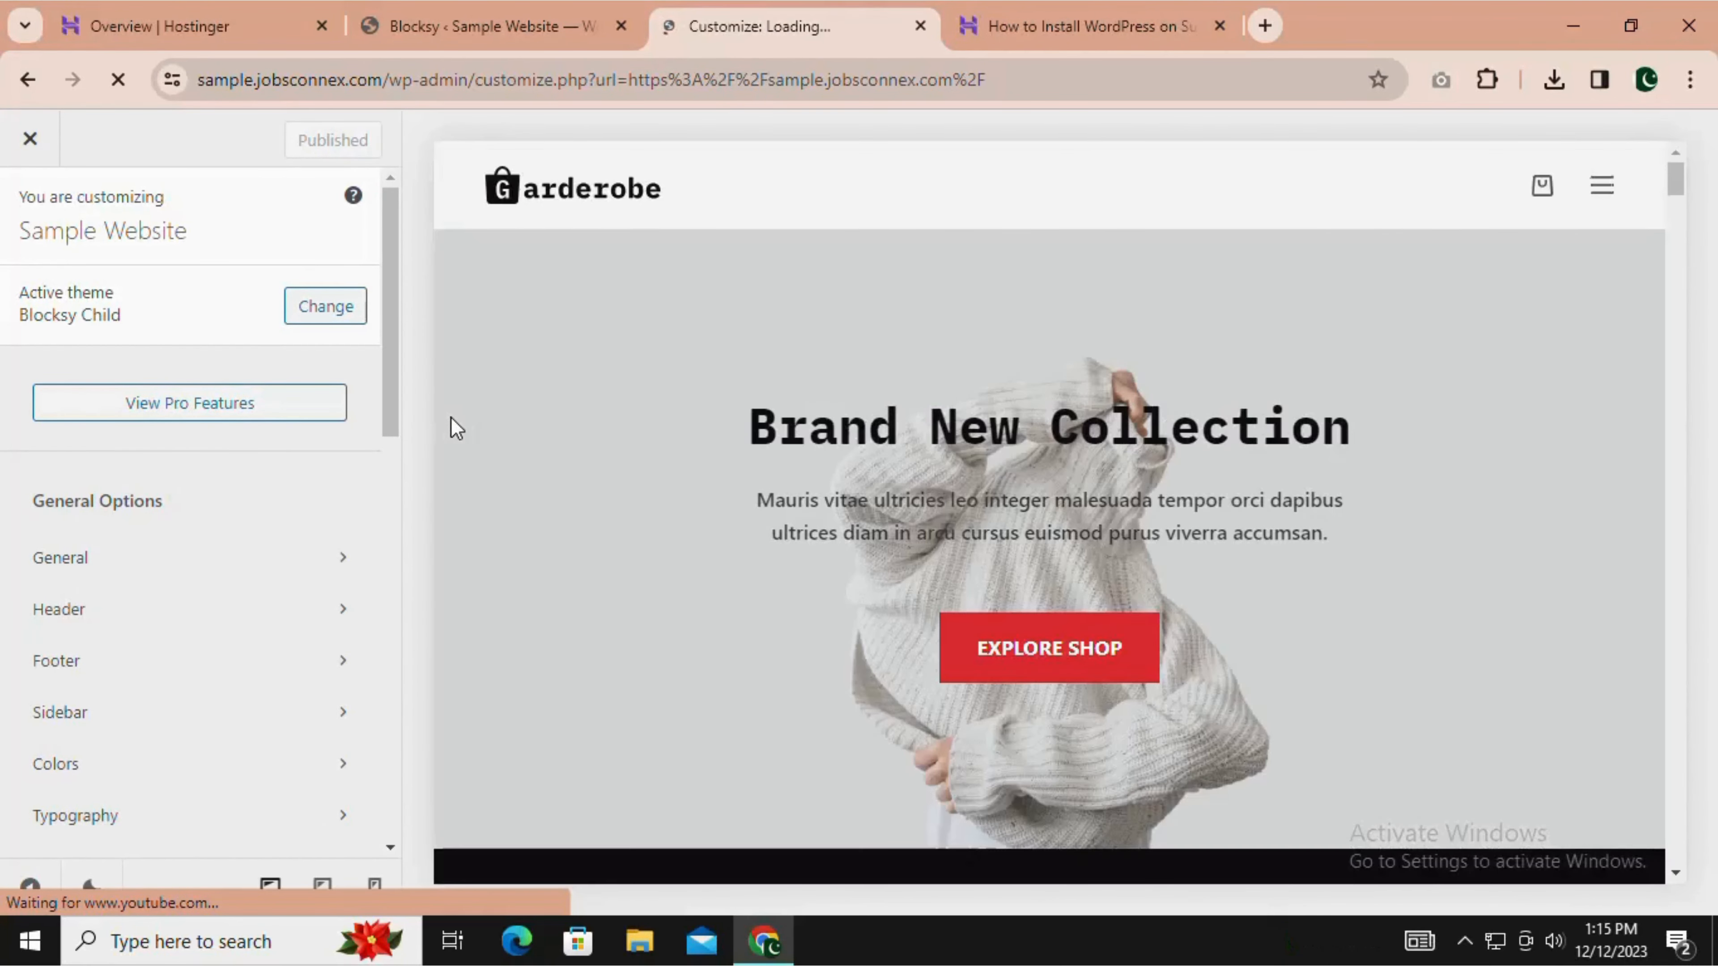
click(94, 569)
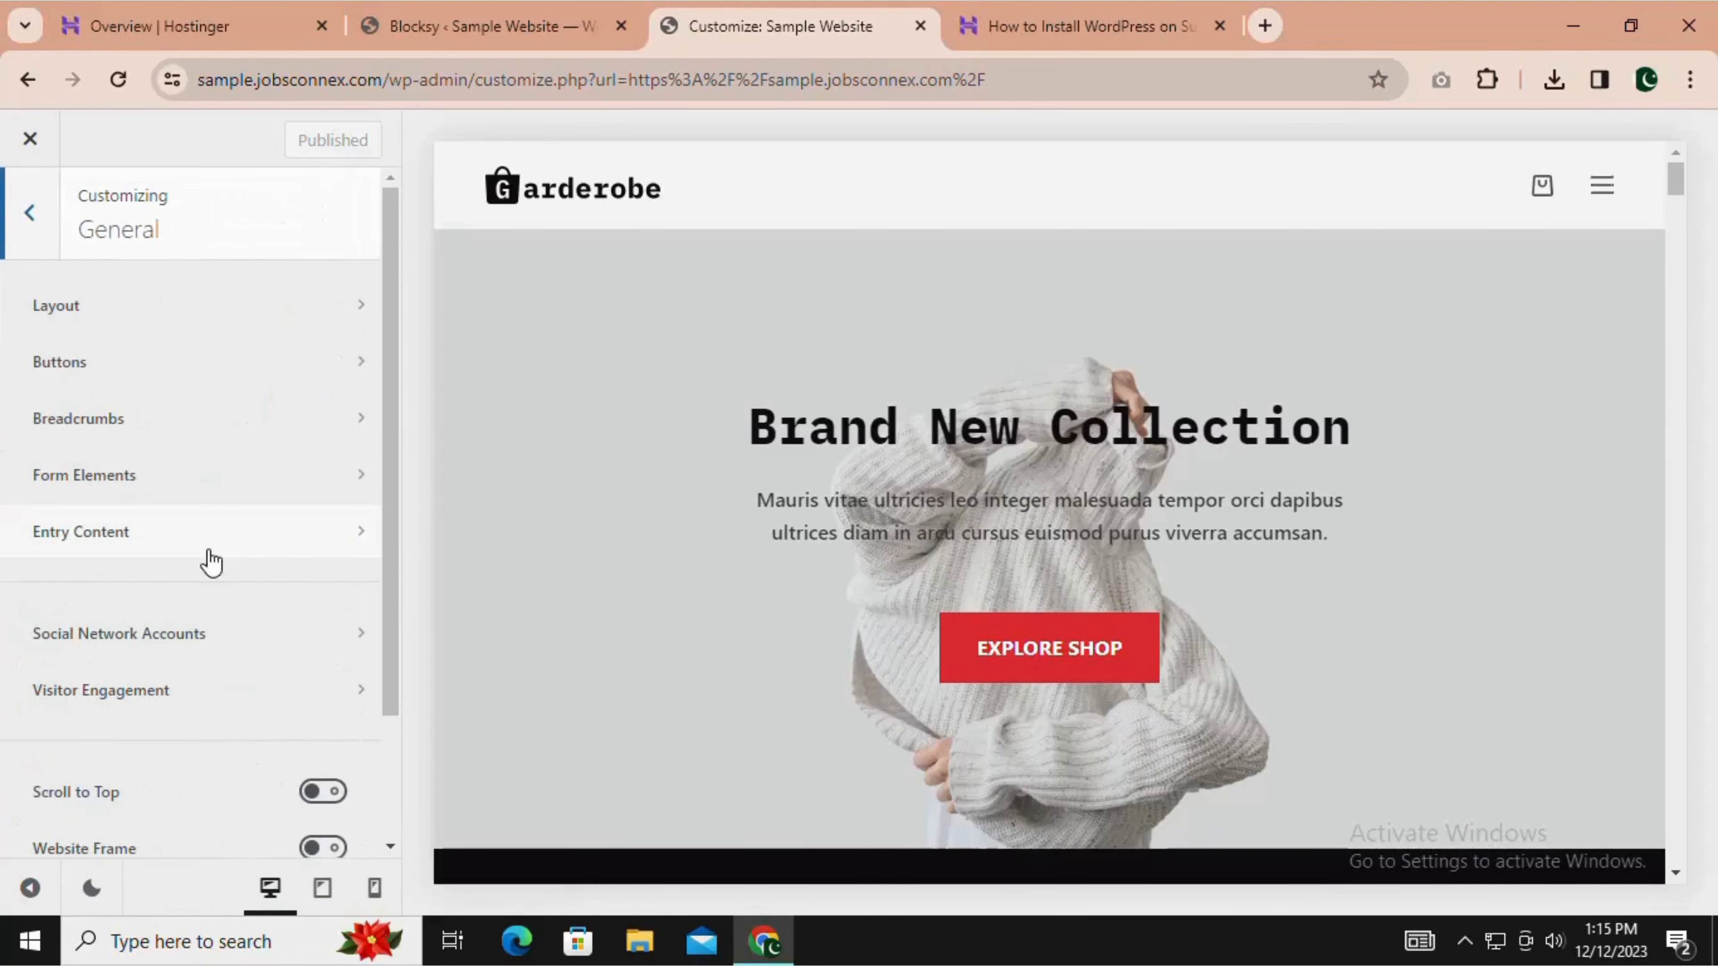
click(210, 310)
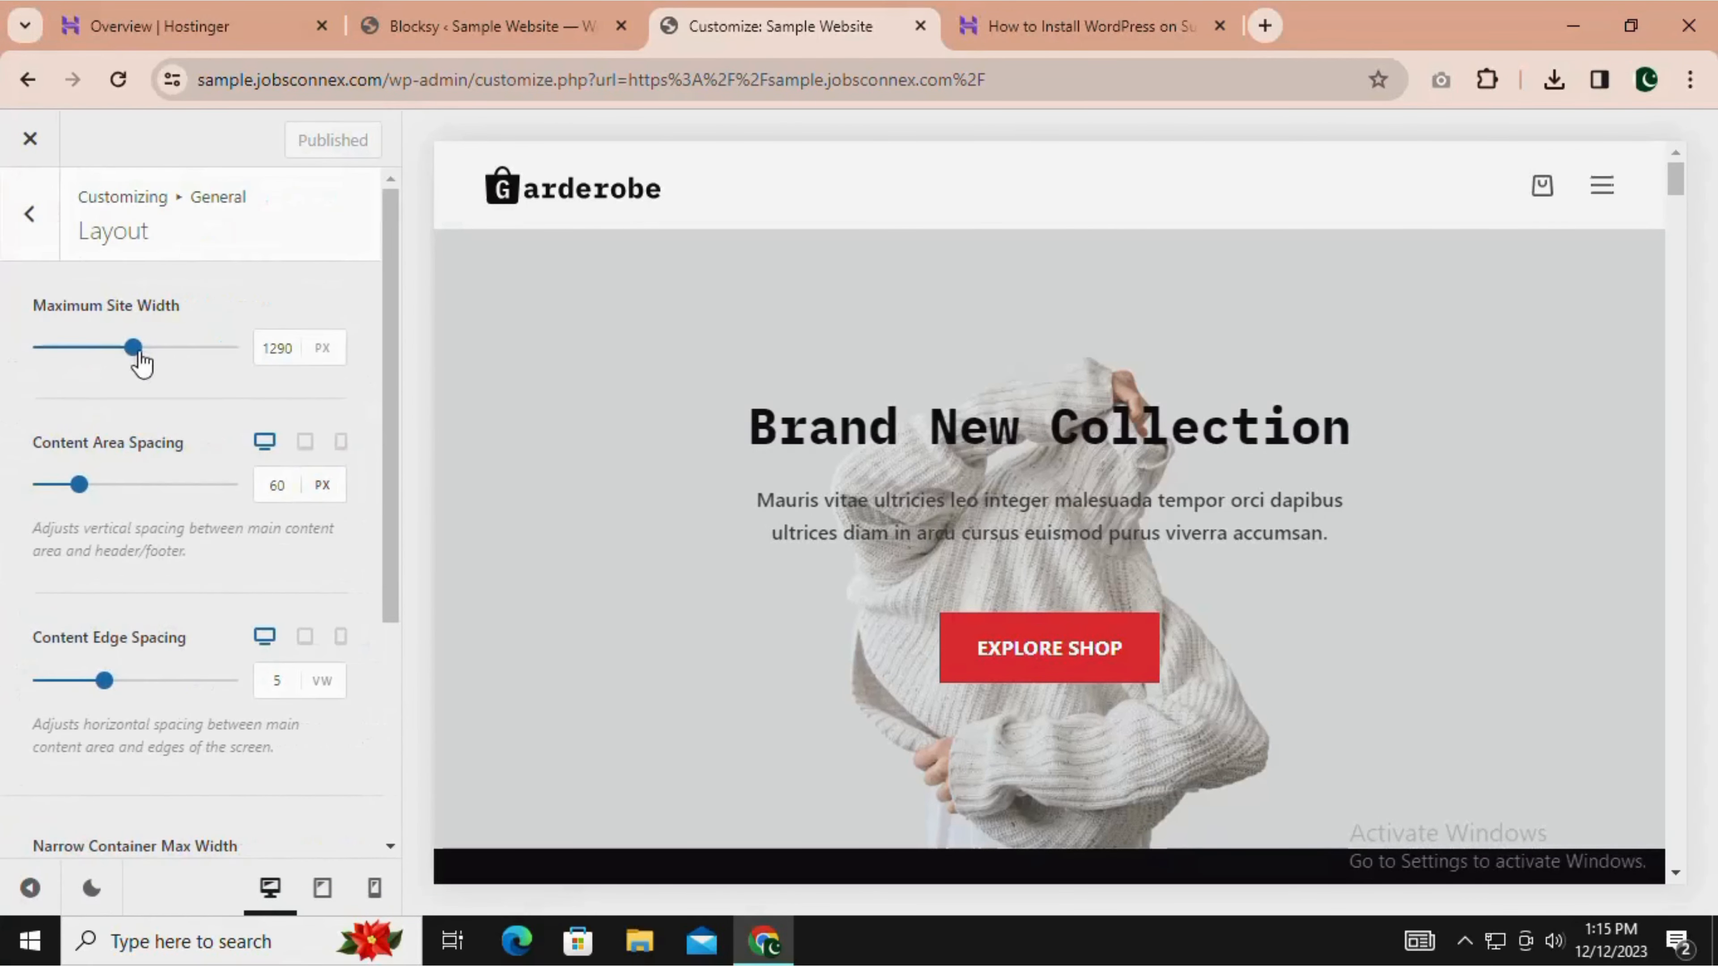